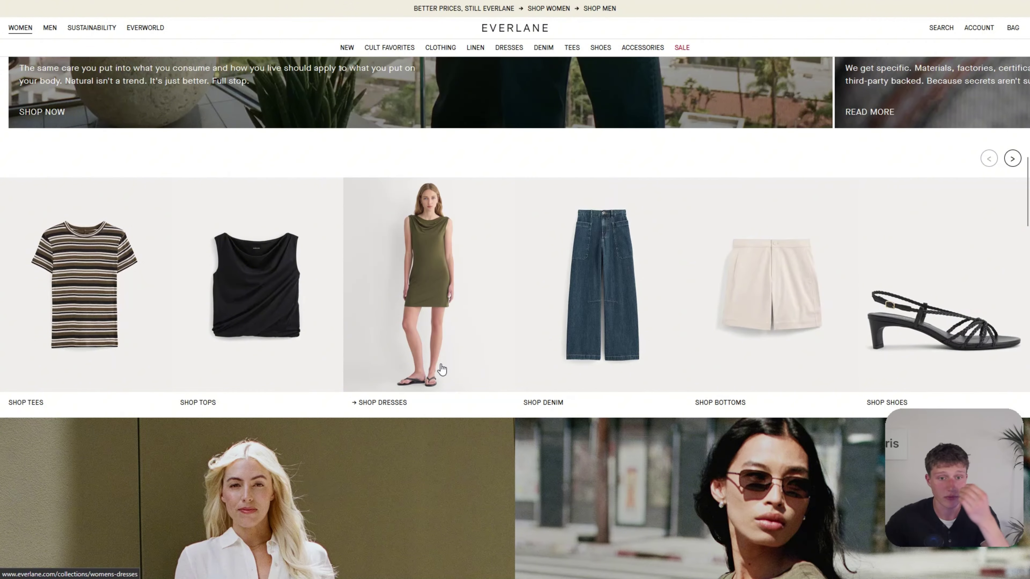
- Browse Everlane's women's home page from the category row to the store section, and look over the women's product listing
scroll(406, 370, "up", 1)
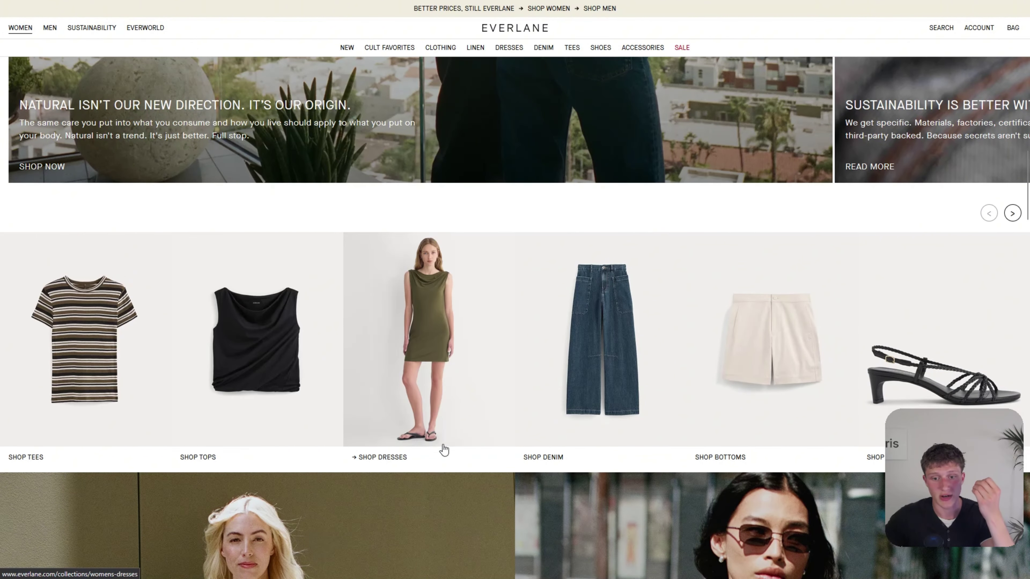
scroll(617, 425, "down", 15)
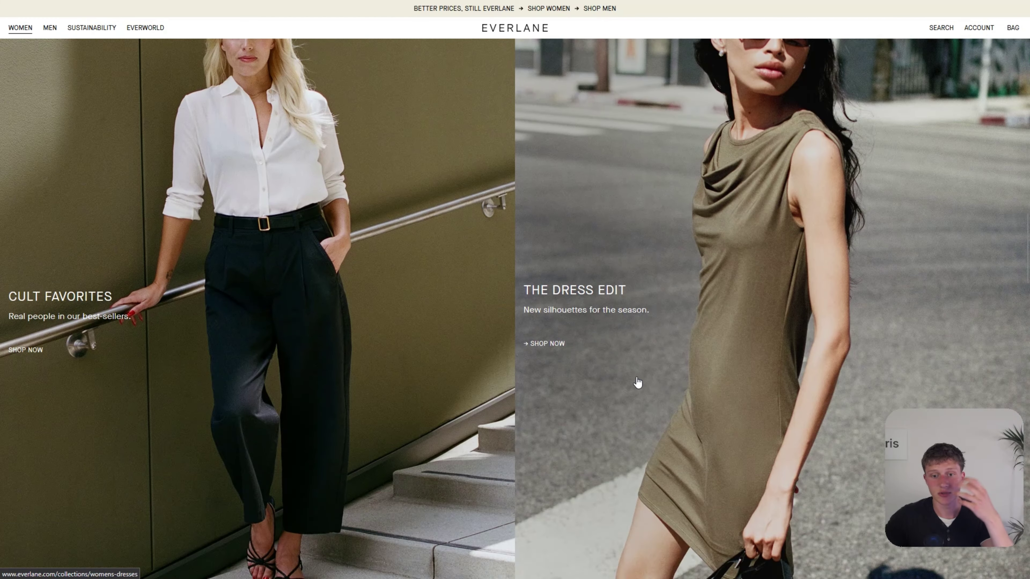
scroll(559, 374, "down", 15)
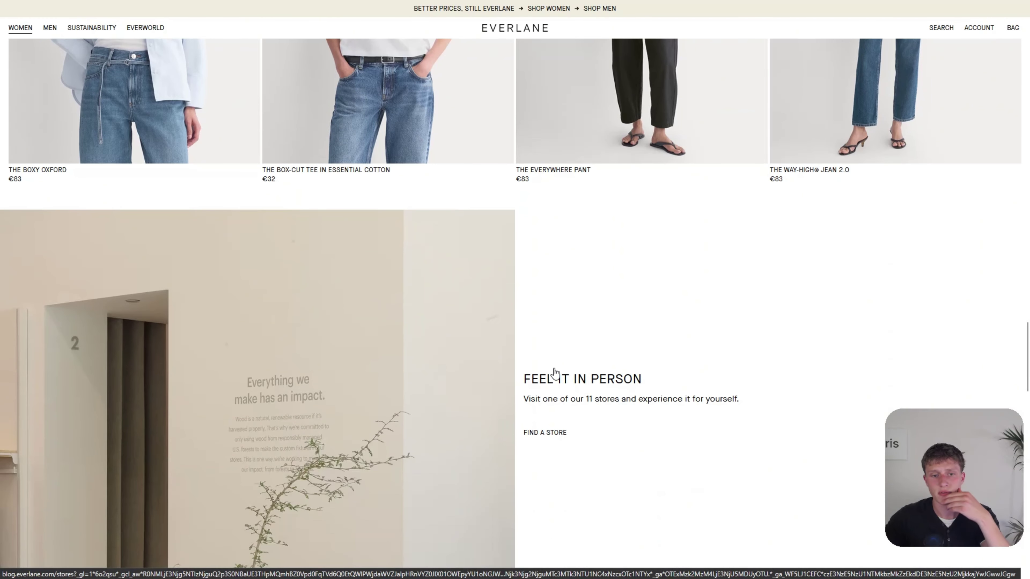
scroll(561, 377, "down", 10)
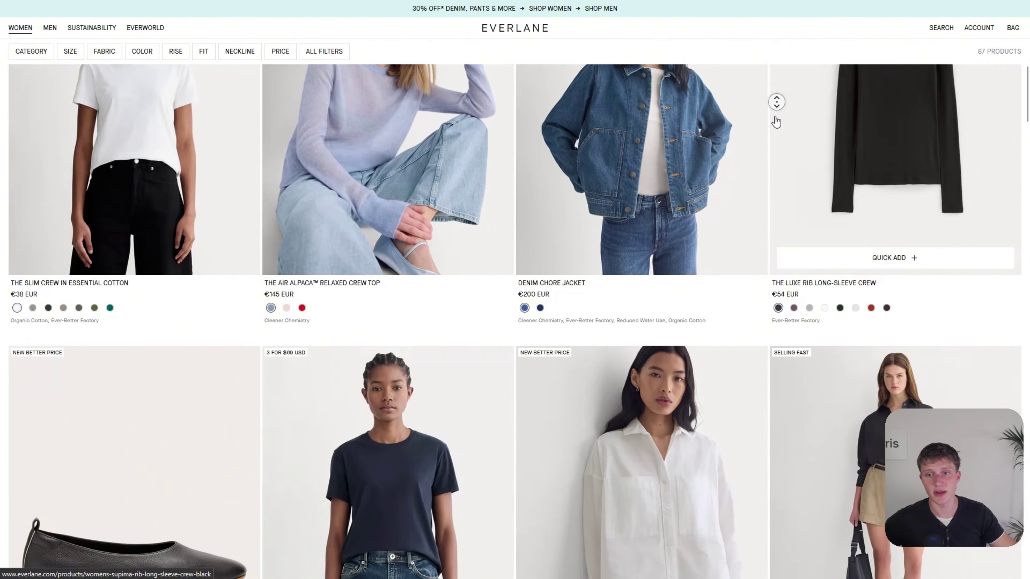
middle_click(715, 185)
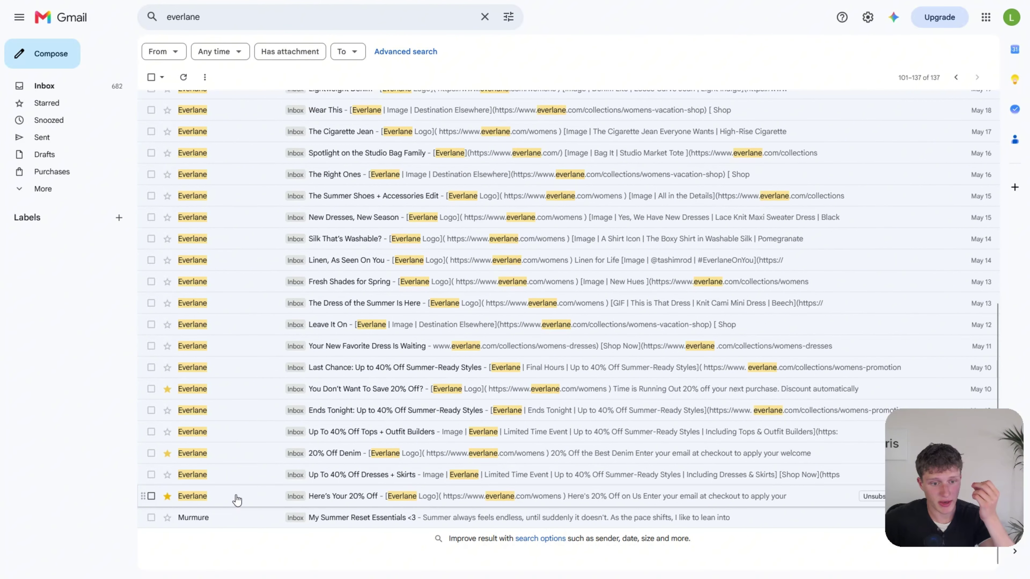
- Open the Everlane email "Here's Your 20% Off" in Gmail, read it through to its footer links, and return to the search results
left_click(221, 503)
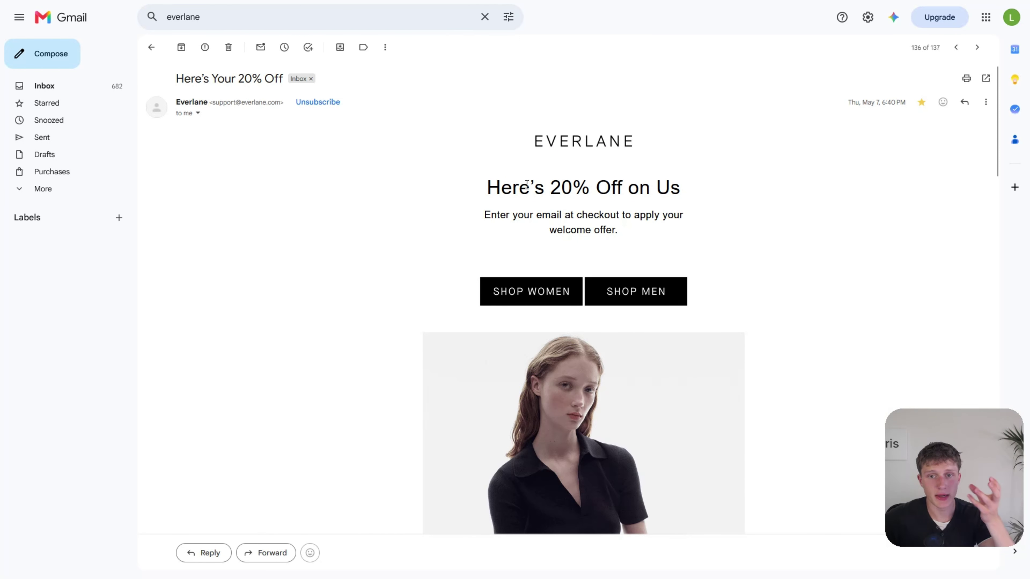
scroll(779, 199, "down", 8)
scroll(785, 197, "down", 15)
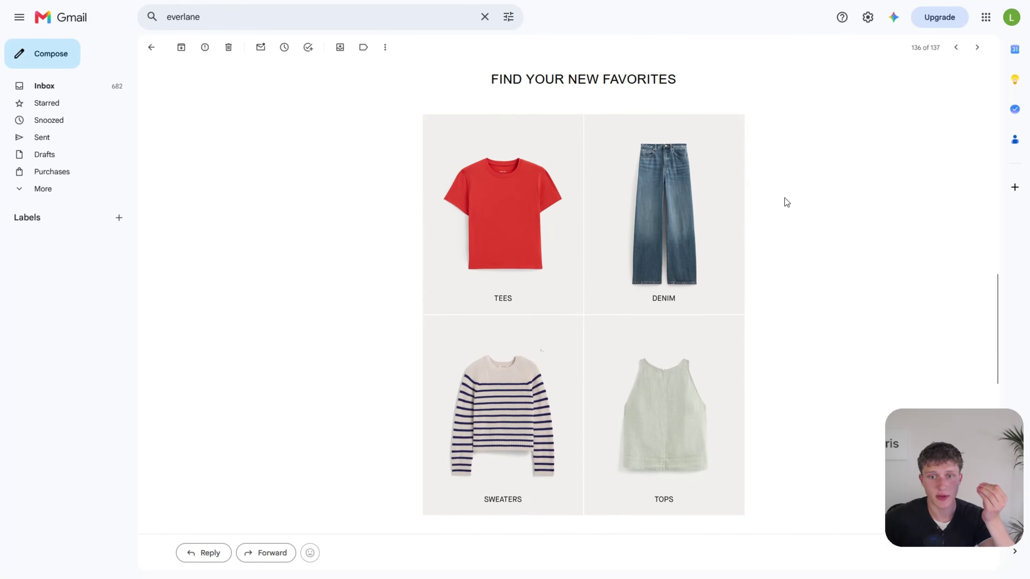
scroll(783, 198, "up", 18)
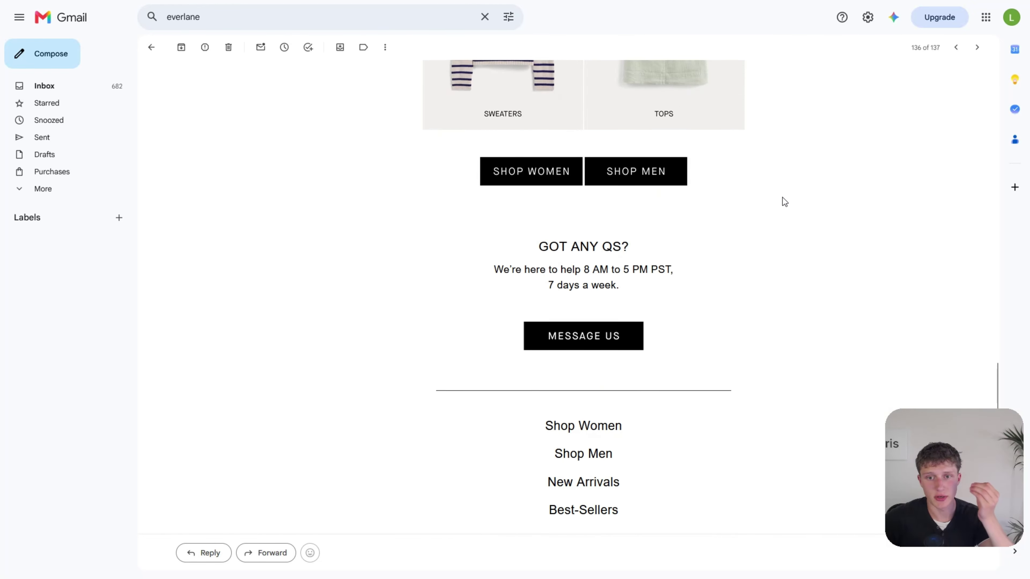
scroll(775, 200, "up", 10)
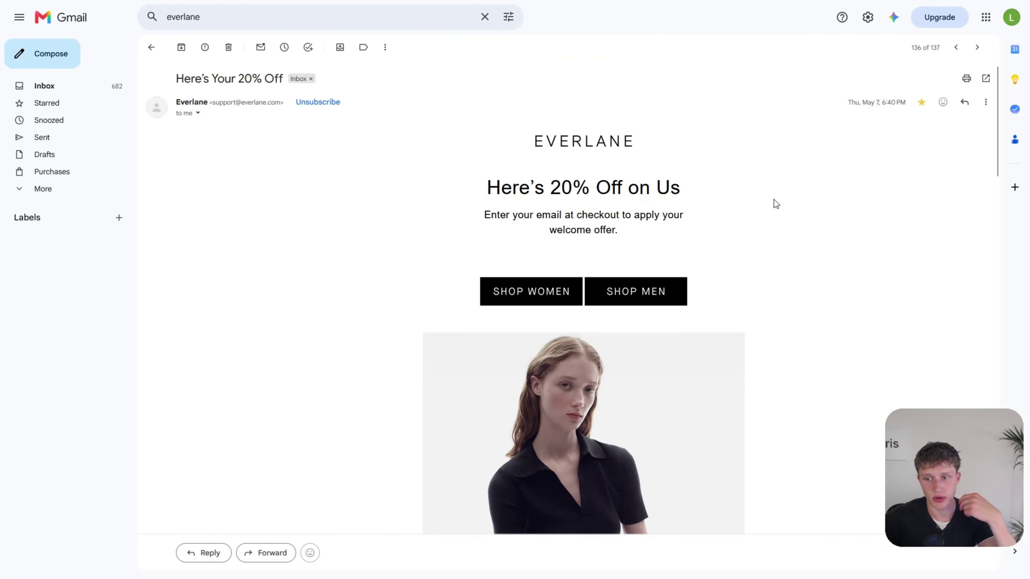
key("u")
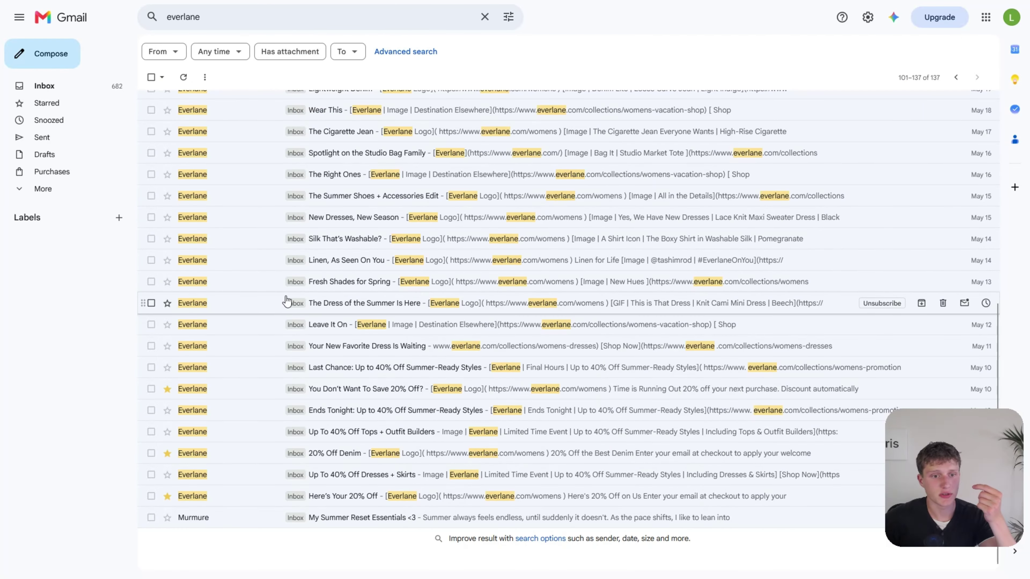
- Open the Everlane email "20% Off Denim", look through its content, and return to the search results
left_click(215, 453)
scroll(565, 353, "down", 15)
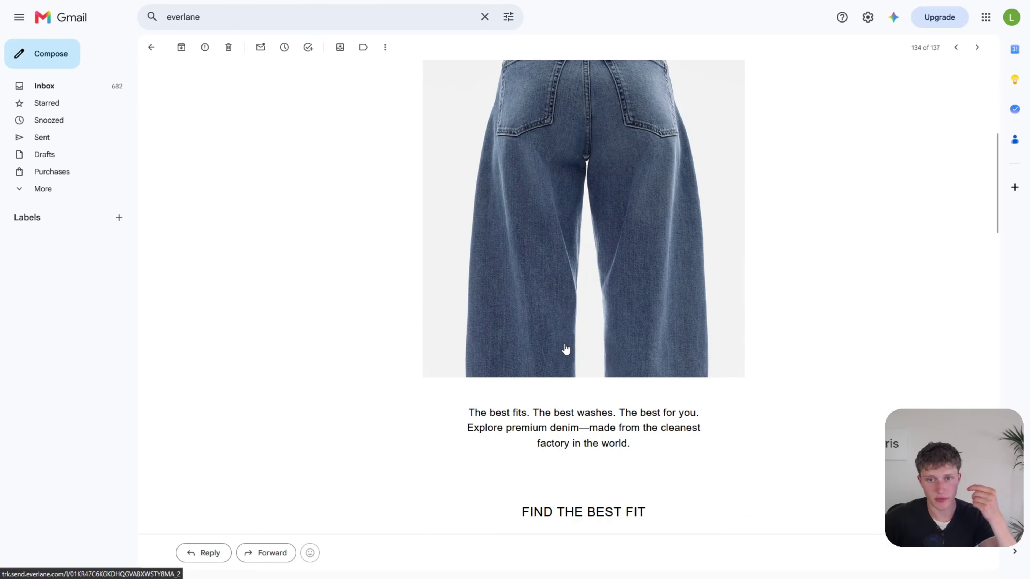
scroll(608, 335, "down", 5)
key("u")
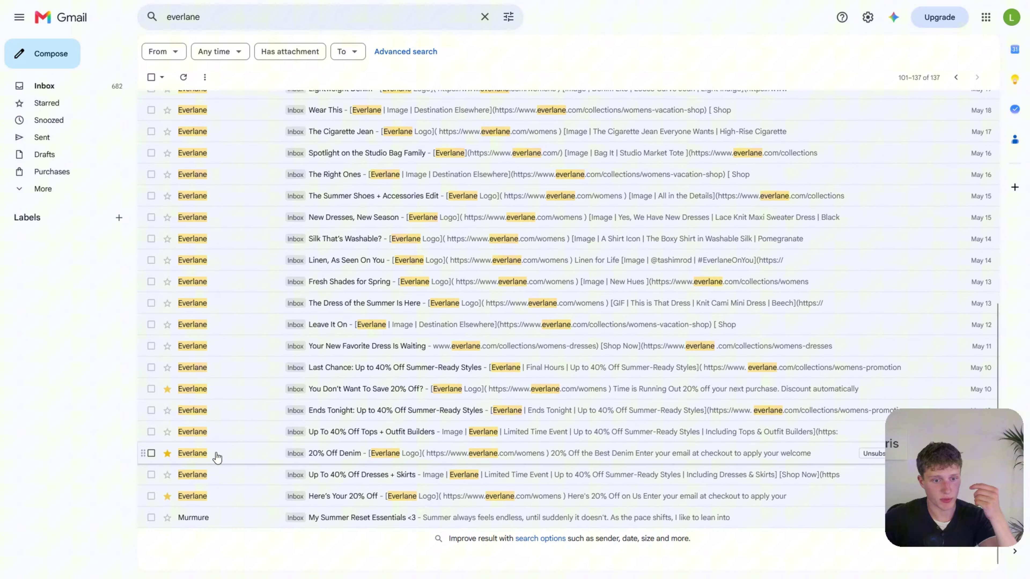
- Open the Everlane email "You Don't Want To Save 20% Off?", look through its content, and return to the search results
left_click(220, 391)
scroll(497, 285, "down", 10)
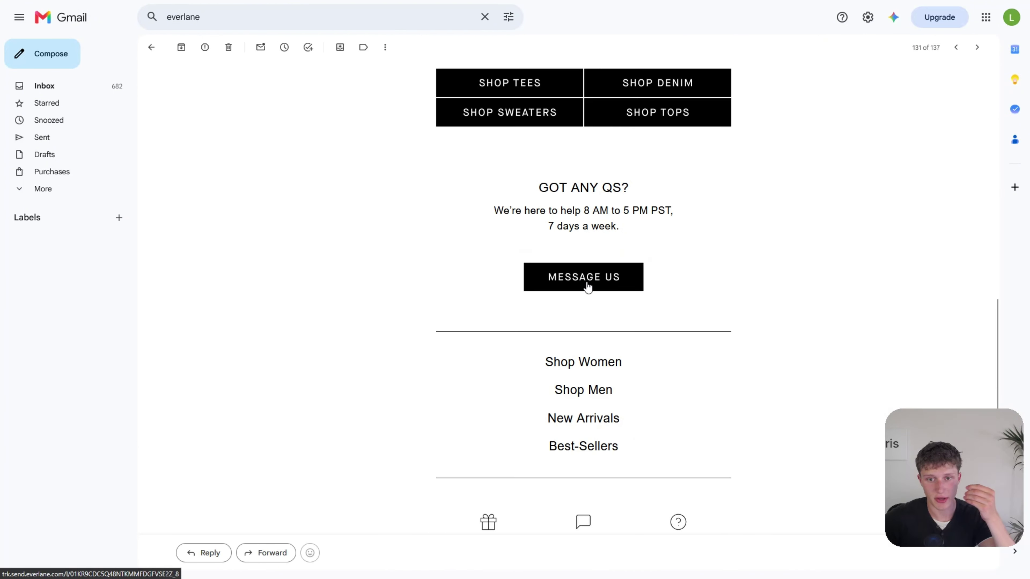
key("u")
left_click_drag(950, 462, 951, 60)
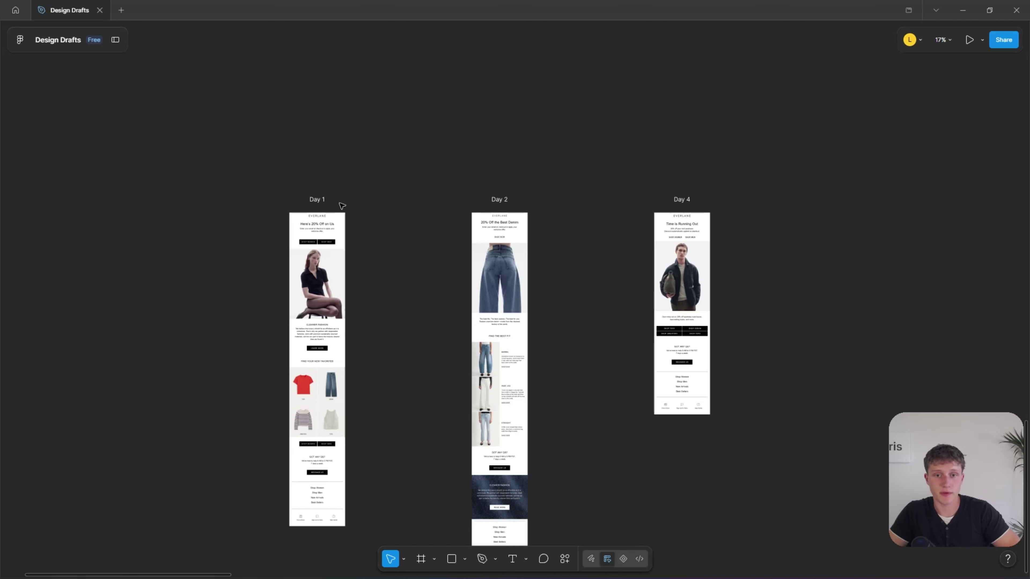
- In Figma's Design Drafts file, survey the Day 1, Day 2 and Day 4 emails and focus on the top of Day 1
scroll(343, 203, "down", 3)
scroll(356, 197, "up", 3)
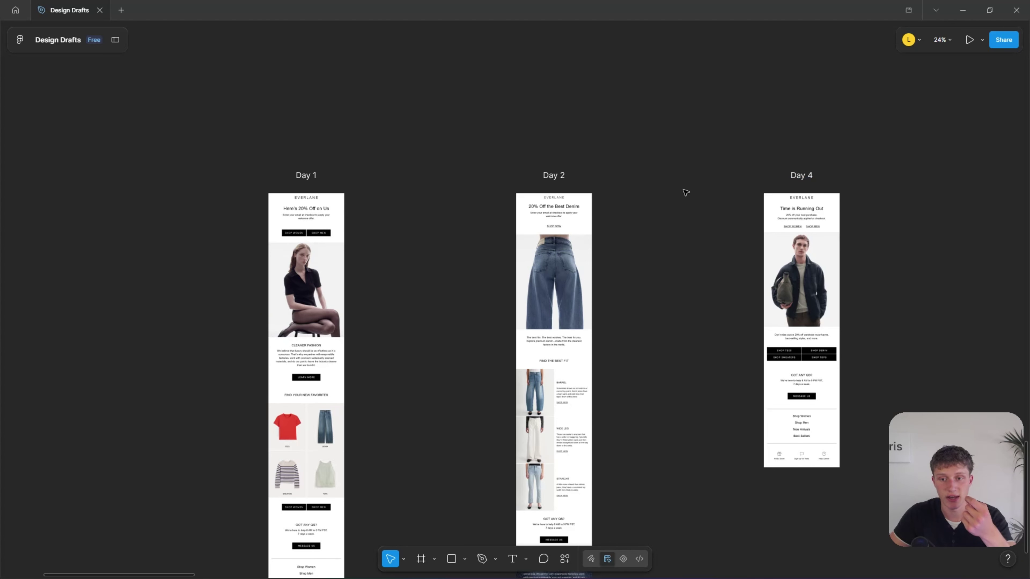
scroll(232, 206, "up", 5)
scroll(345, 142, "up", 2, "ctrl")
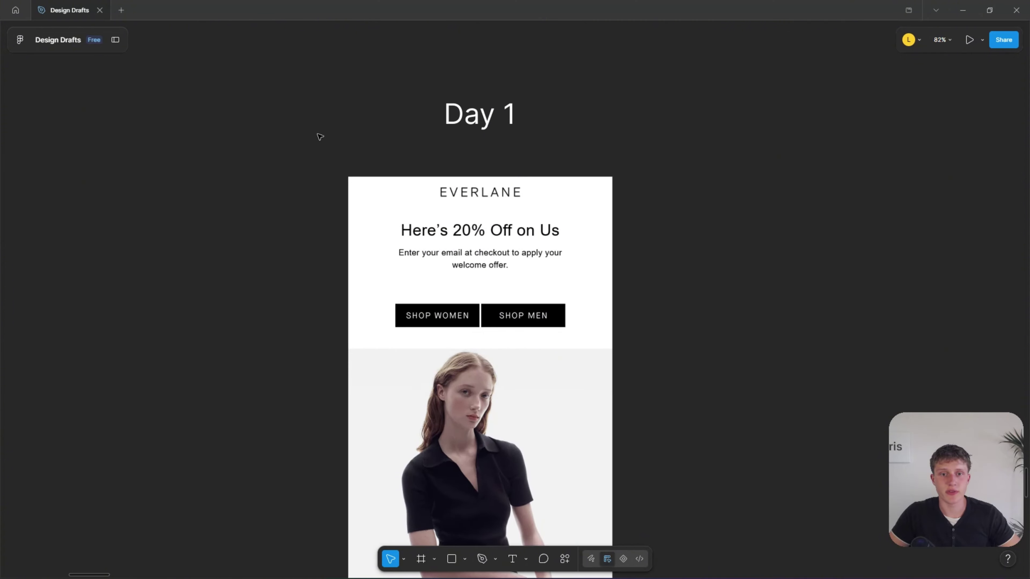
scroll(296, 156, "up", 1)
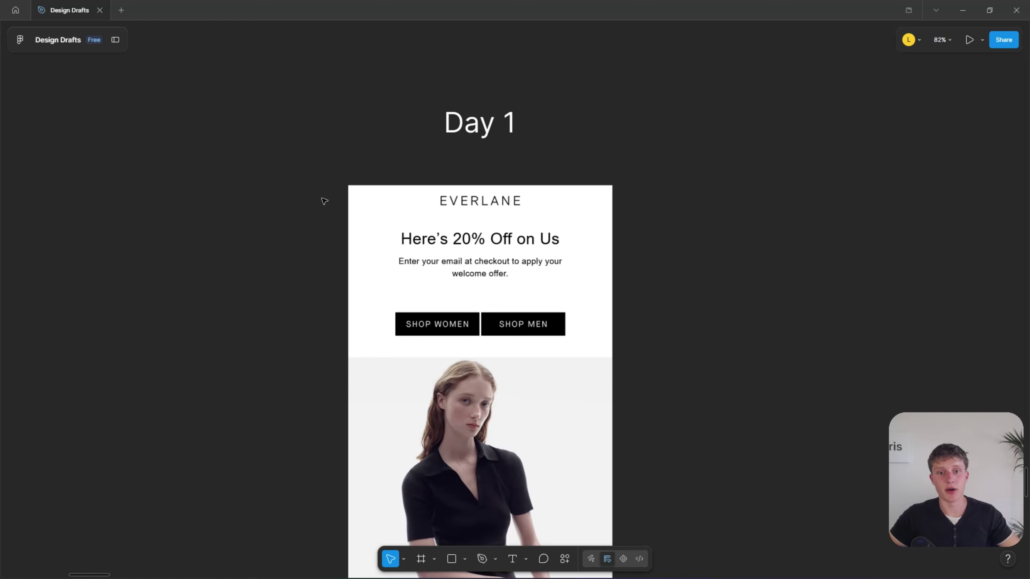
scroll(319, 200, "up", 3, "ctrl")
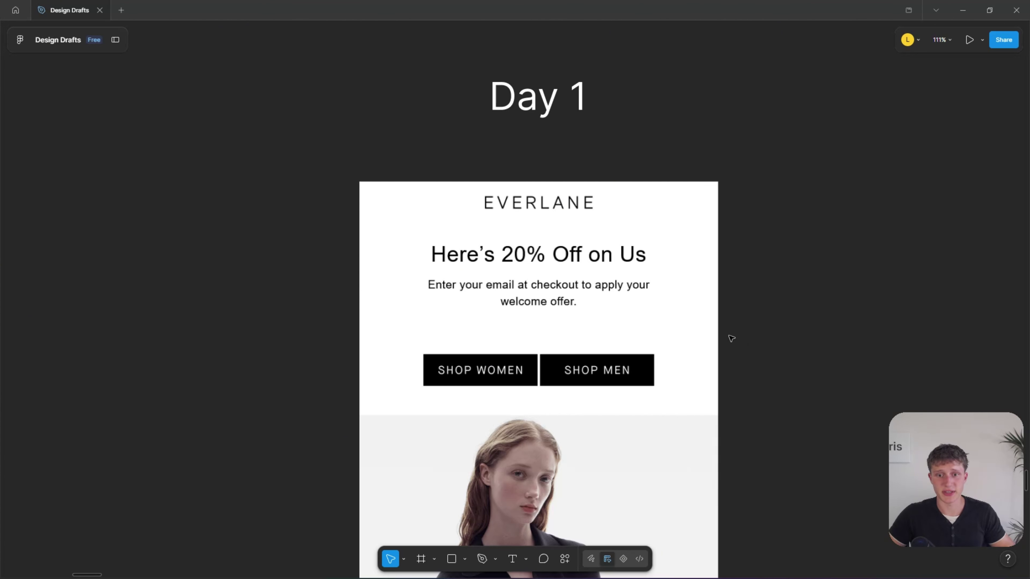
- Examine the Day 1 email's hero photo and Cleaner Fashion text, and return to its 20% offer header
scroll(733, 335, "down", 4)
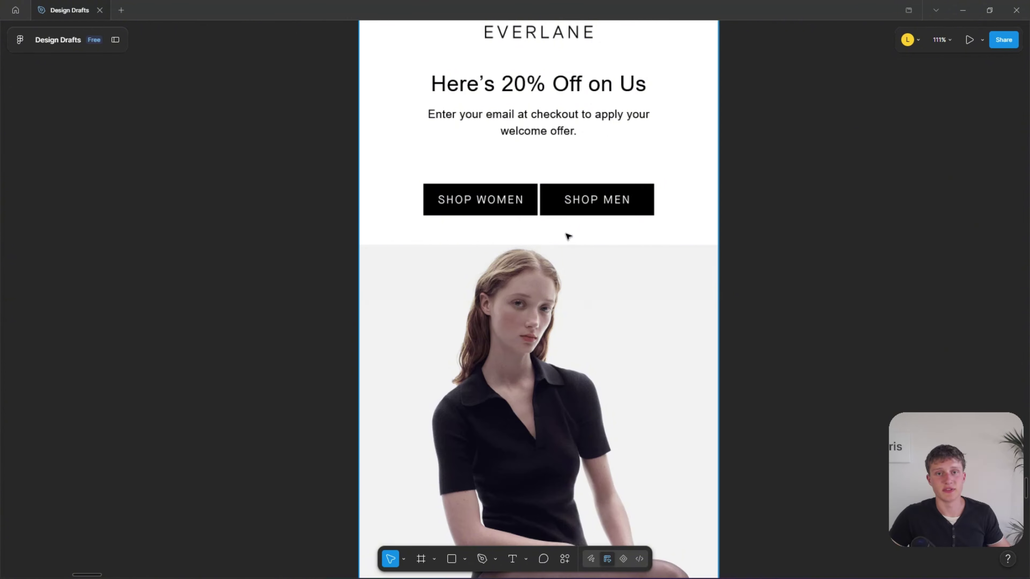
scroll(611, 269, "down", 3)
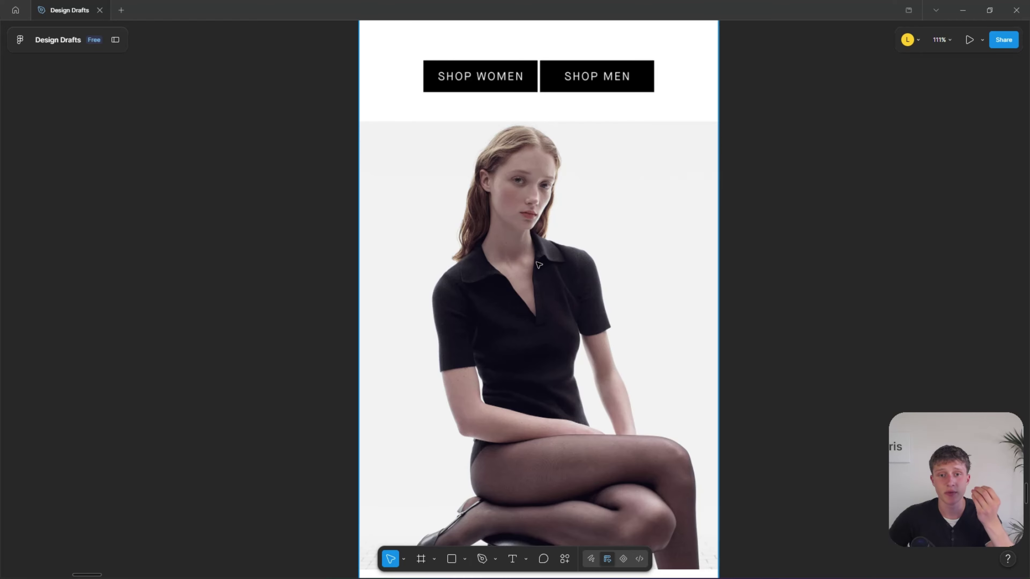
scroll(573, 281, "up", 1)
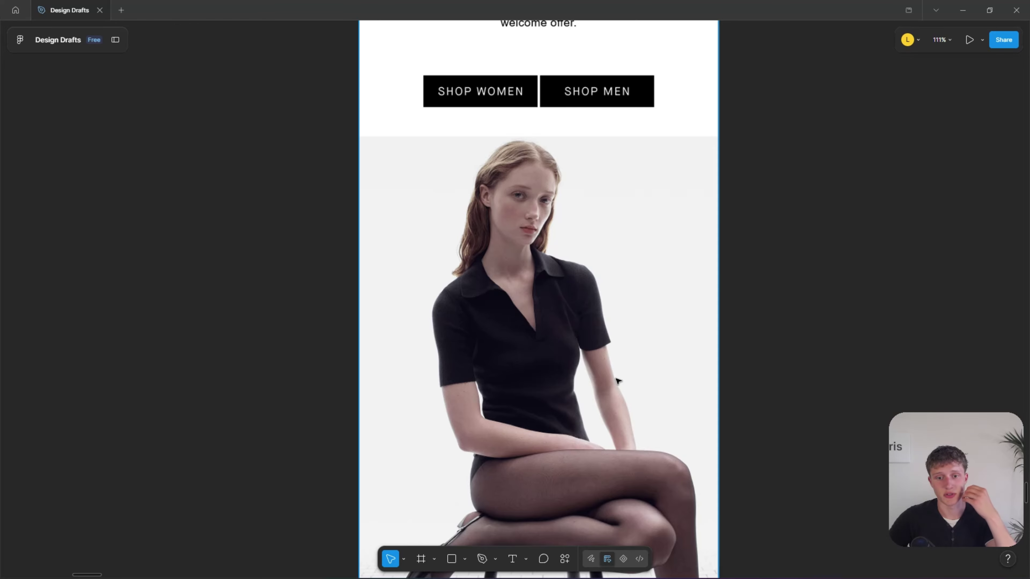
scroll(578, 343, "down", 5)
scroll(579, 343, "down", 1)
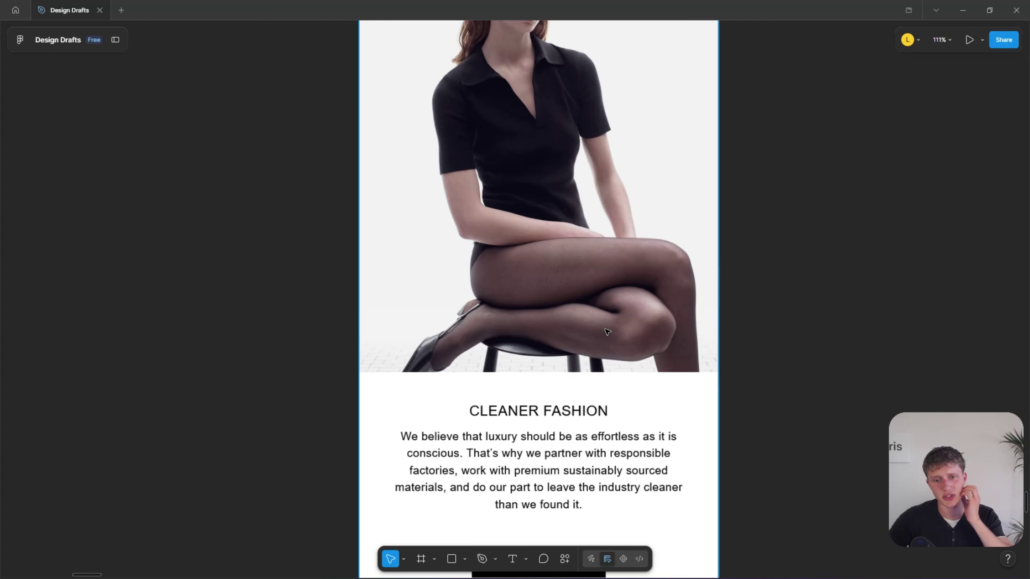
scroll(604, 333, "down", 4)
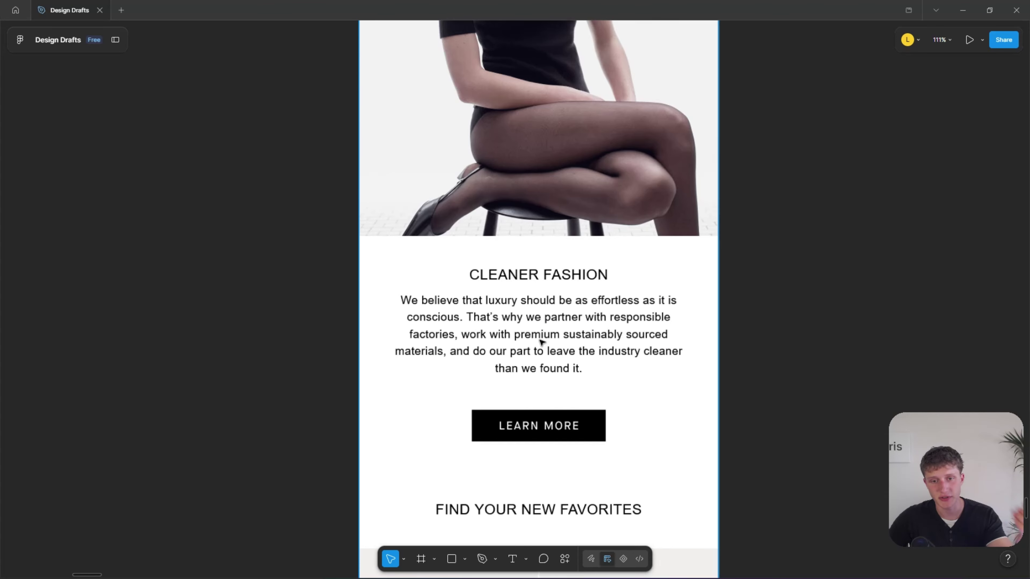
scroll(541, 341, "up", 15)
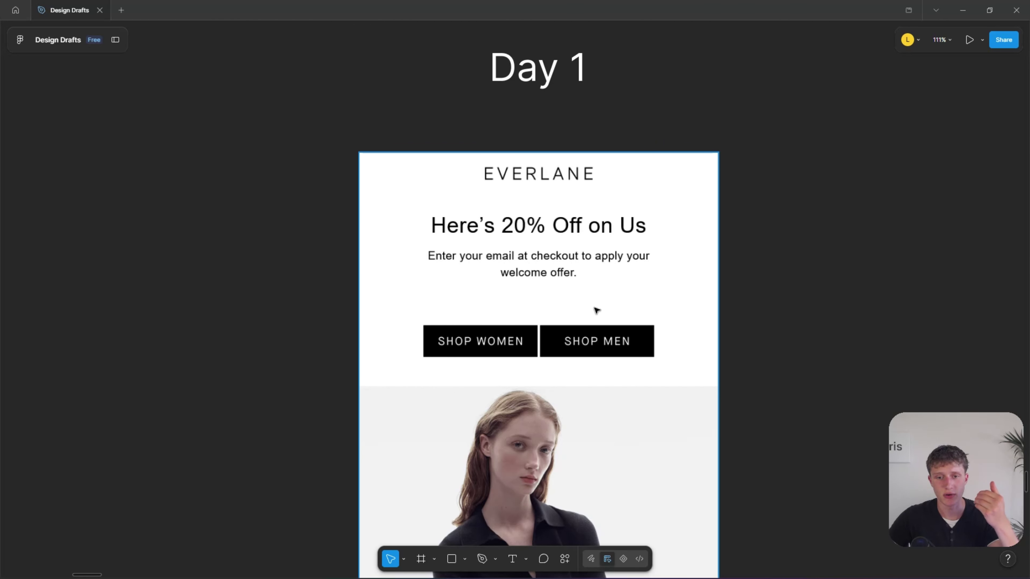
- Review the Day 1 email from its offer header to the Find Your New Favorites grid, and go back to the header
scroll(595, 307, "down", 1)
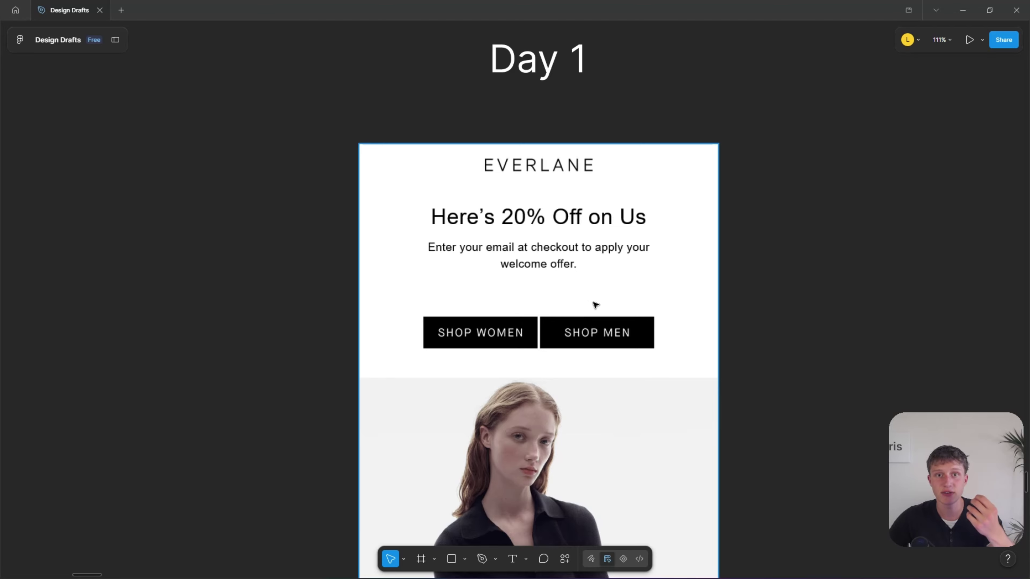
scroll(595, 305, "down", 8)
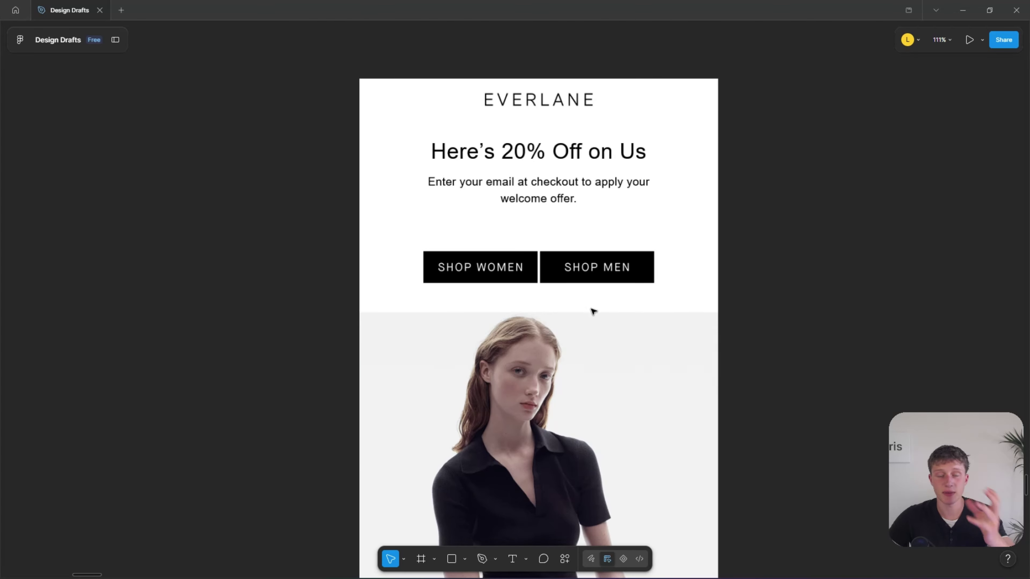
scroll(595, 308, "down", 6)
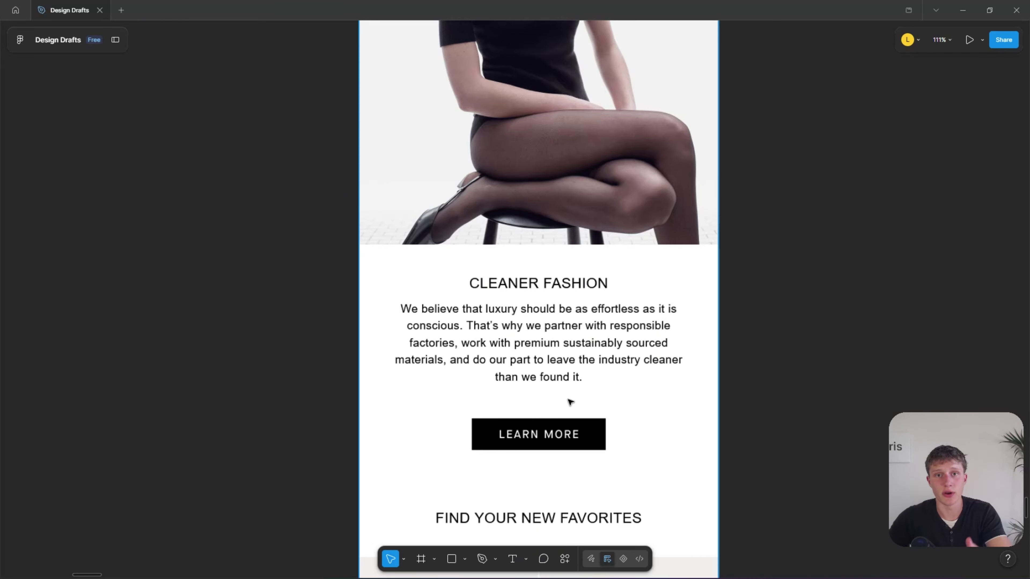
scroll(528, 404, "down", 5)
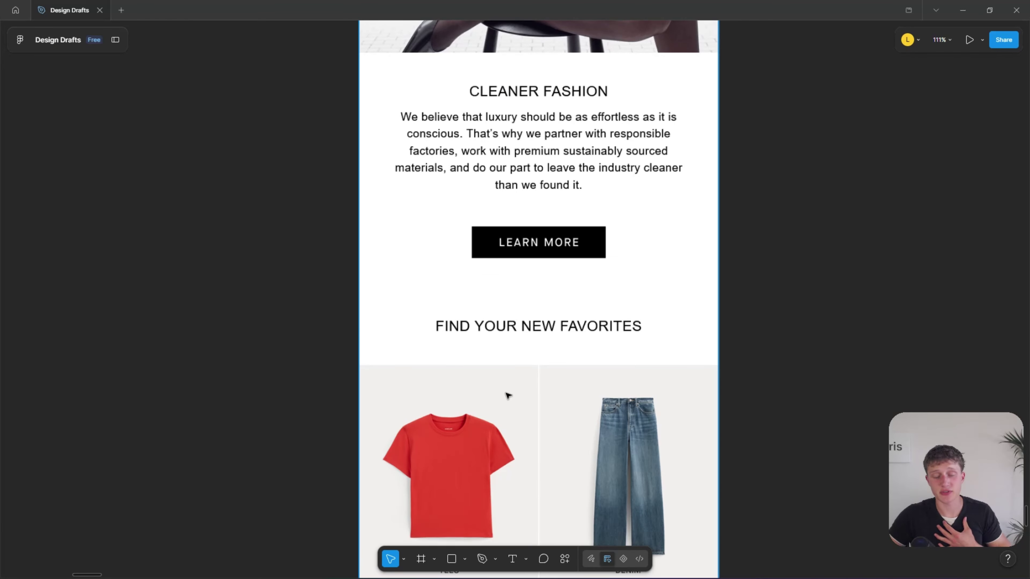
scroll(509, 381, "down", 5)
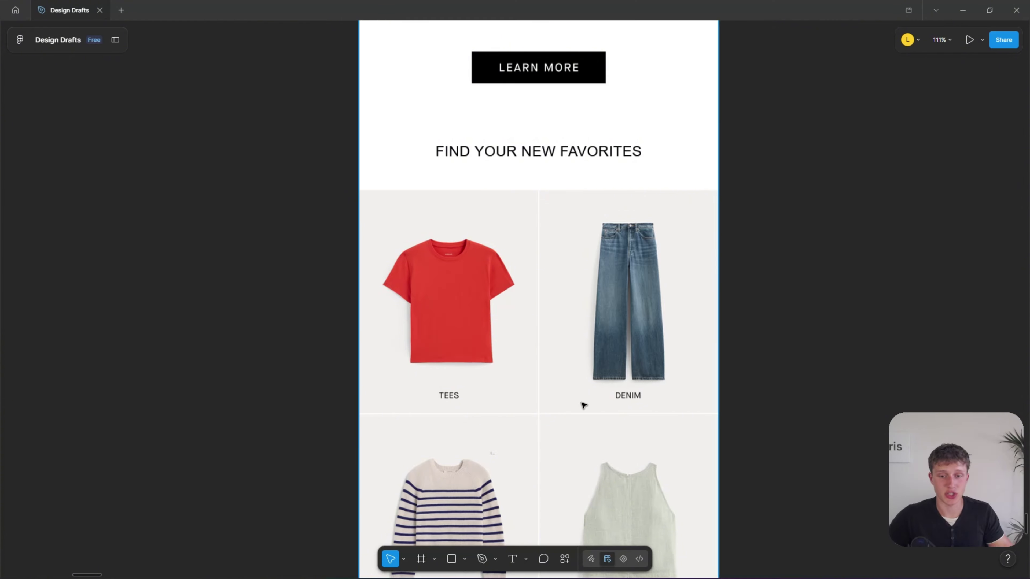
scroll(582, 385, "up", 6)
scroll(580, 380, "up", 15)
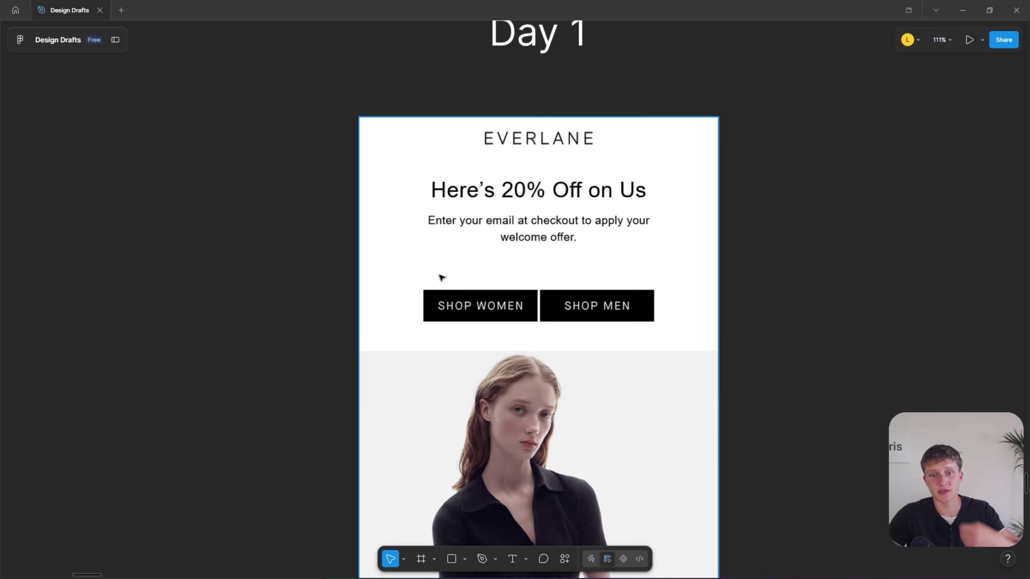
- Examine the Day 1 email's Cleaner Fashion section, product category grid, shop buttons and Got Any Qs section
scroll(479, 221, "down", 12)
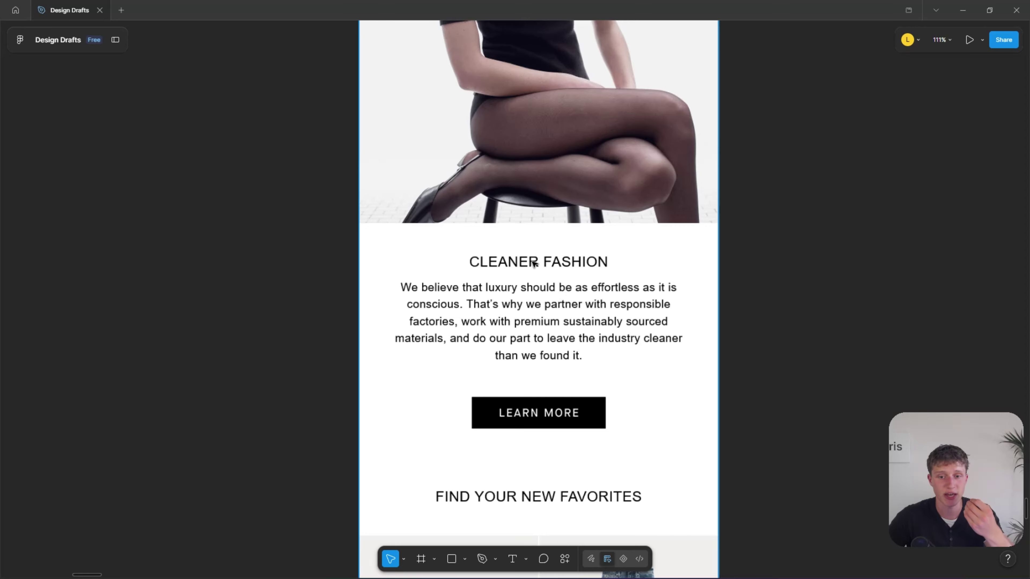
scroll(543, 262, "down", 4)
scroll(548, 243, "down", 4)
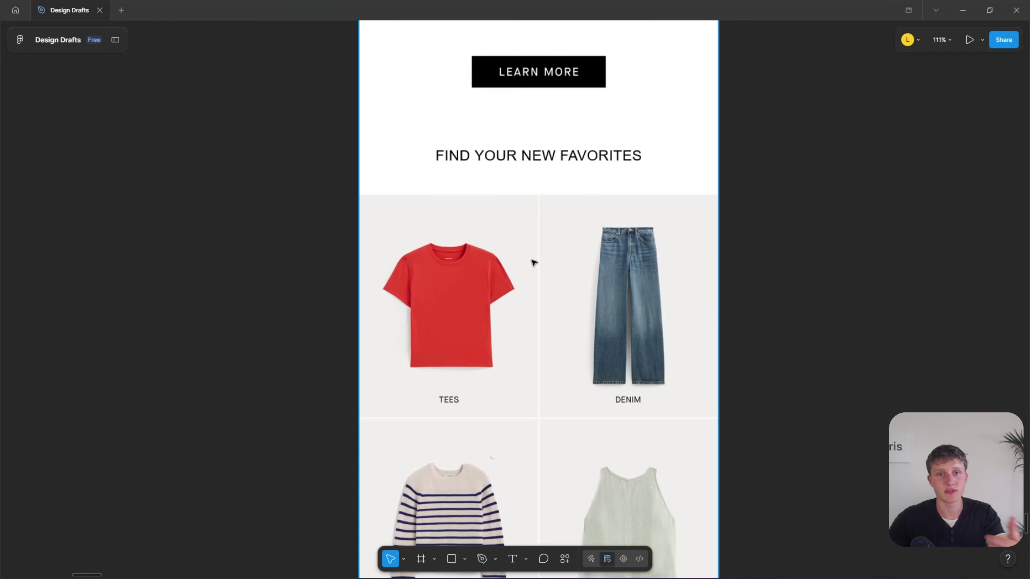
scroll(543, 249, "down", 5)
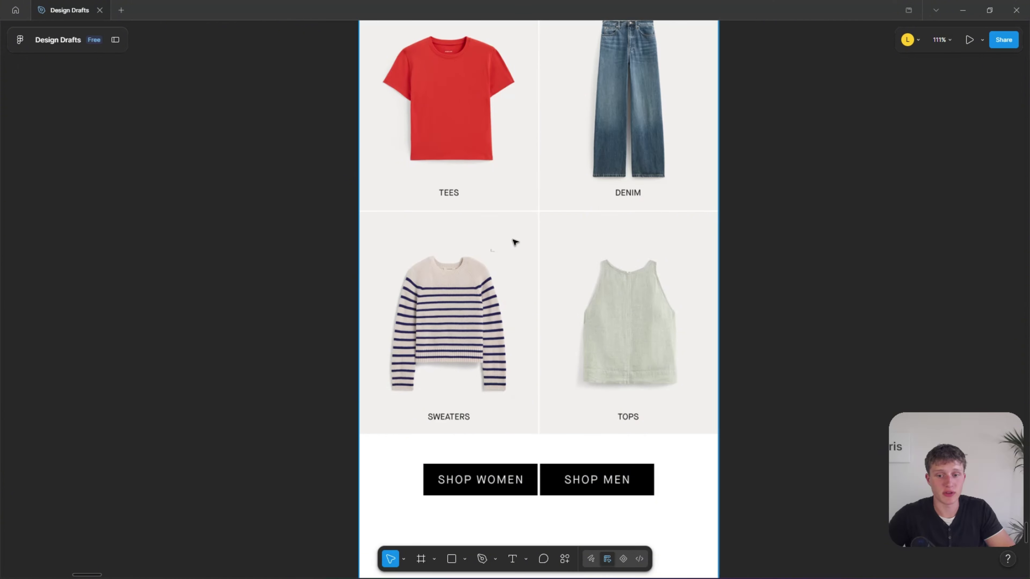
scroll(596, 392, "down", 1)
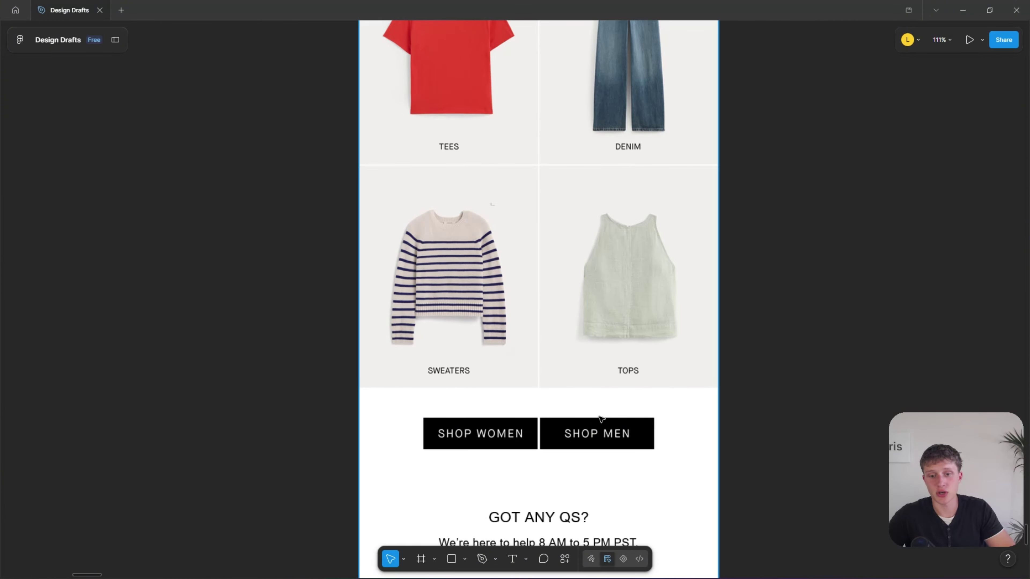
scroll(561, 360, "down", 5)
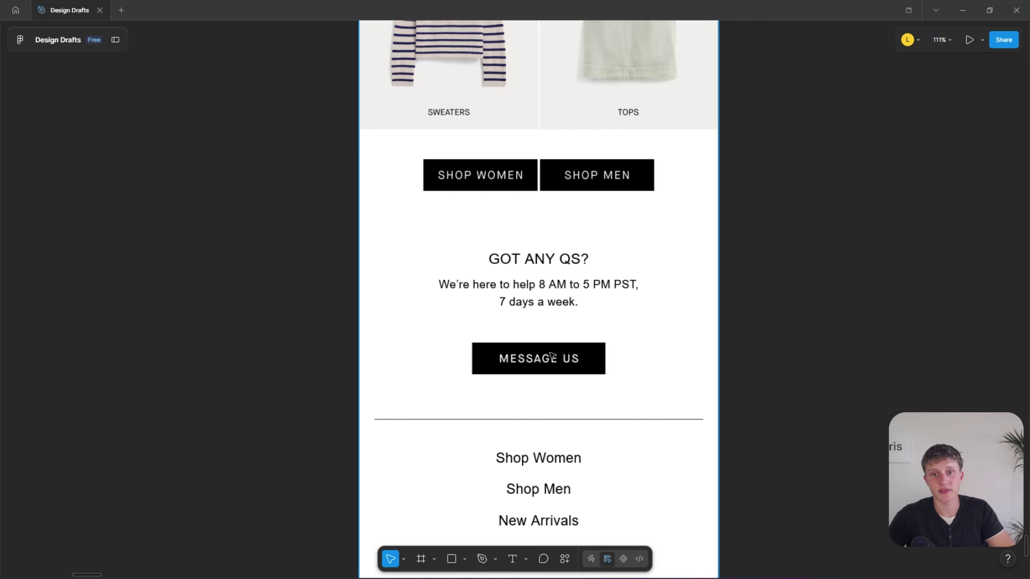
- Review the Day 1 email again from its 20% offer header through Cleaner Fashion and the product grid to Got Any Qs
scroll(550, 356, "up", 20)
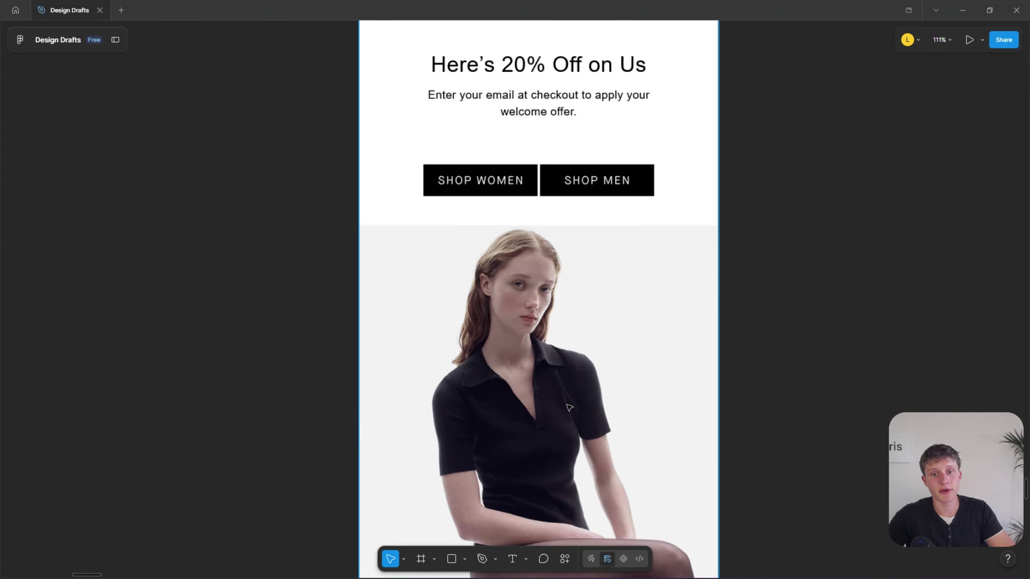
scroll(569, 407, "up", 3)
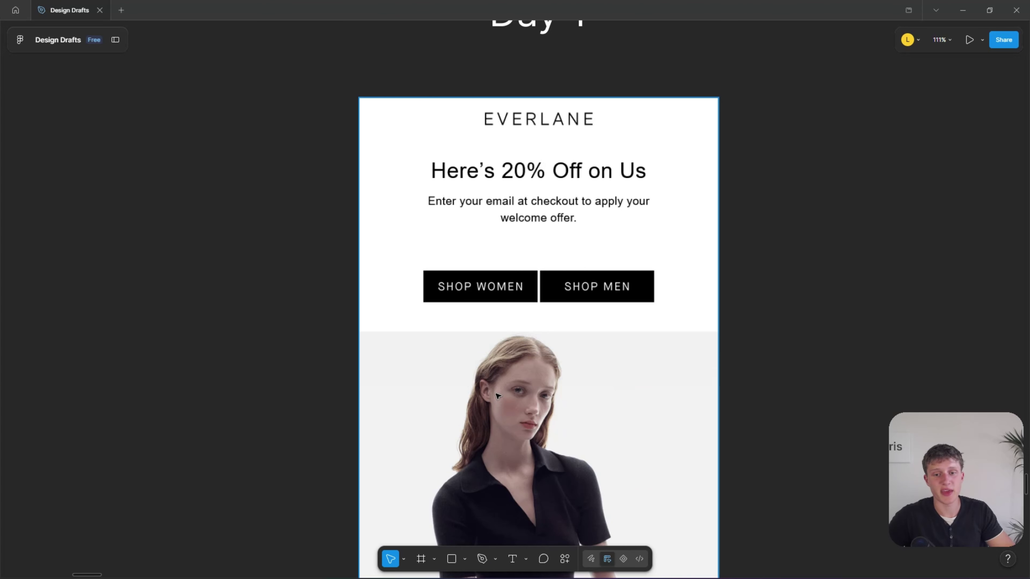
scroll(497, 395, "down", 18)
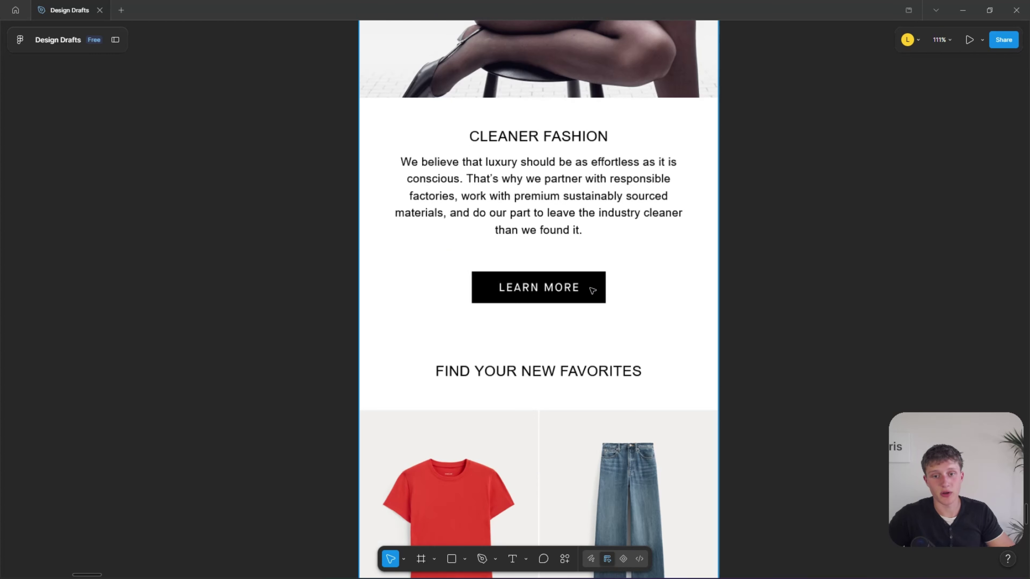
scroll(554, 301, "down", 5)
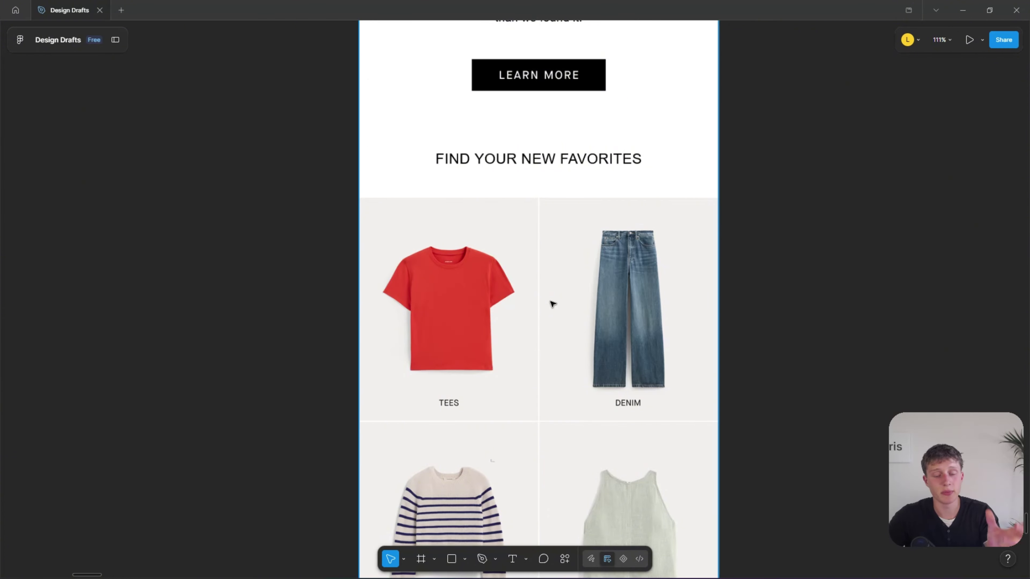
scroll(554, 302, "down", 7)
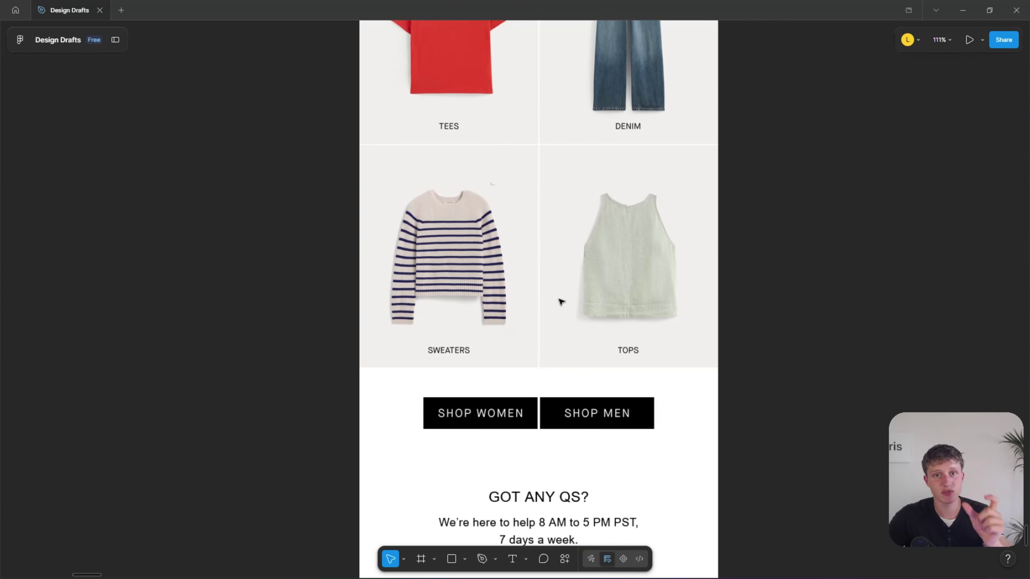
scroll(561, 301, "down", 1)
scroll(561, 302, "down", 5)
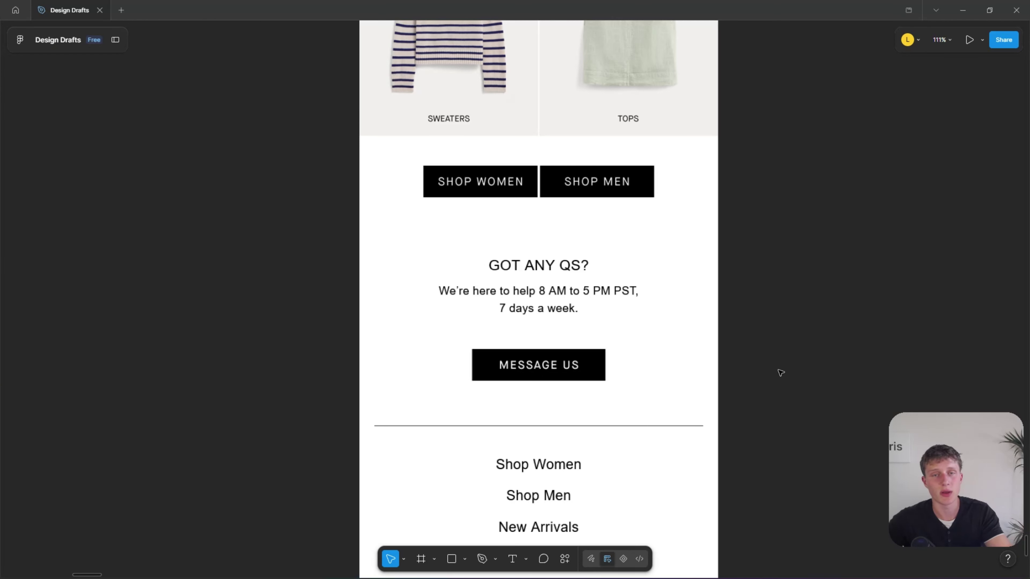
- Examine the Day 1 email's closing sections: shop buttons, Message Us block, footer navigation links and help icons
scroll(771, 375, "up", 3)
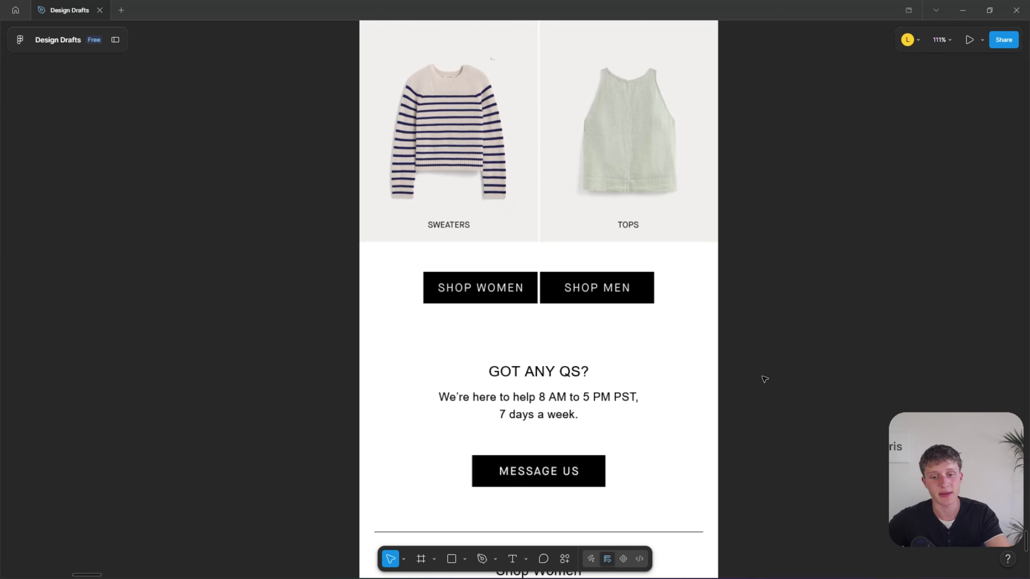
scroll(764, 379, "up", 1)
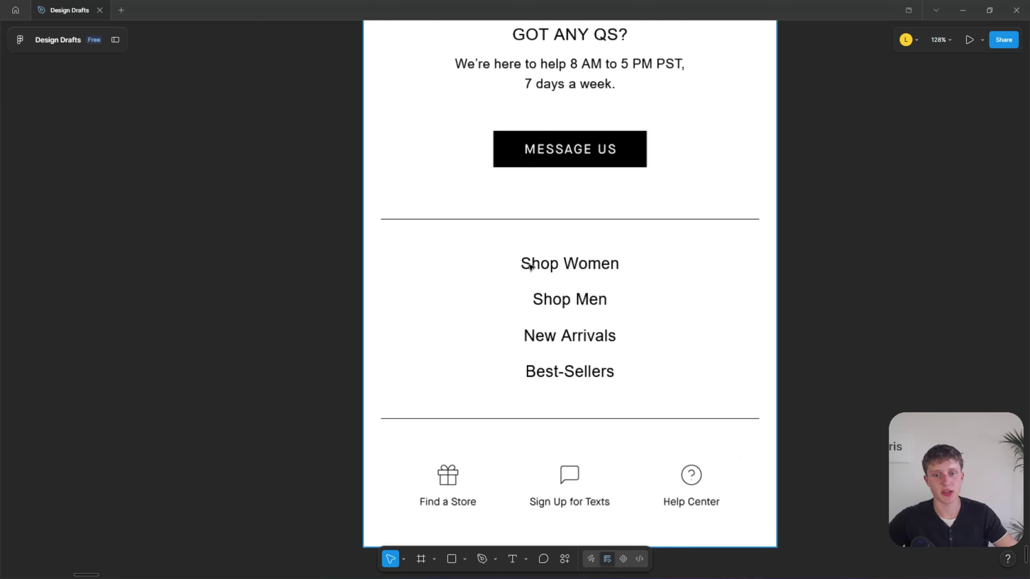
scroll(680, 330, "up", 3)
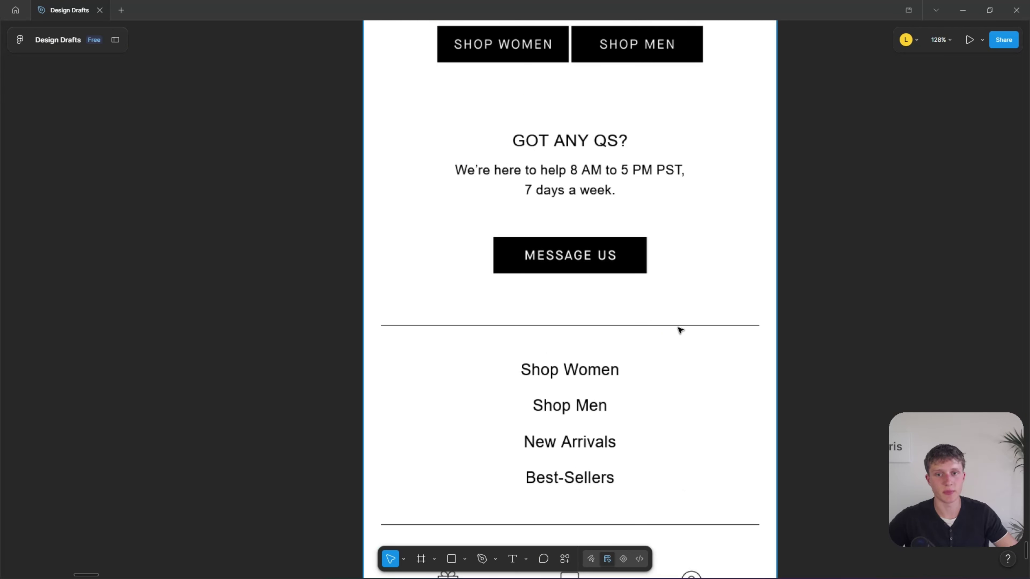
scroll(685, 337, "up", 10)
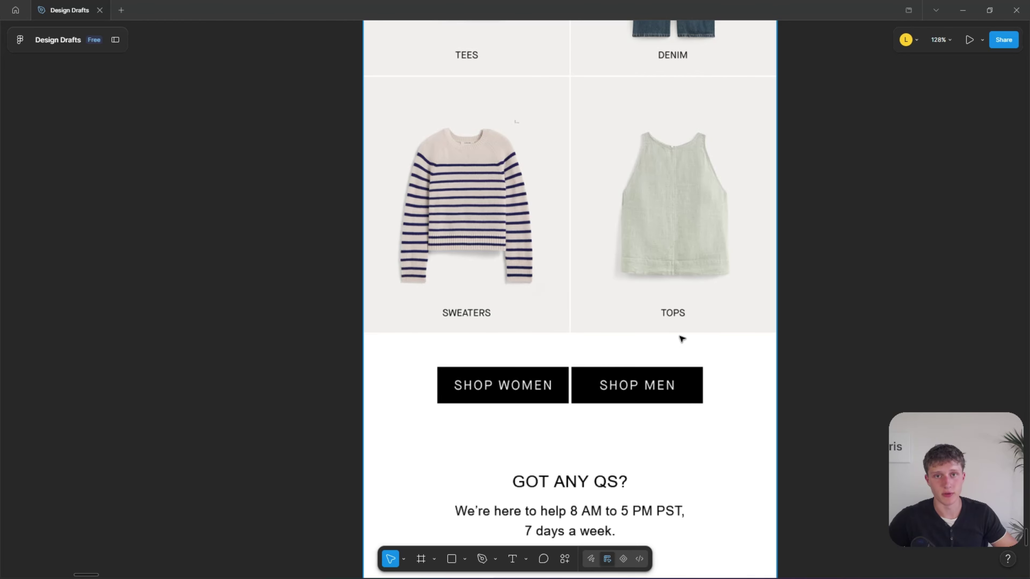
- Move on to the Day 2 email and examine its denim offer header, jeans photo, intro text and Find the Best Fit section
scroll(682, 339, "down", 10)
scroll(689, 325, "right", 5)
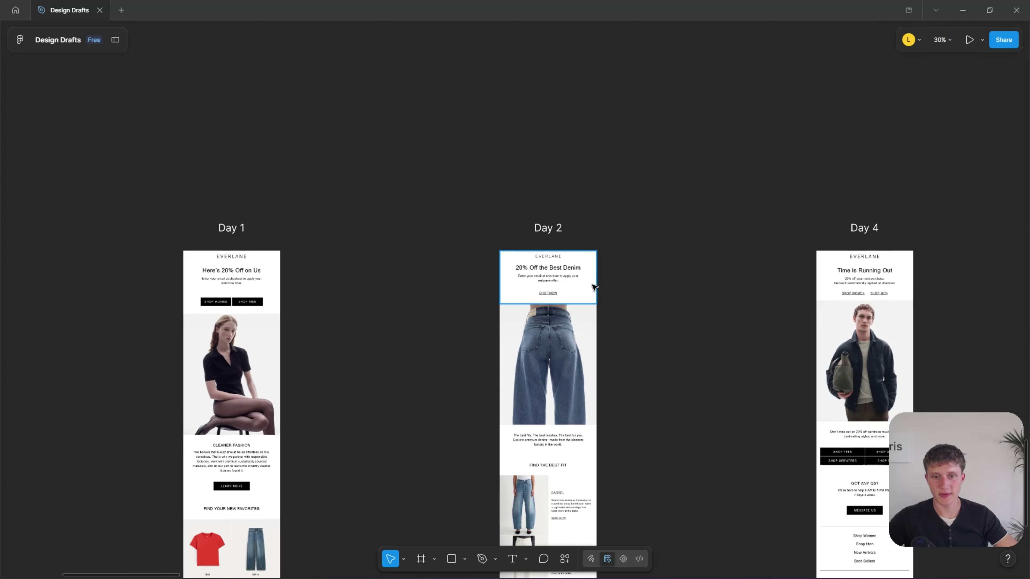
scroll(564, 271, "up", 8)
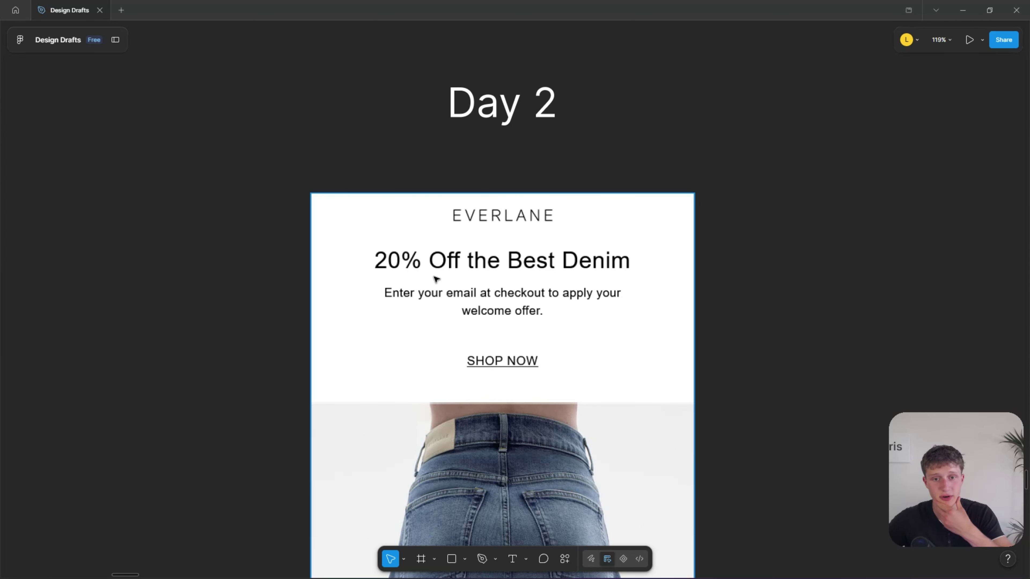
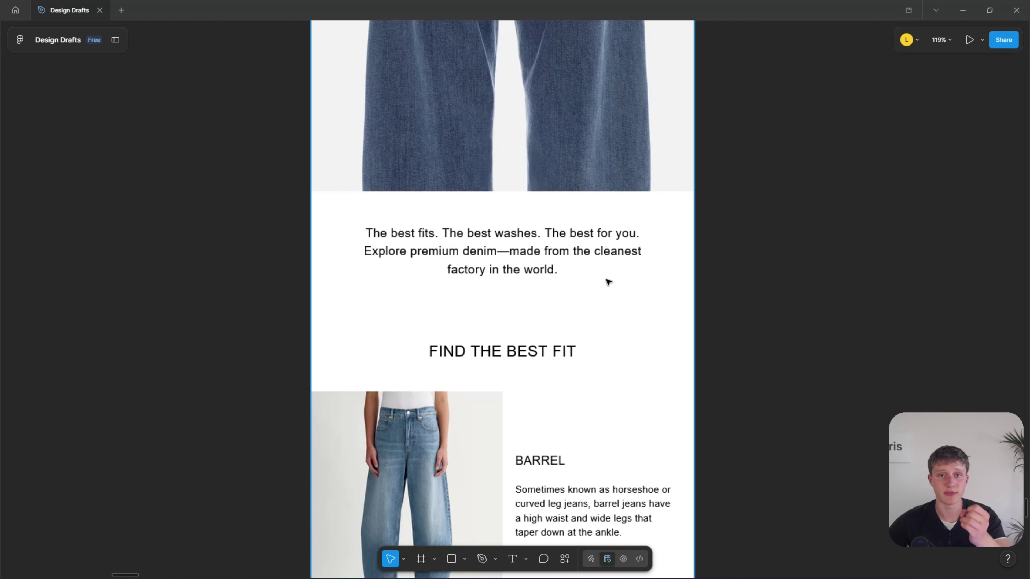
scroll(584, 345, "up", 3)
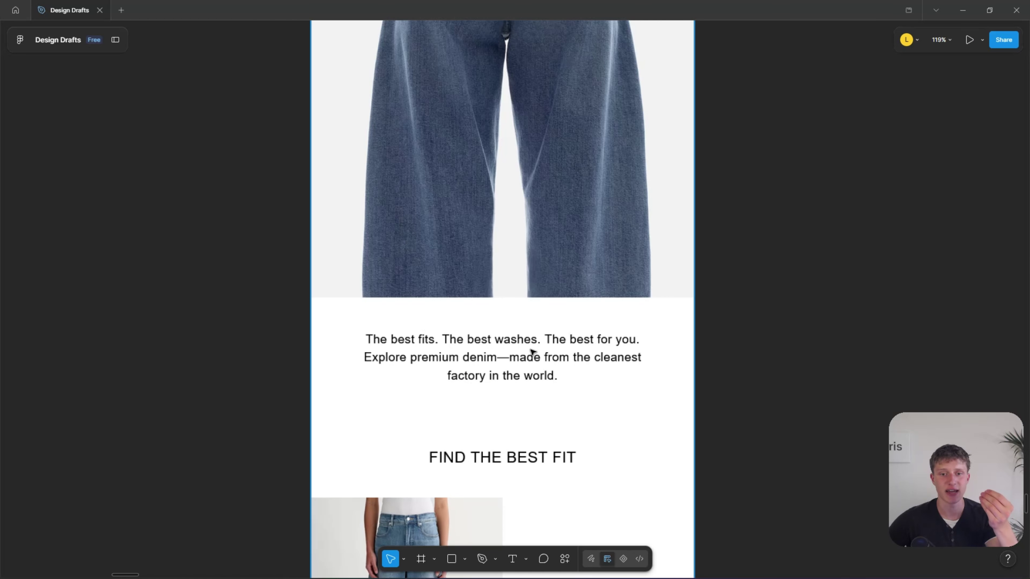
scroll(559, 349, "down", 1)
scroll(574, 348, "down", 2)
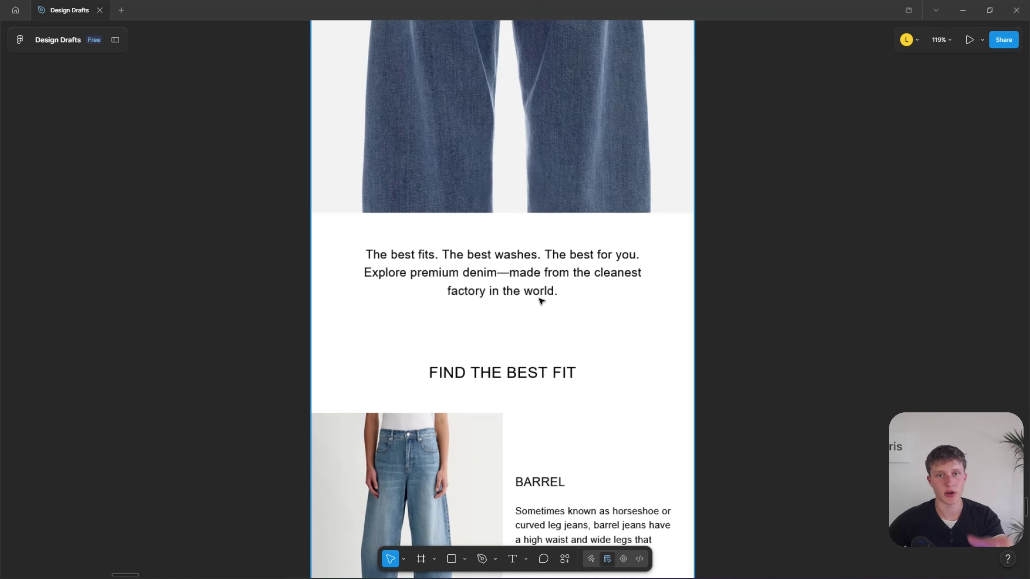
scroll(544, 302, "down", 3)
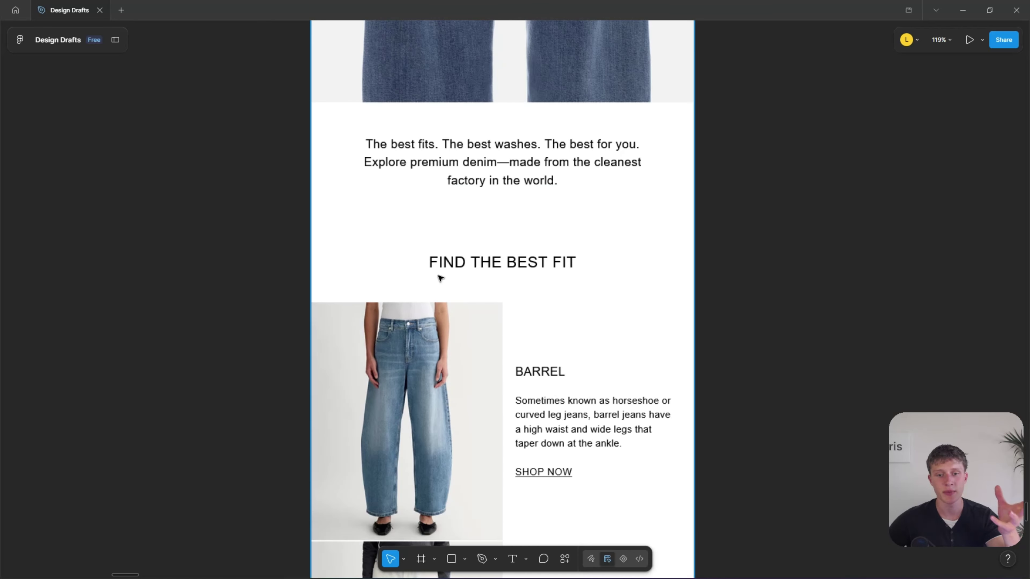
scroll(437, 279, "down", 5)
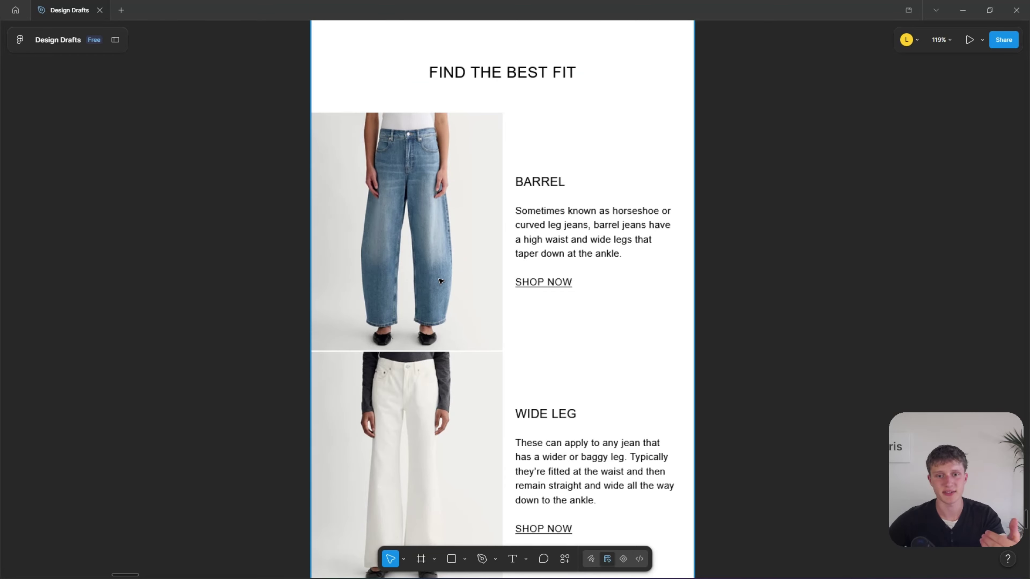
- Examine the Day 2 email's Barrel, Wide Leg and Straight entries and compare them with the Day 1 product grid
scroll(446, 278, "down", 1)
scroll(507, 276, "up", 2)
scroll(852, 266, "down", 5, "ctrl")
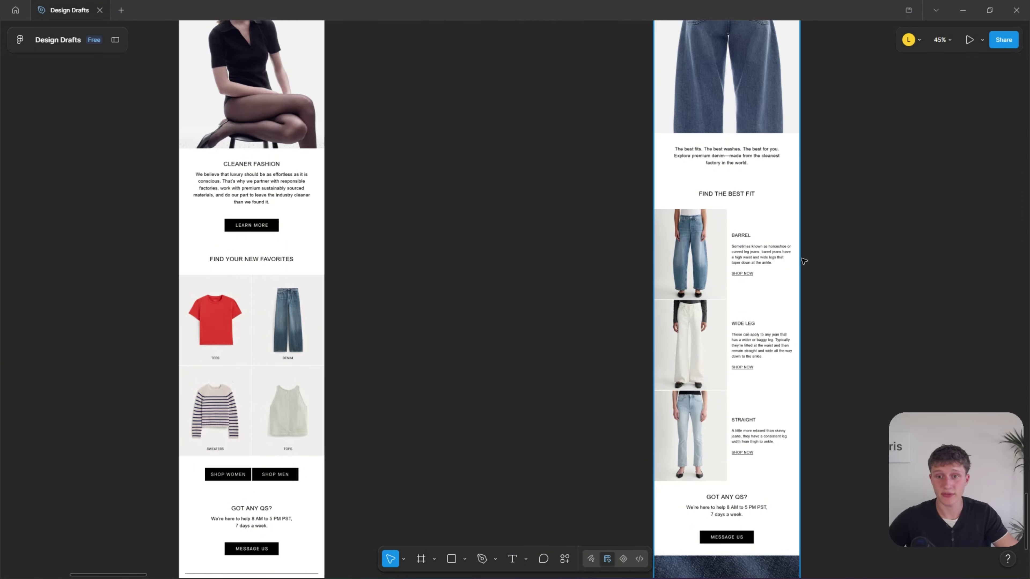
scroll(801, 261, "up", 5, "ctrl")
scroll(667, 252, "down", 1)
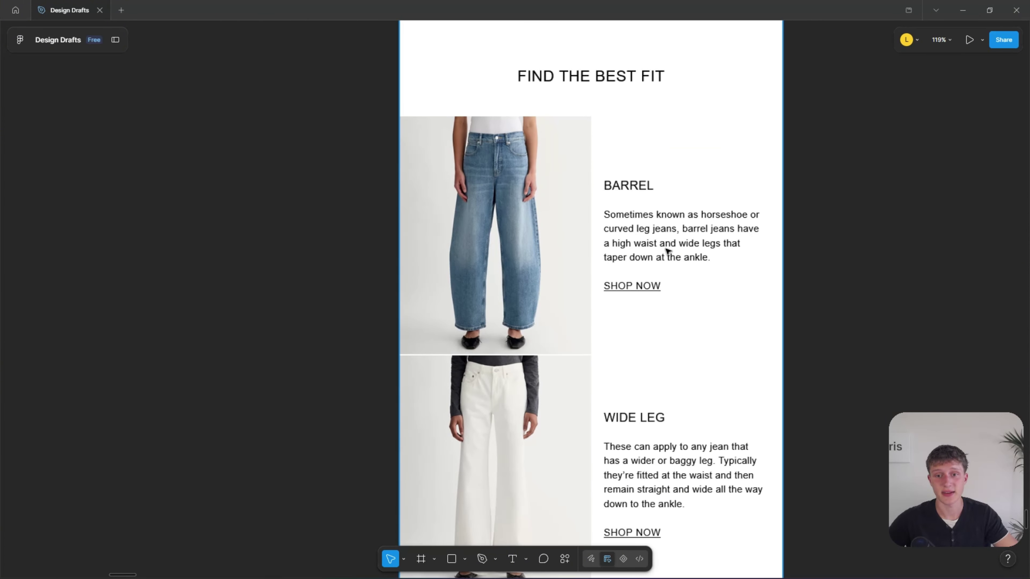
scroll(674, 285, "down", 5)
scroll(645, 292, "down", 4)
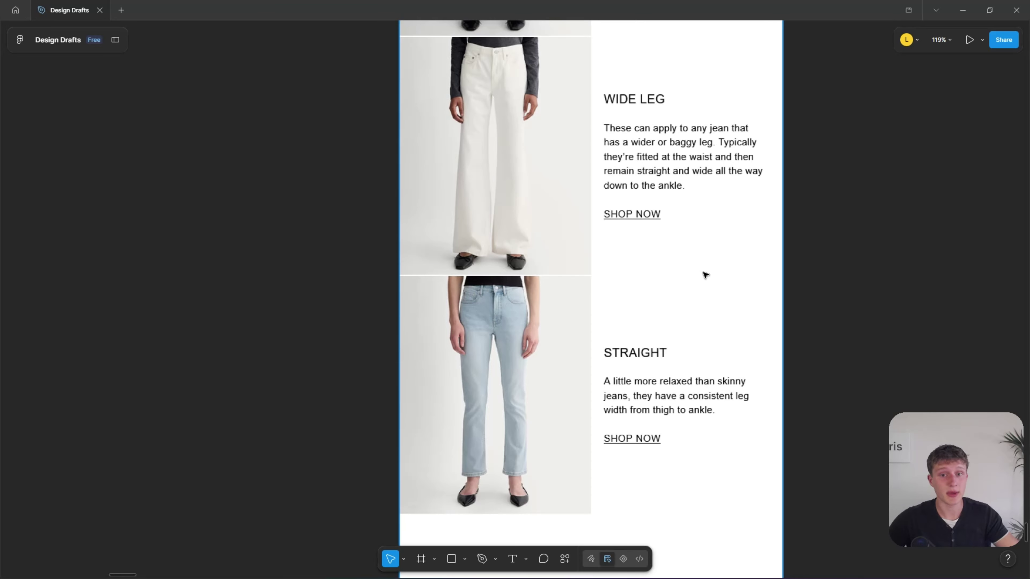
scroll(787, 276, "down", 6, "ctrl")
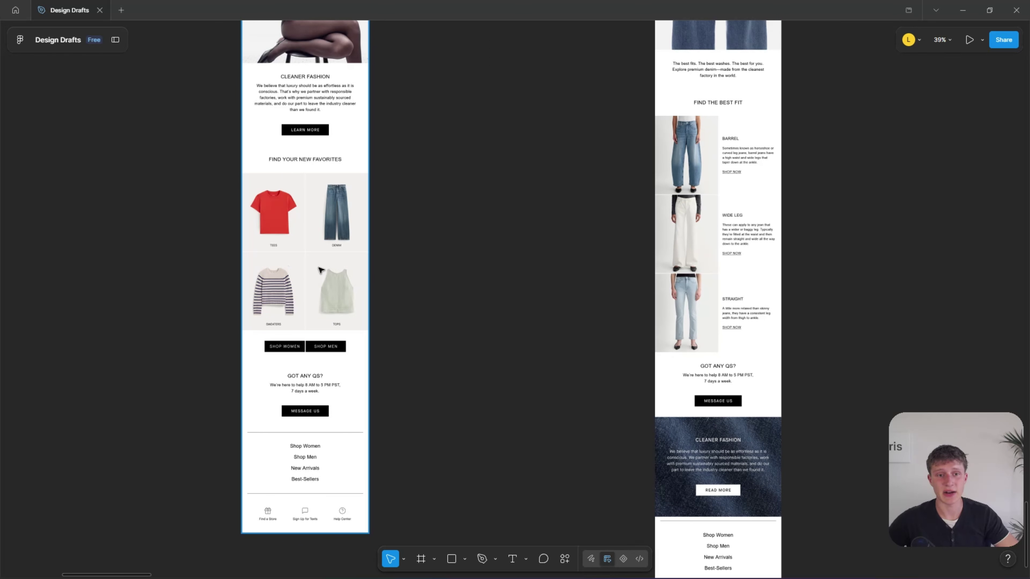
scroll(317, 271, "up", 1)
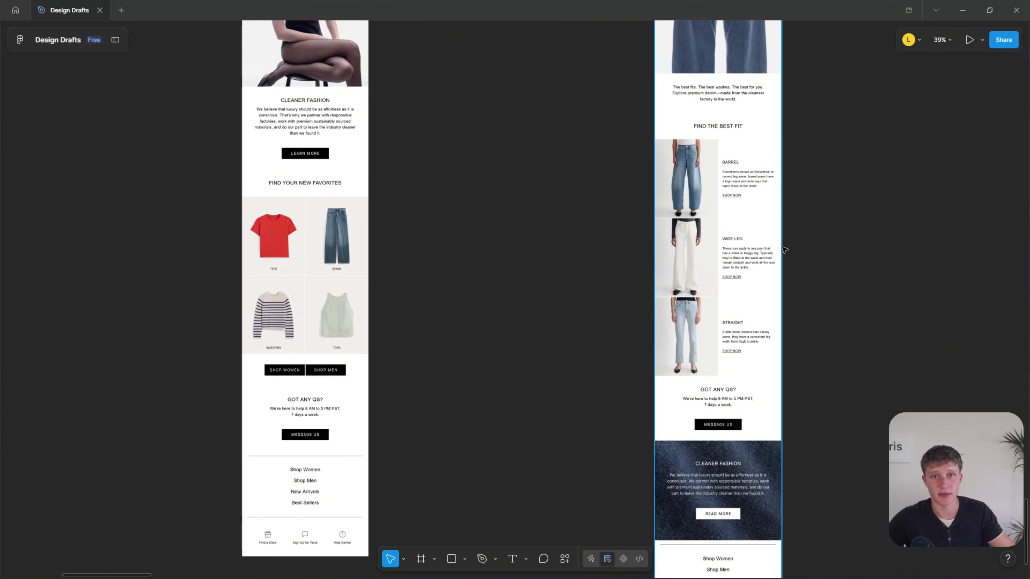
- Examine the Day 2 email's Got Any Qs section, denim-textured Cleaner Fashion banner and footer links
scroll(817, 355, "up", 5)
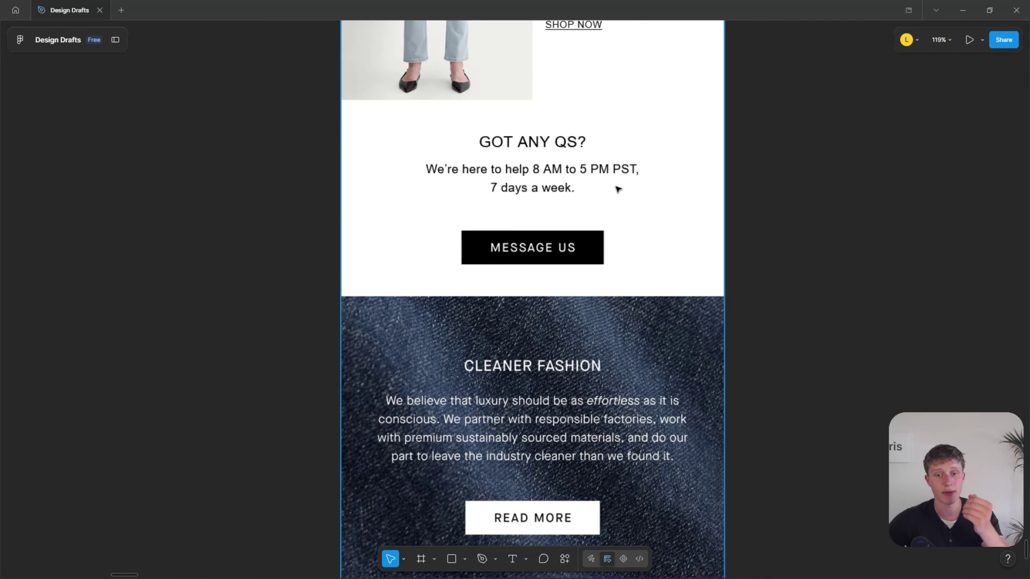
scroll(465, 335, "down", 3)
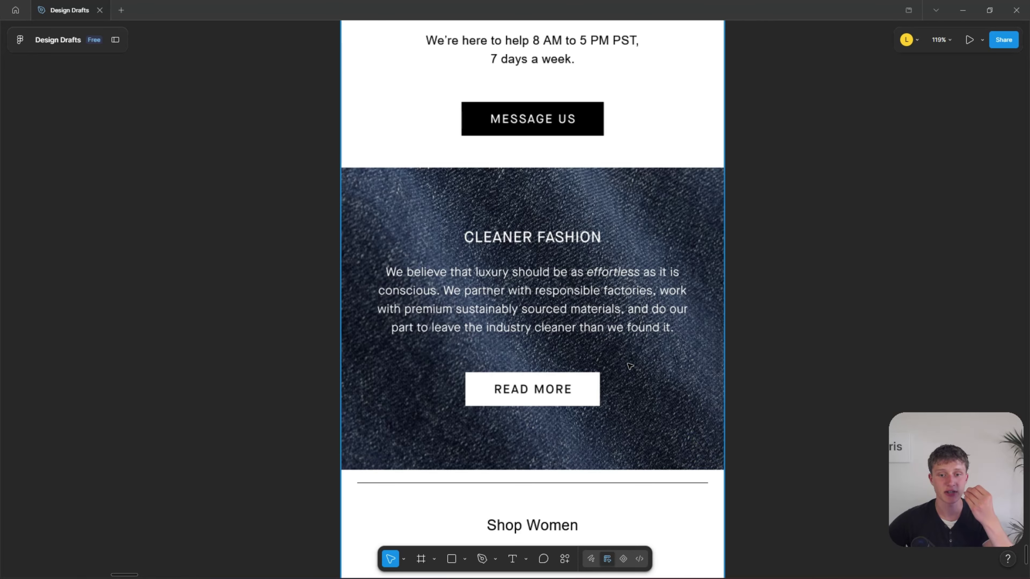
scroll(580, 383, "down", 1)
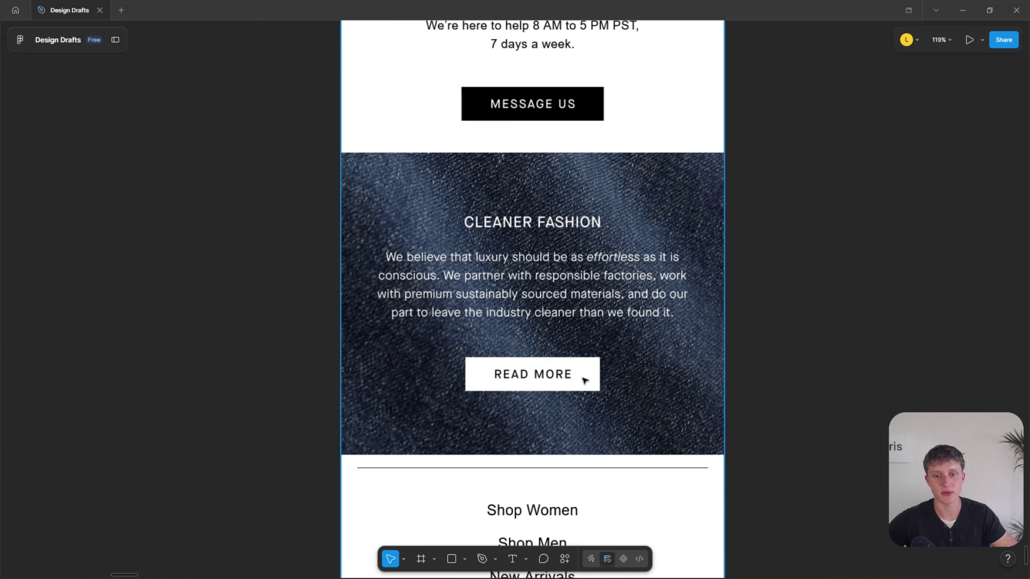
scroll(588, 378, "down", 10)
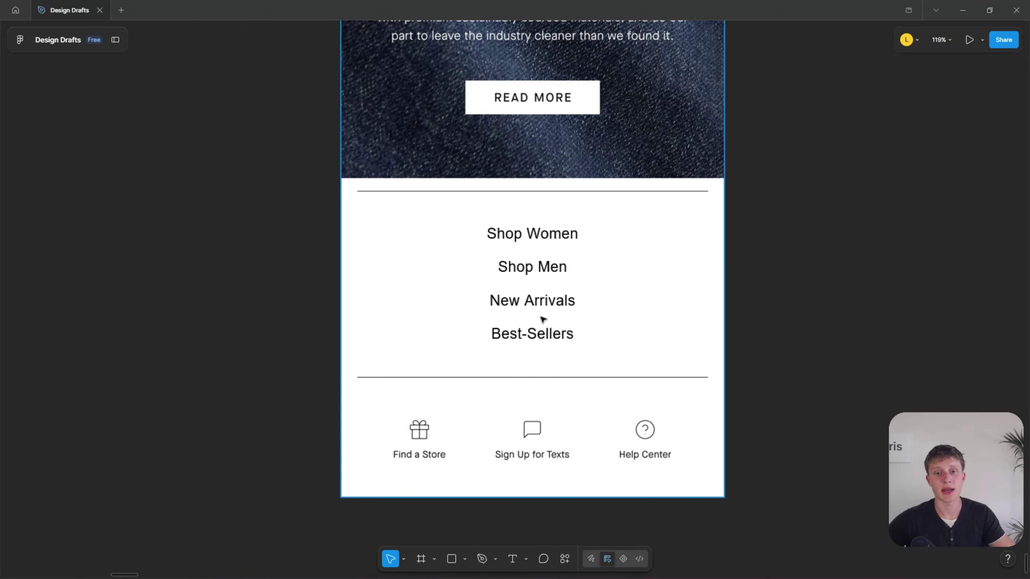
- Survey the three emails side by side and focus on the Day 4 email's Time is Running Out header
scroll(511, 267, "down", 10, "ctrl")
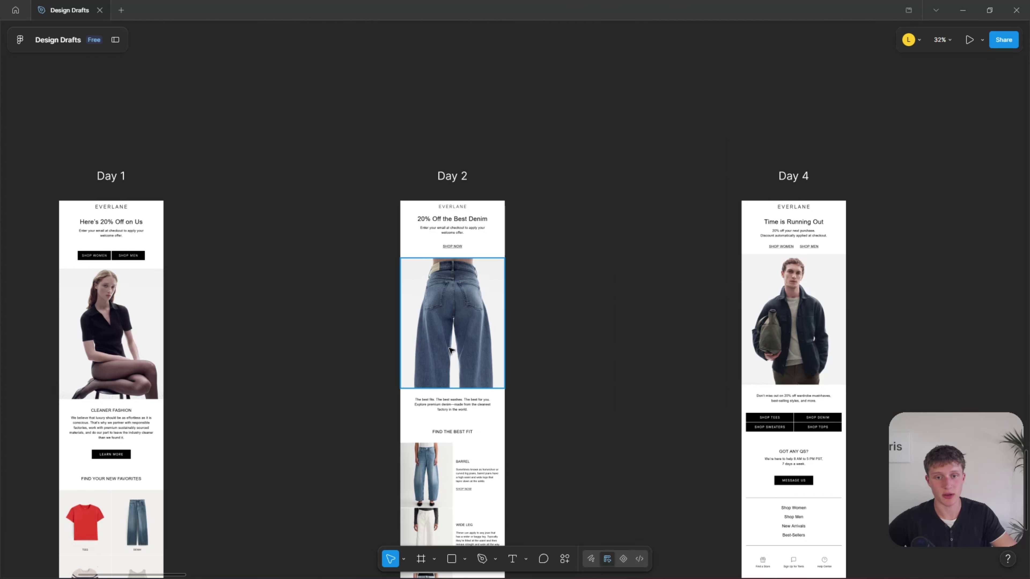
scroll(717, 262, "up", 2)
scroll(633, 223, "right", 5)
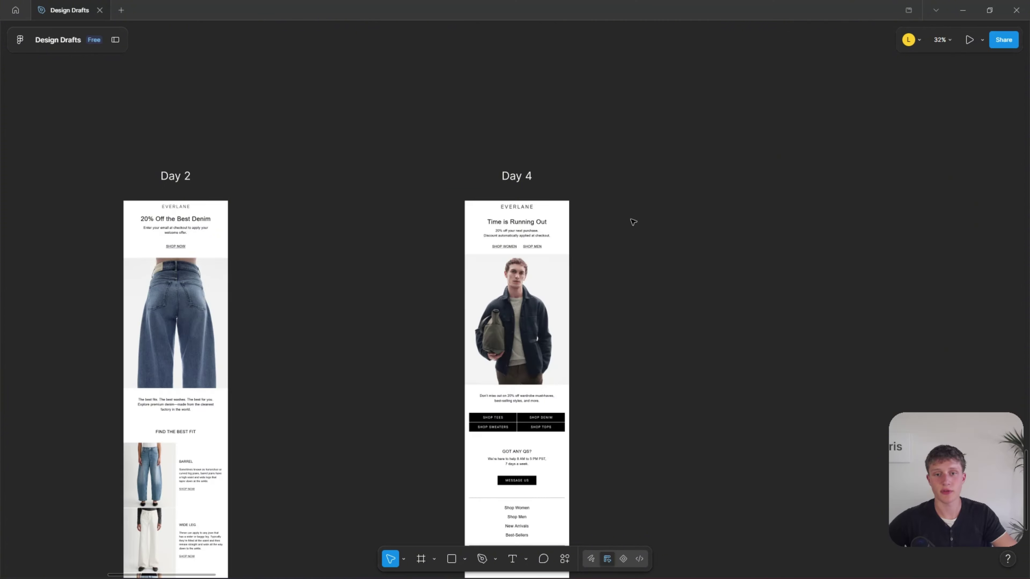
scroll(524, 220, "up", 5, "ctrl")
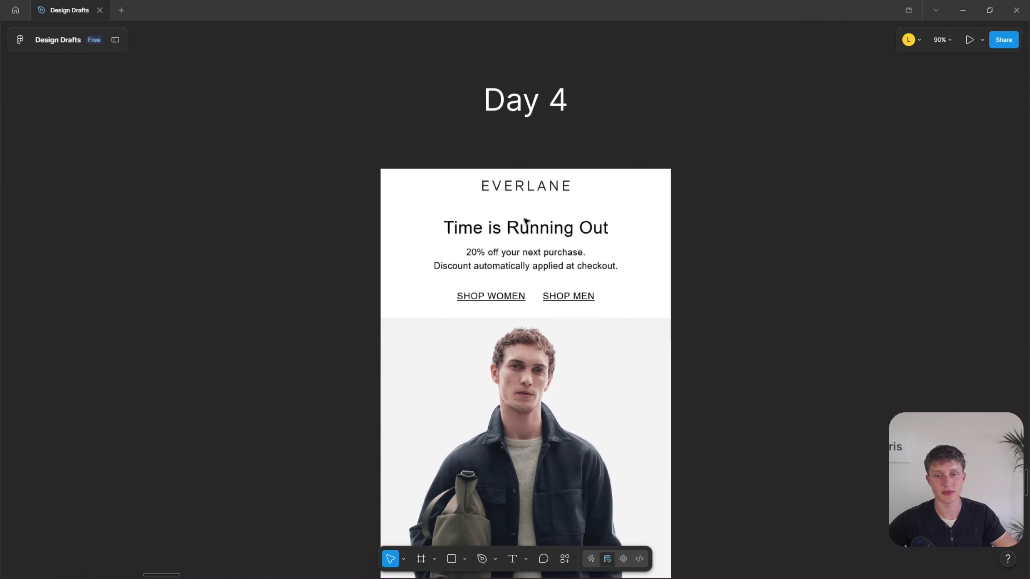
scroll(524, 219, "down", 3, "ctrl")
scroll(539, 218, "up", 3, "ctrl")
scroll(545, 217, "up", 4, "ctrl")
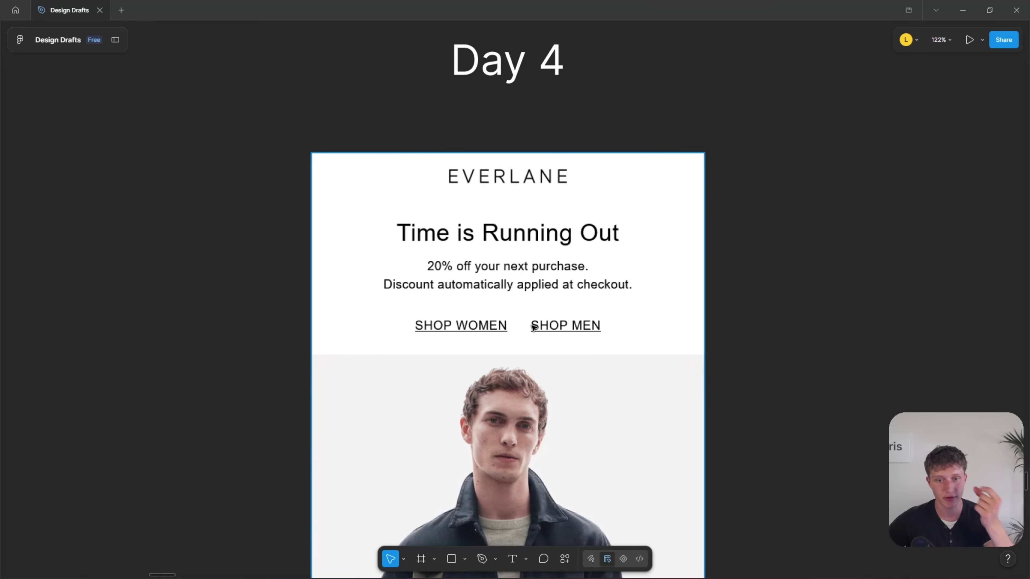
- Examine the Day 4 email from its discount text and shop links past the hero photo to the four category shop buttons
left_click_drag(851, 318, 352, 301)
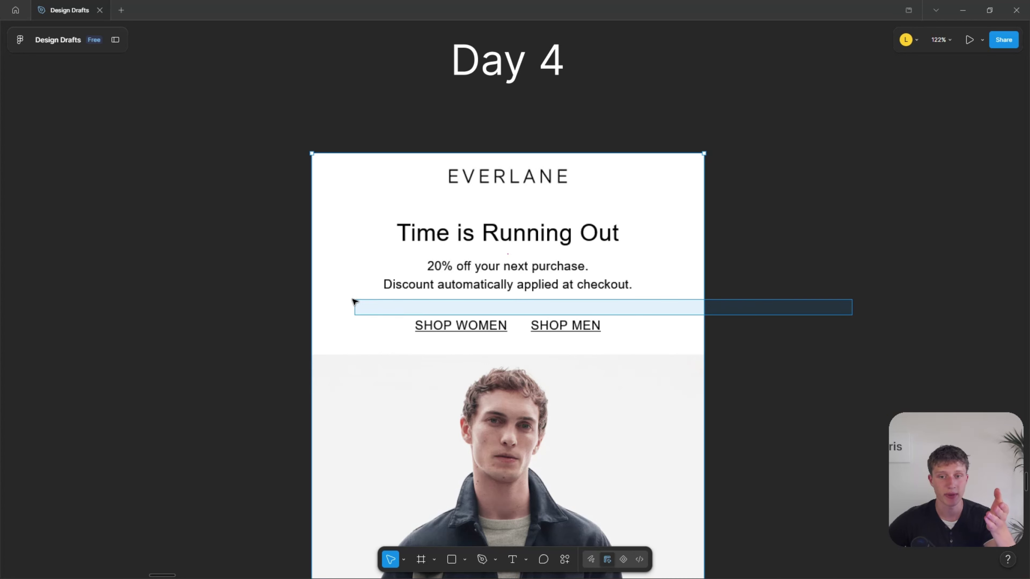
left_click(817, 260)
scroll(469, 297, "down", 10)
scroll(470, 298, "up", 10)
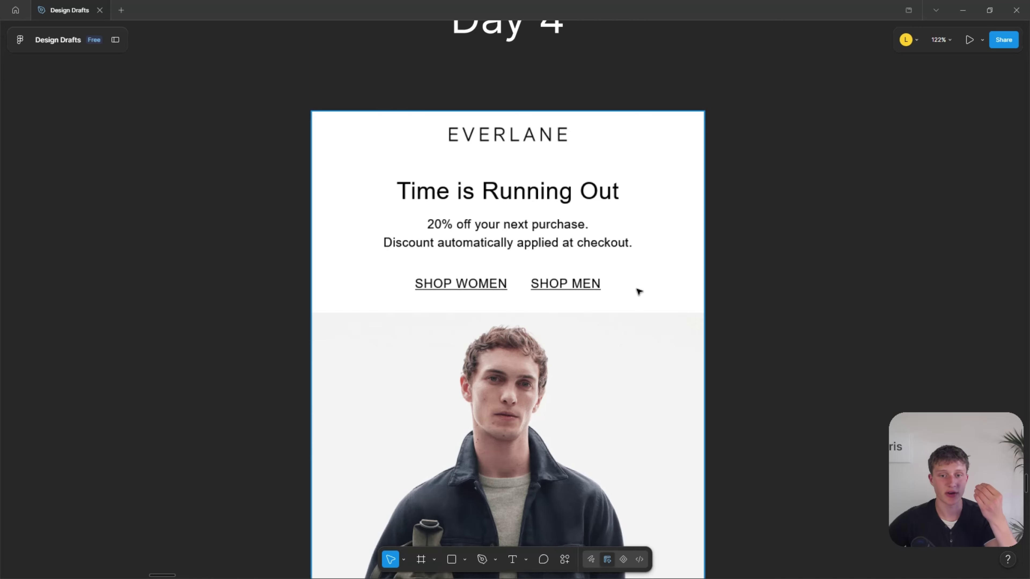
scroll(544, 290, "down", 10)
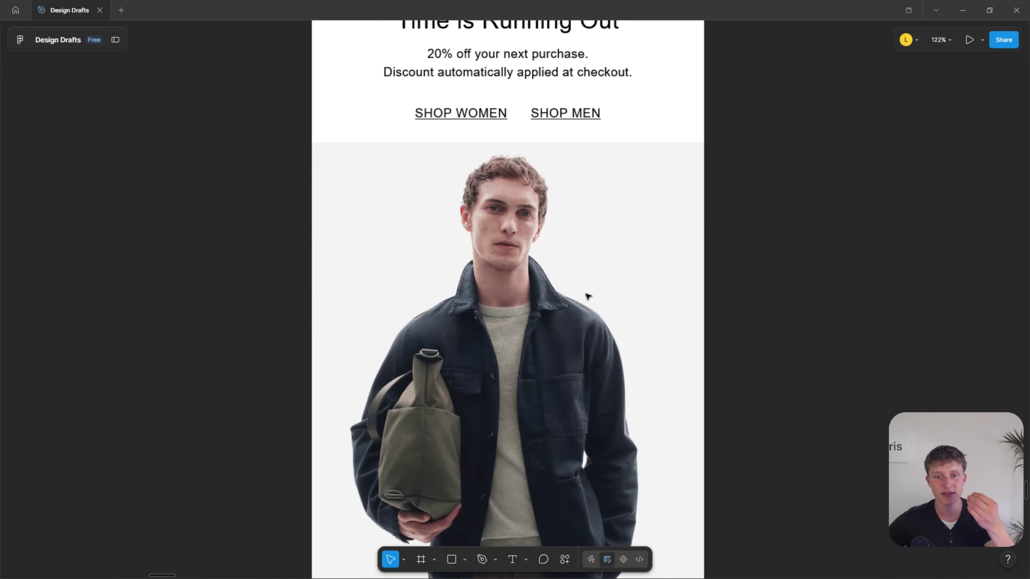
scroll(544, 290, "down", 3)
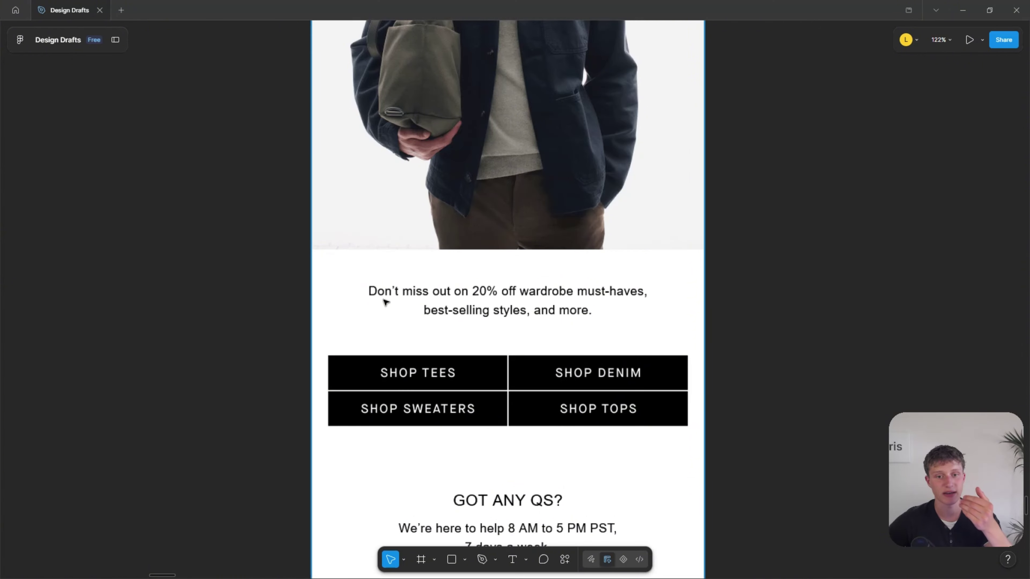
scroll(499, 335, "down", 1)
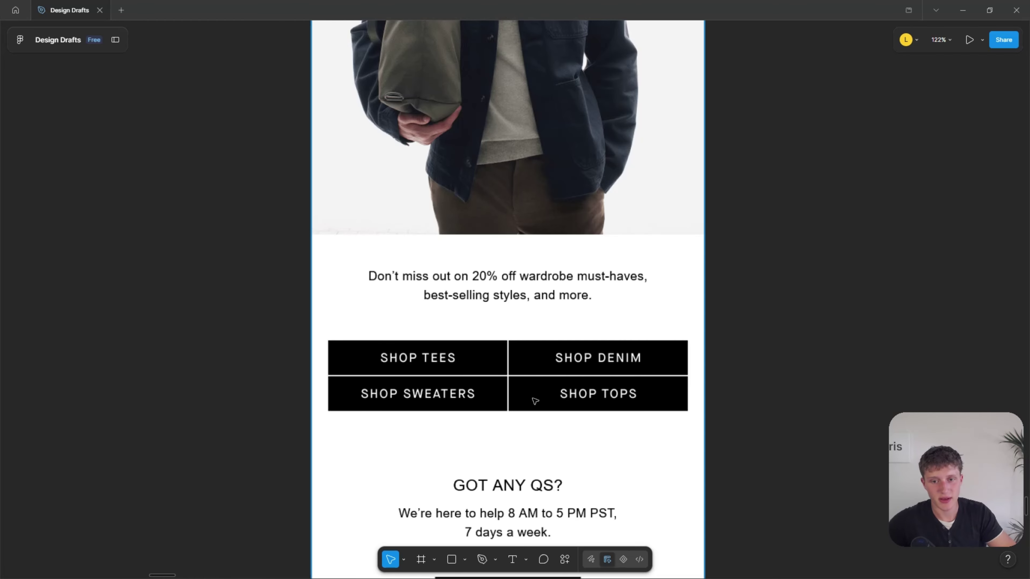
- Compare the Day 4 email's four category shop buttons with the Day 1 email's Find Your New Favorites product grid
scroll(892, 365, "down", 10)
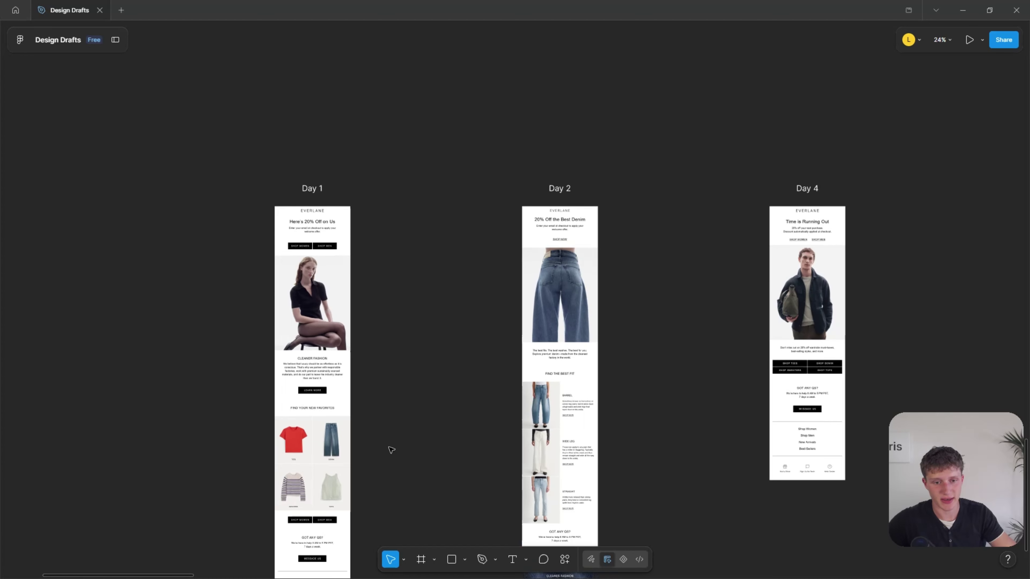
scroll(392, 450, "up", 5)
scroll(283, 472, "up", 6)
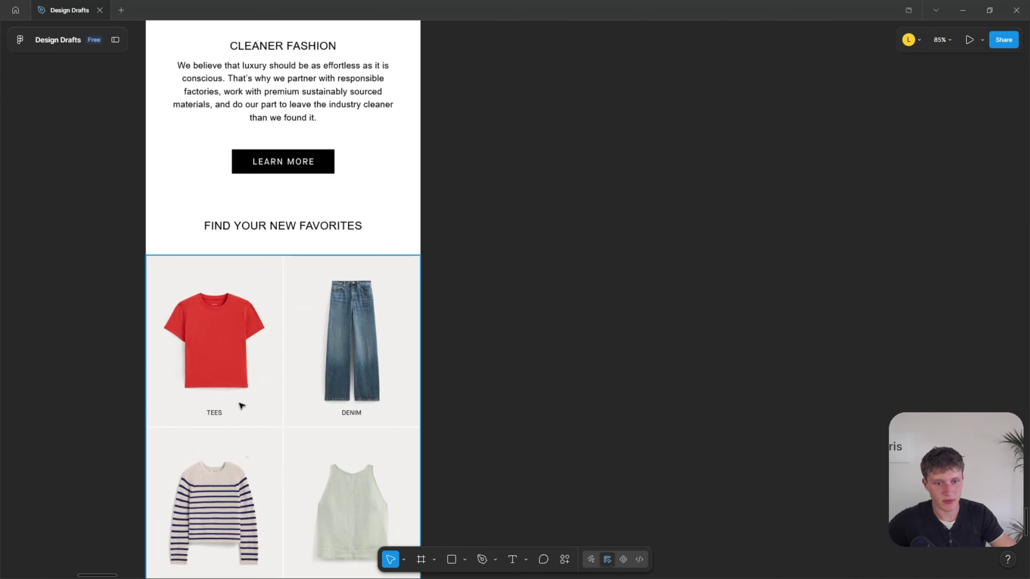
scroll(242, 406, "down", 2)
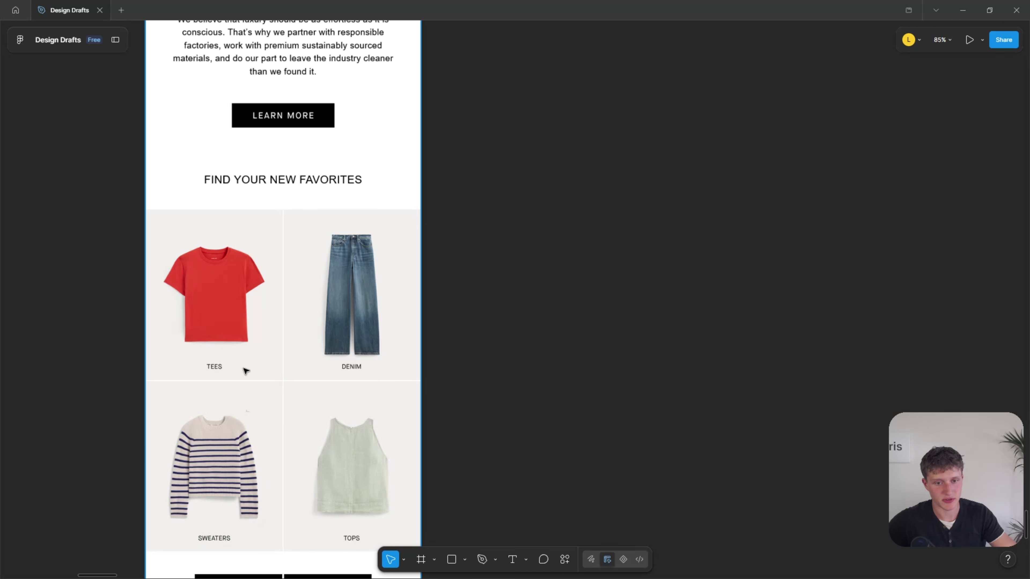
scroll(202, 325, "down", 6)
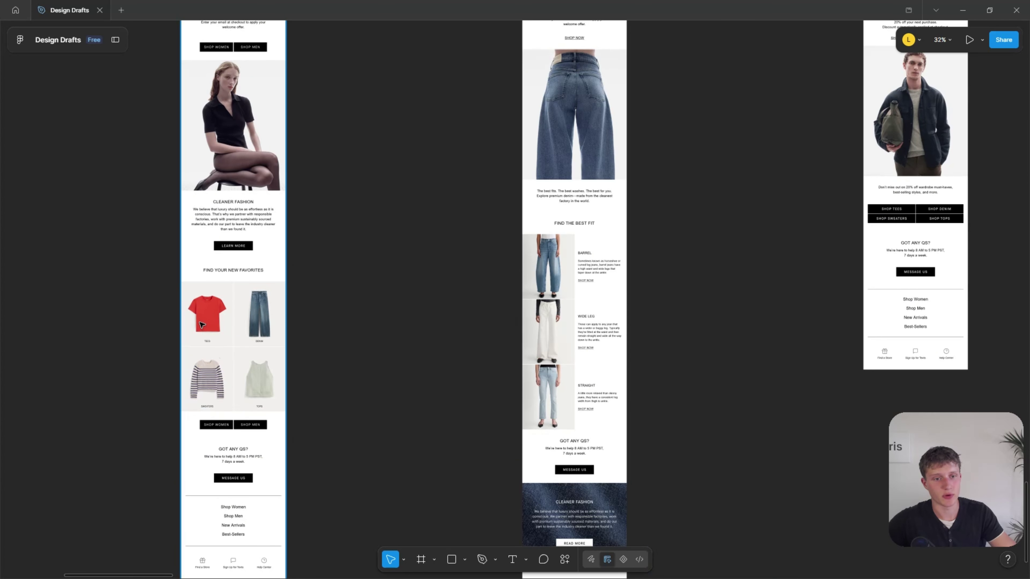
scroll(809, 198, "right", 5)
scroll(662, 217, "up", 6)
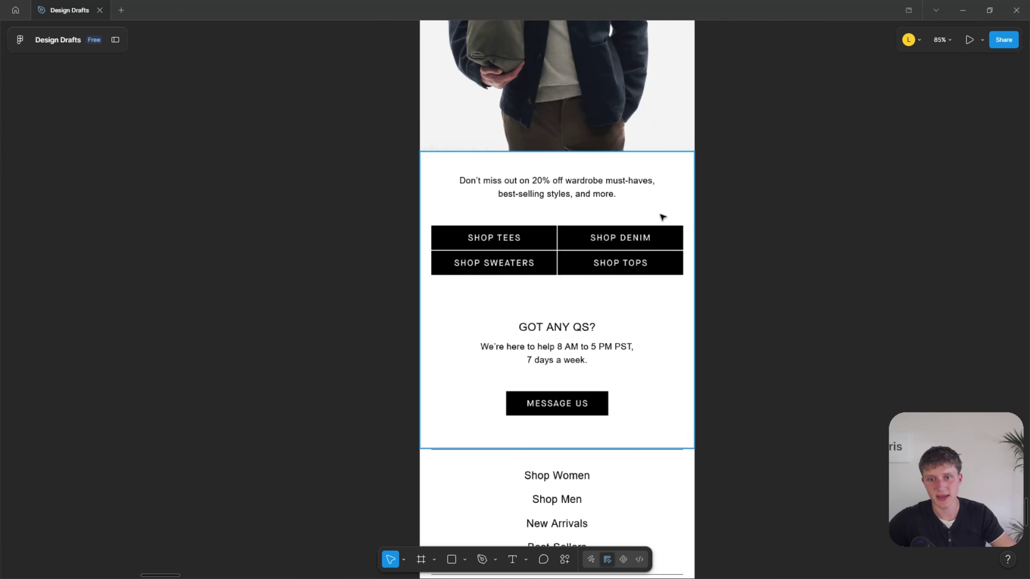
scroll(589, 255, "up", 2)
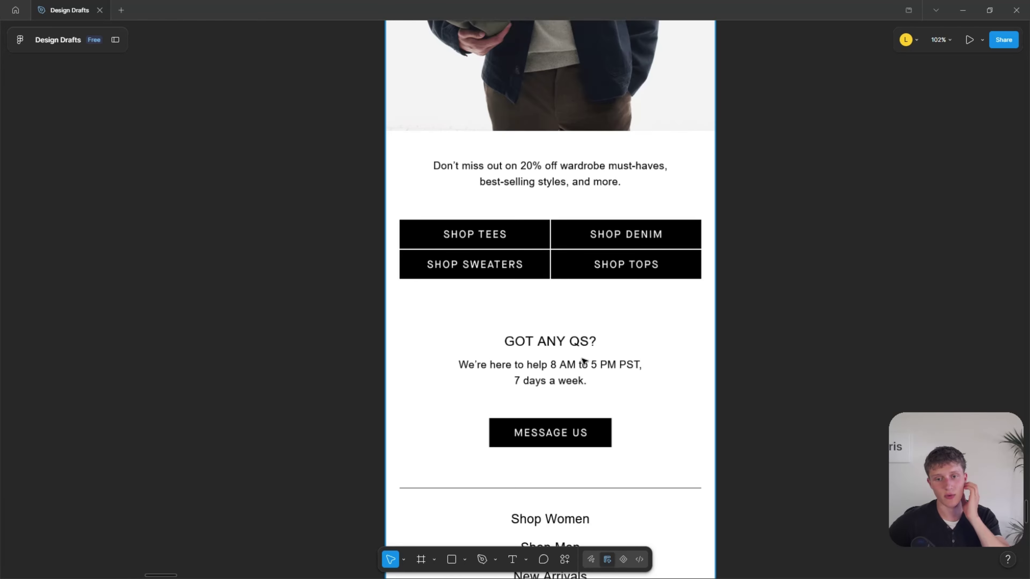
- Examine the Day 4 email's Got Any Qs section and return to its Time is Running Out header and discount text
scroll(552, 365, "down", 5)
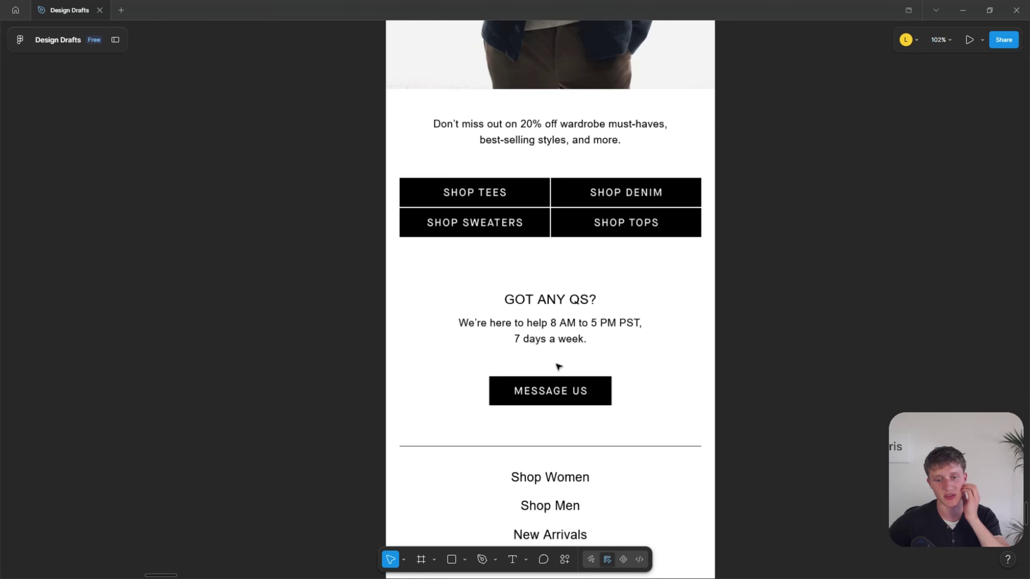
scroll(545, 361, "up", 8)
scroll(571, 362, "up", 12)
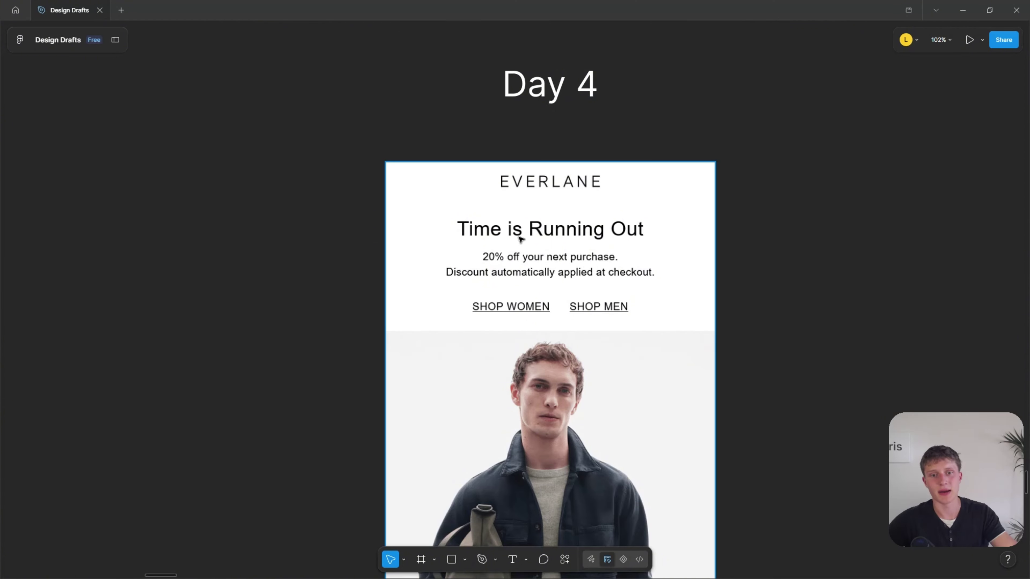
left_click_drag(691, 227, 338, 249)
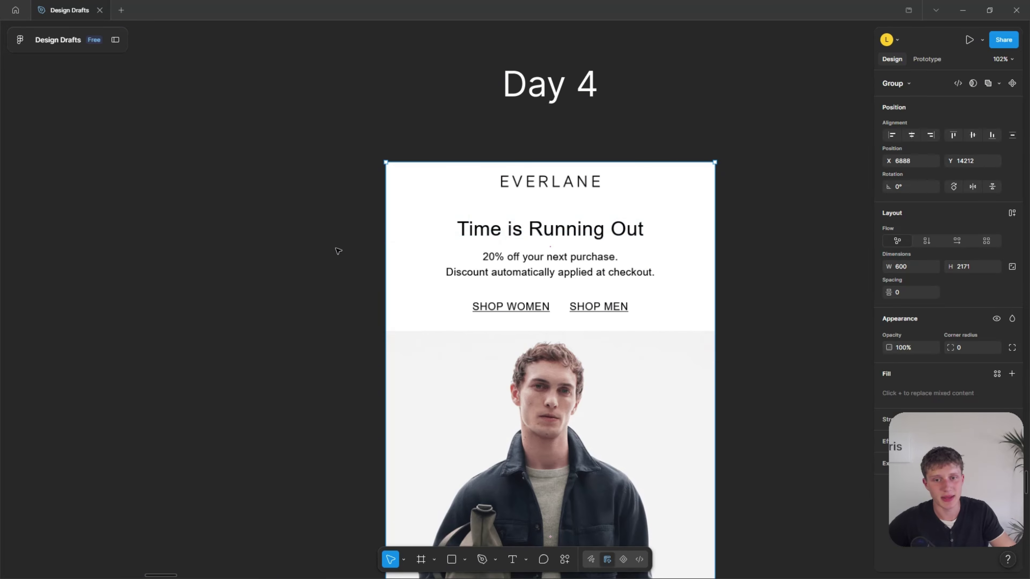
left_click(333, 248)
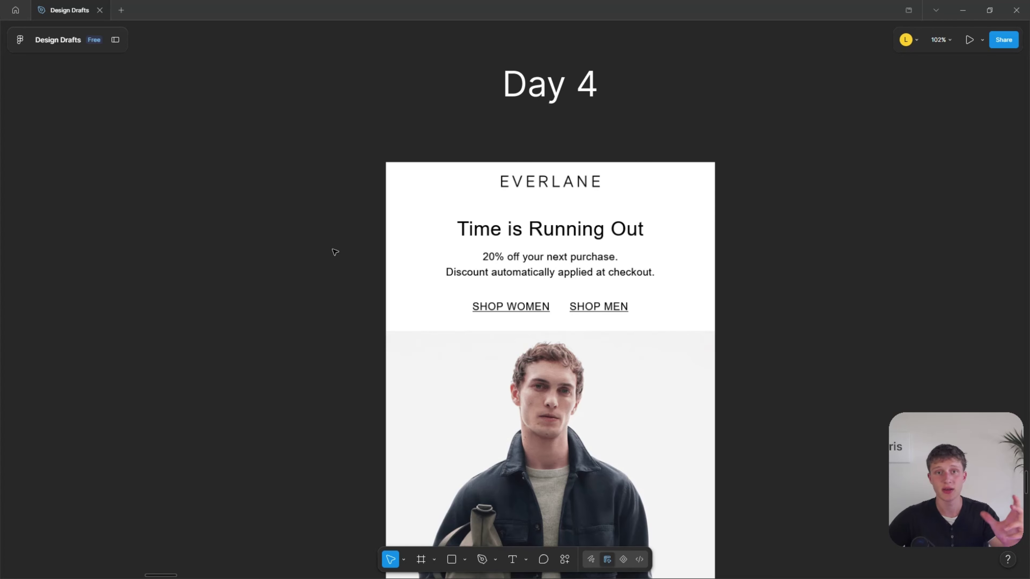
- Review the Day 4 email's hero photo, 20% off reminder and category buttons, finishing with its overall layout
scroll(416, 218, "down", 12)
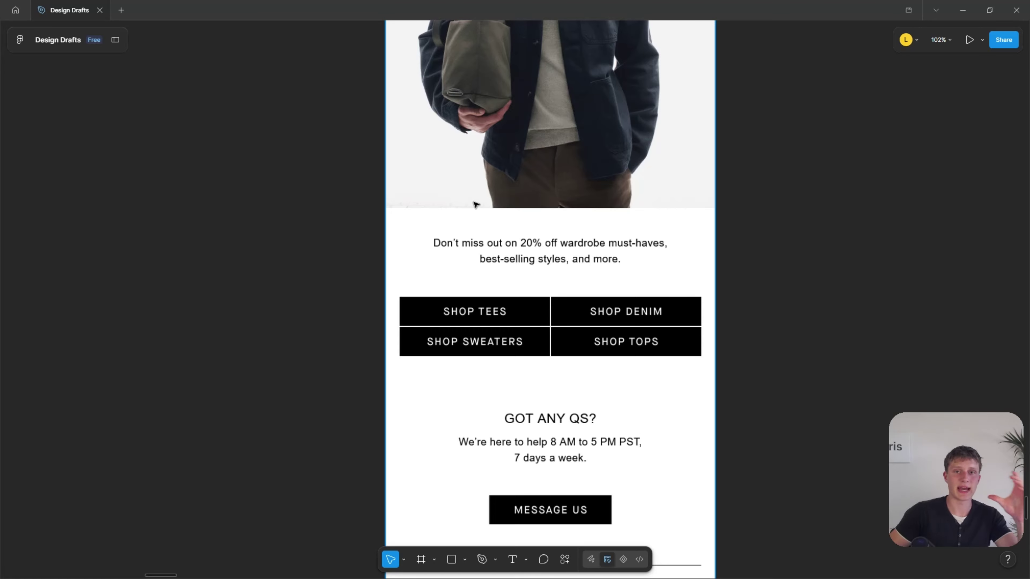
scroll(503, 225, "up", 4)
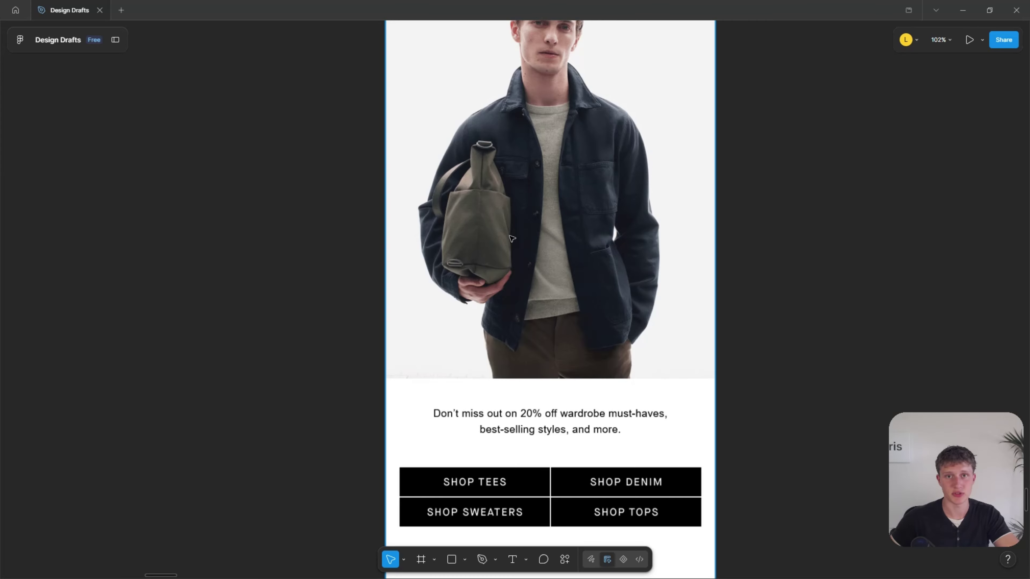
scroll(512, 238, "down", 4)
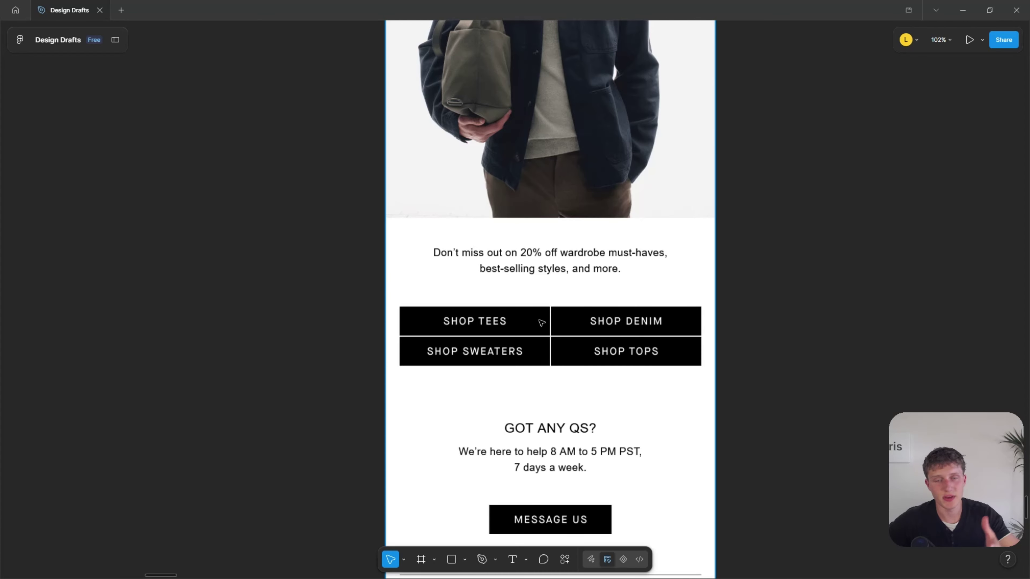
scroll(542, 323, "down", 5)
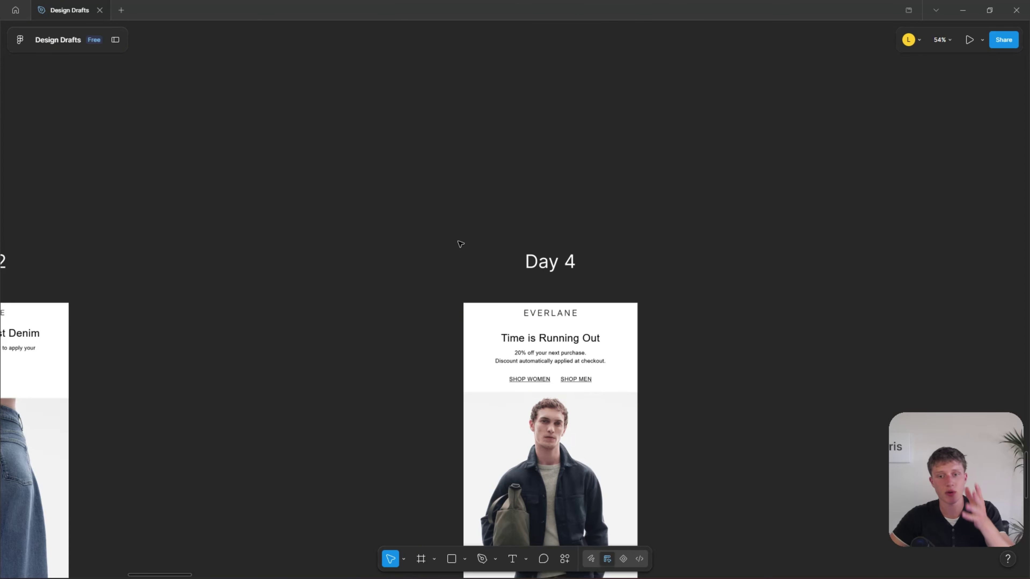
scroll(721, 235, "down", 3)
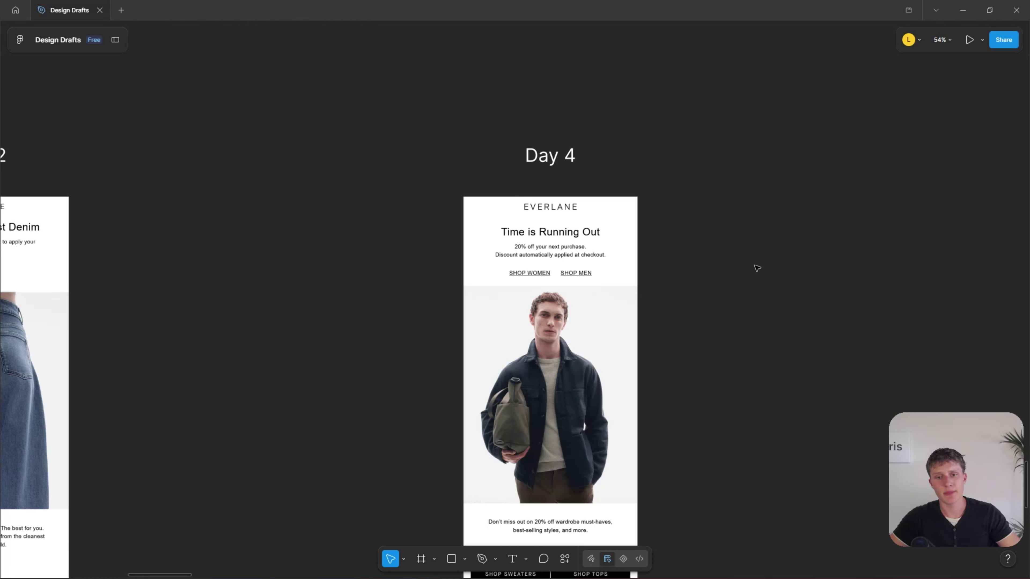
- Duplicate the Day 4 email together with its title and place the copy beside the original, matching the spacing between emails
scroll(756, 268, "down", 5)
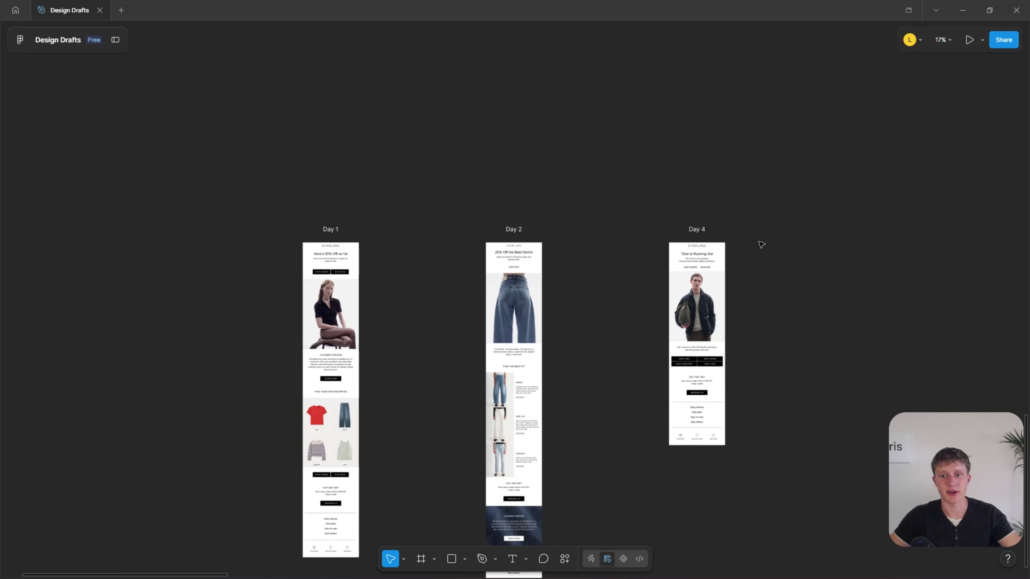
left_click_drag(801, 285, 655, 231)
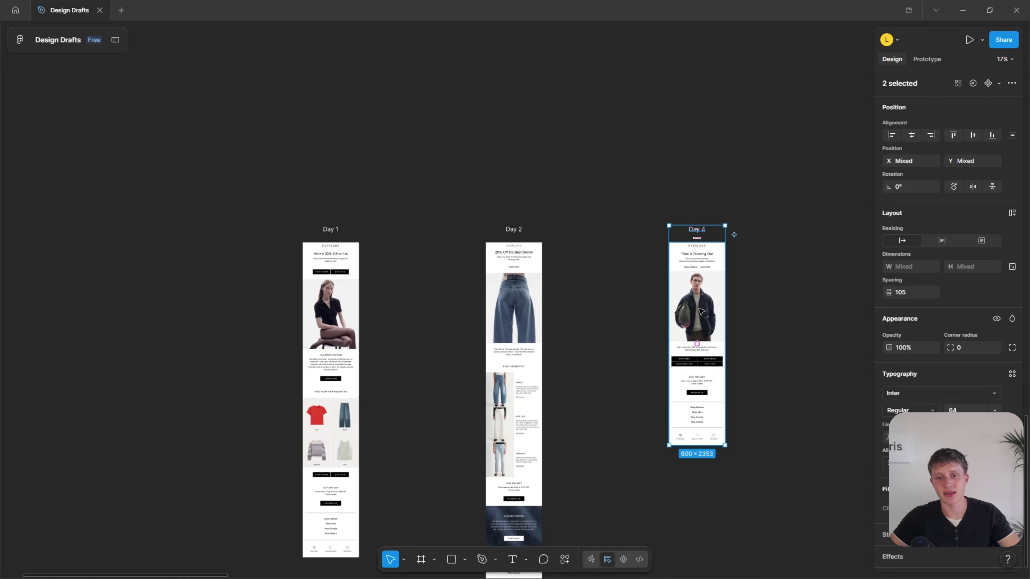
left_click_drag(726, 264, 874, 253)
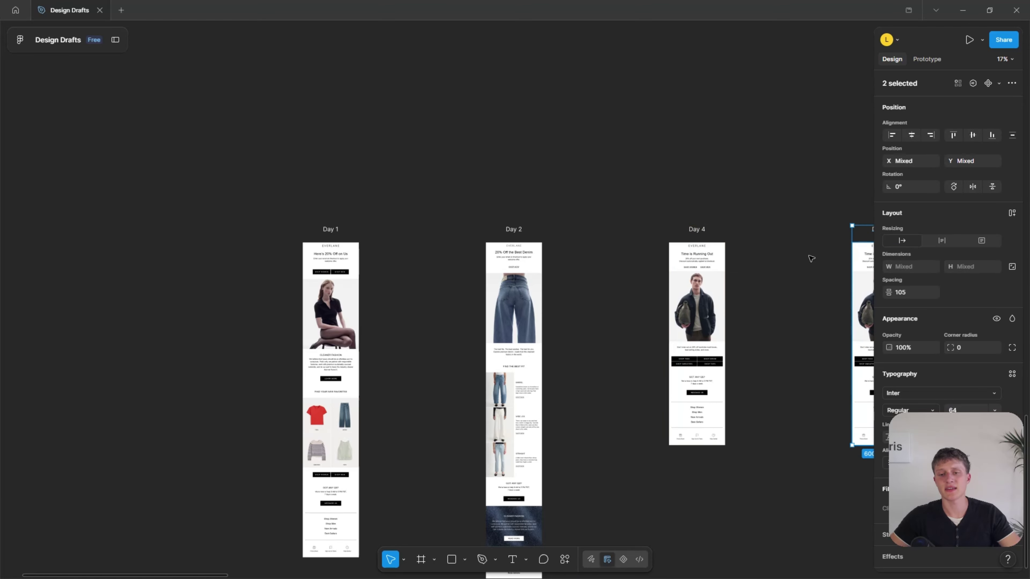
left_click(759, 258)
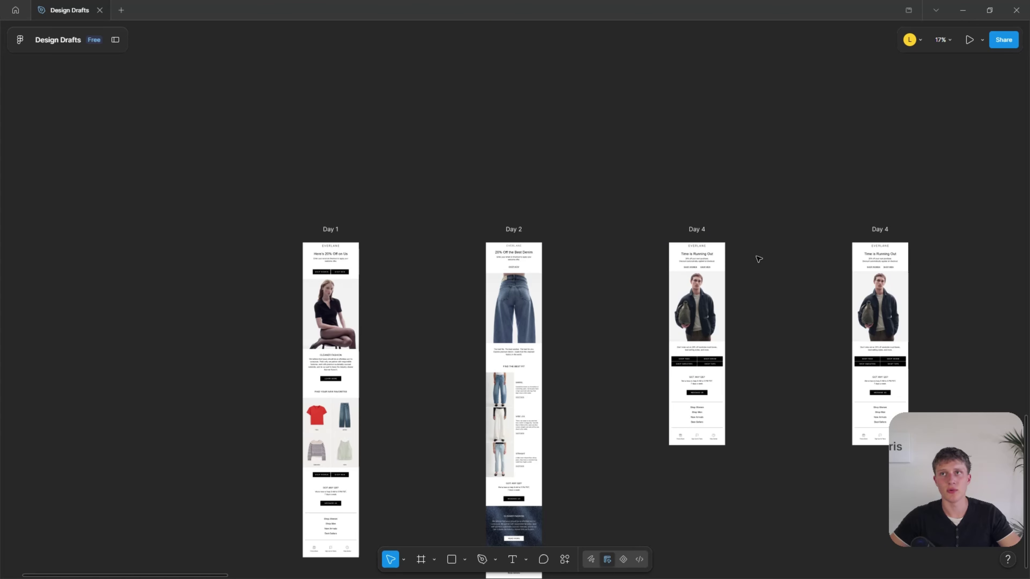
- Survey the whole email sequence side by side and focus on the Day 4 email and its duplicate
scroll(759, 259, "down", 2)
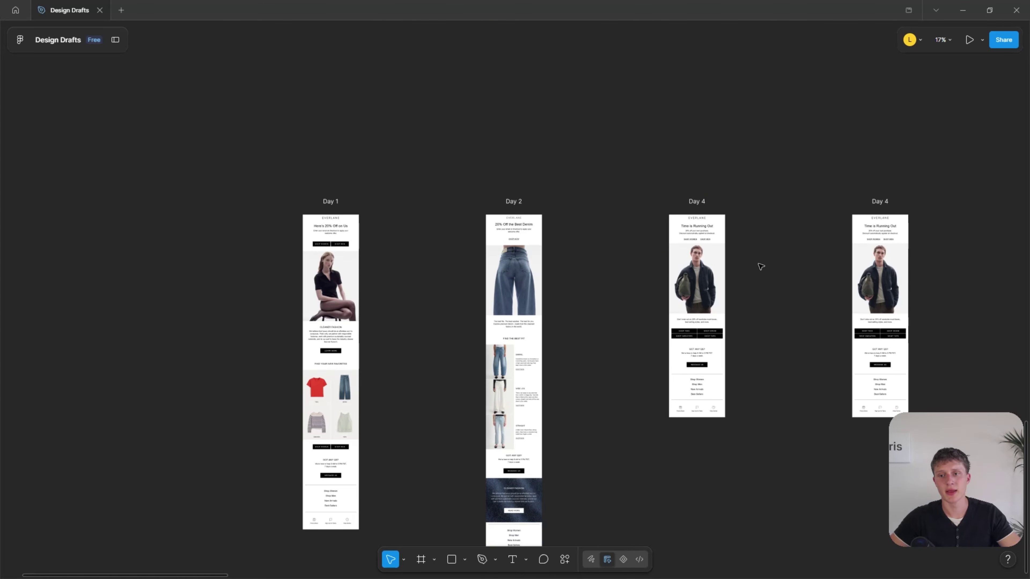
left_click_drag(761, 262, 681, 265)
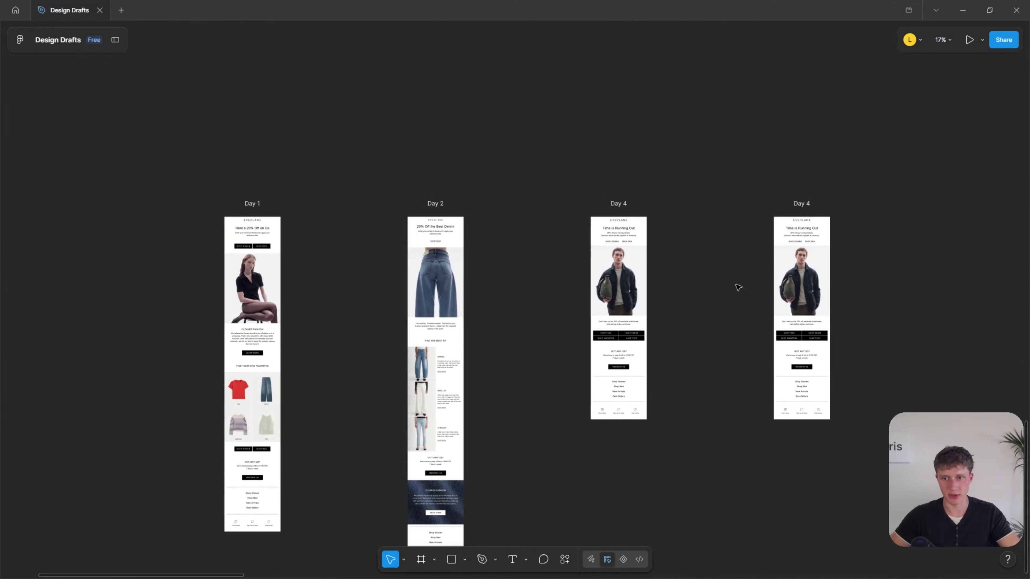
left_click_drag(172, 114, 835, 486)
left_click(783, 483)
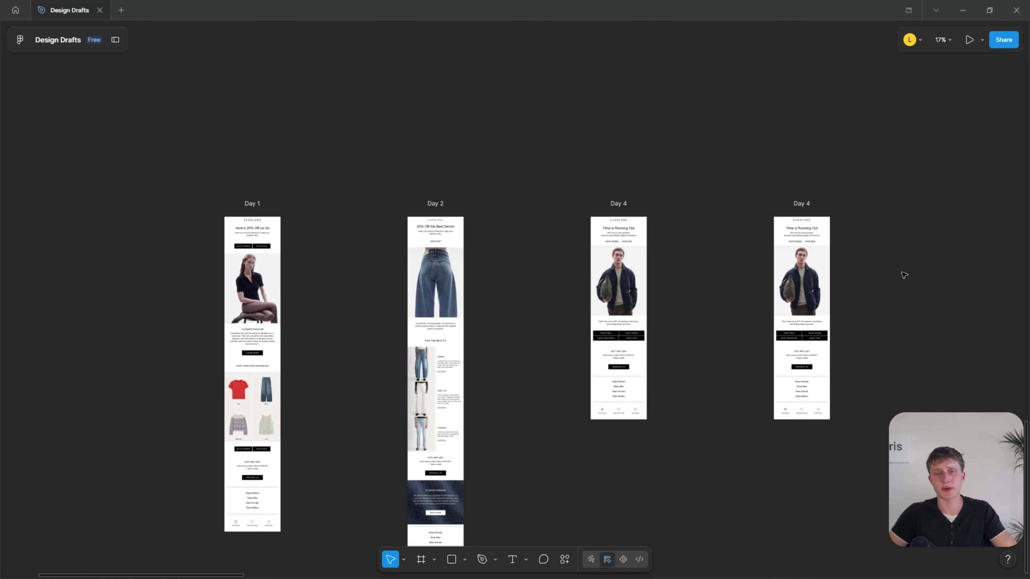
scroll(880, 293, "up", 4)
scroll(835, 336, "down", 3)
scroll(835, 337, "up", 1)
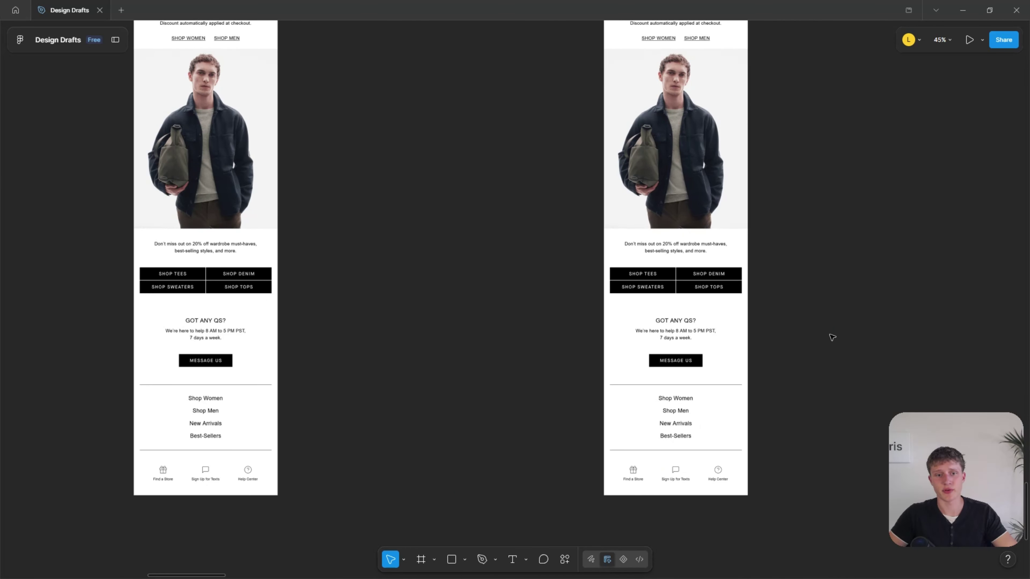
scroll(750, 331, "up", 4)
scroll(750, 331, "right", 1)
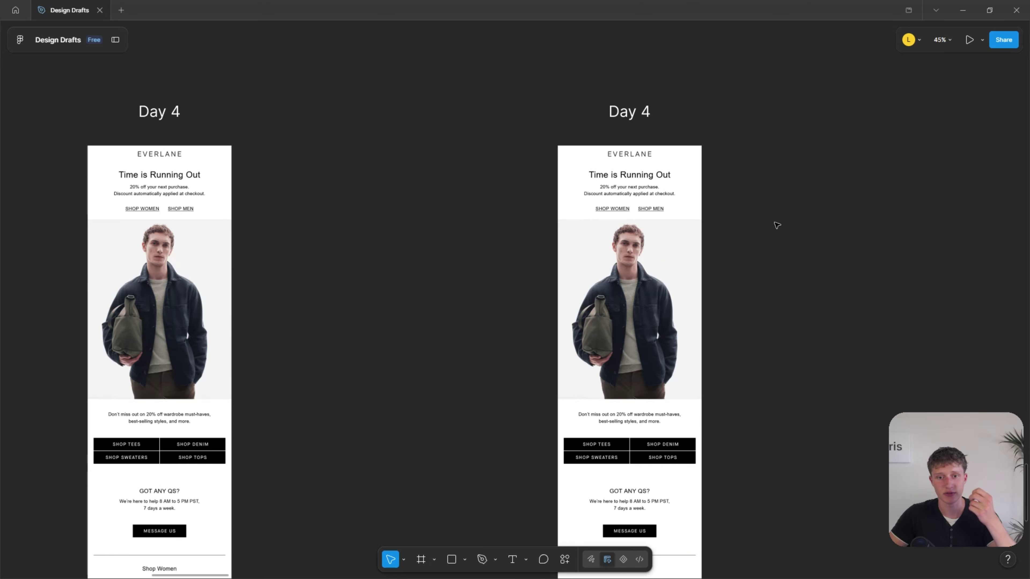
- Examine the duplicated Day 4 email from header to footer links alongside the original
left_click_drag(777, 226, 581, 330)
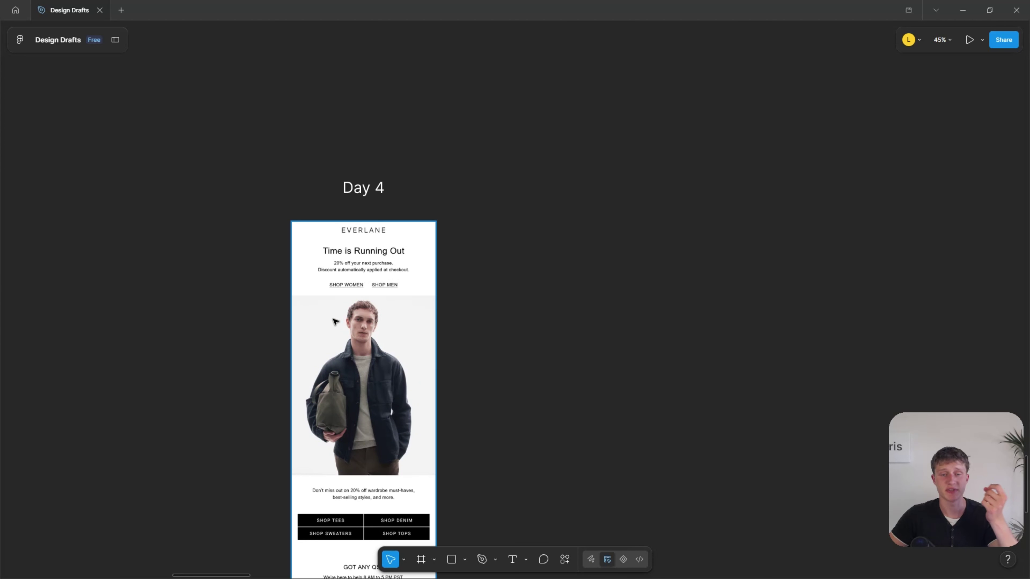
left_click_drag(506, 313, 625, 302)
scroll(639, 317, "down", 3)
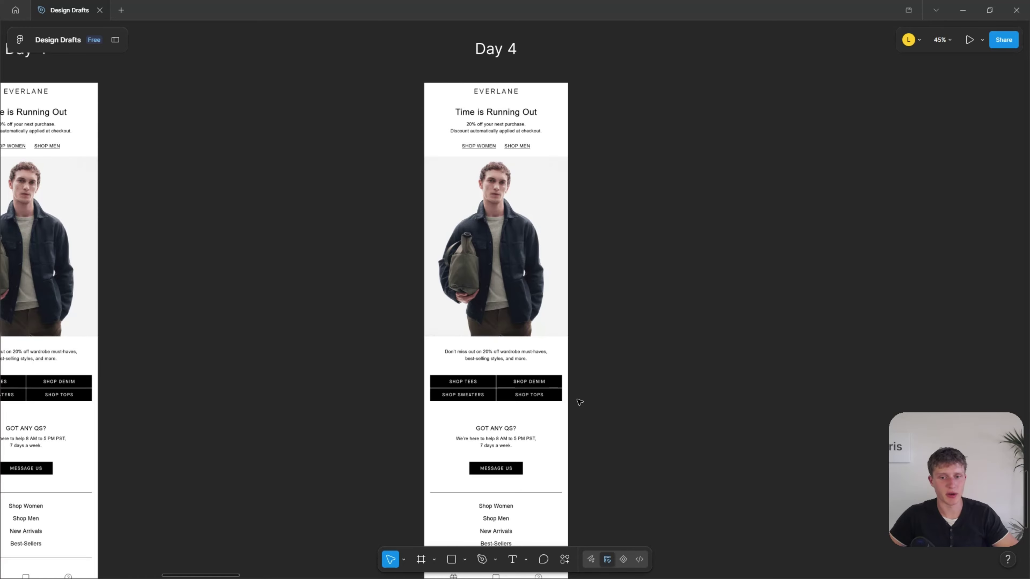
scroll(581, 405, "down", 4)
scroll(600, 410, "up", 6)
scroll(600, 409, "left", 8)
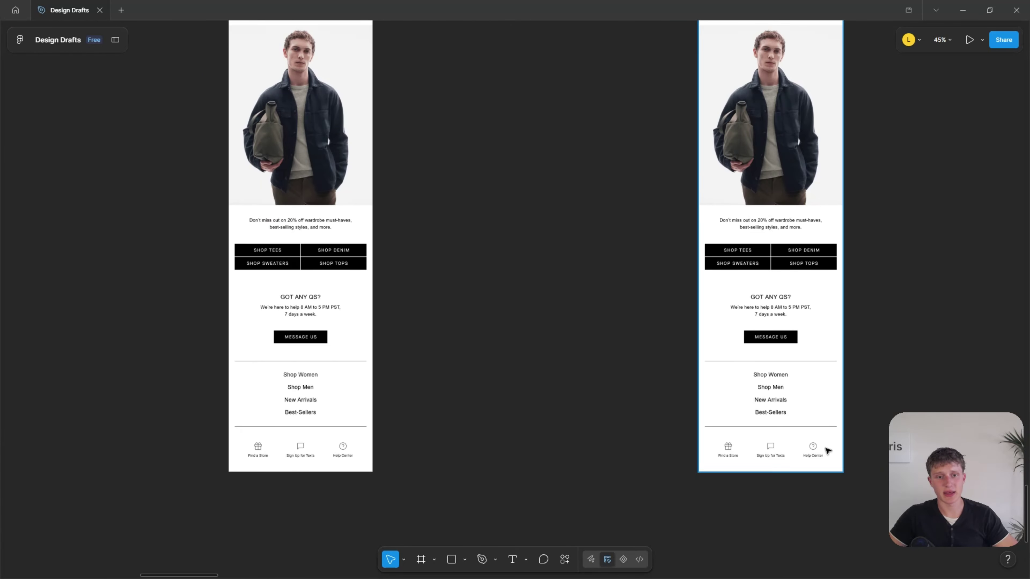
scroll(547, 476, "right", 10)
scroll(548, 477, "up", 1)
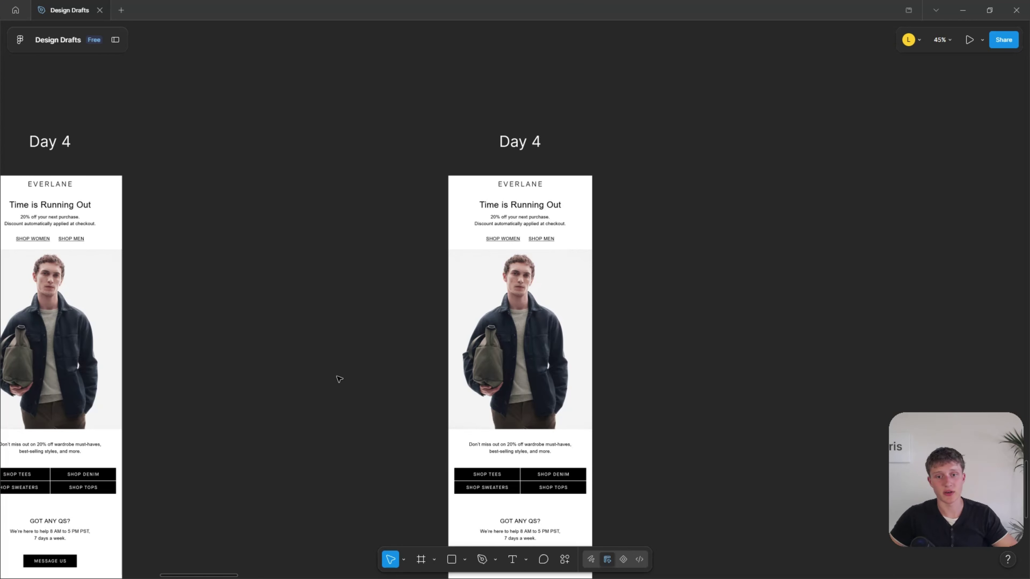
- Revisit the Day 1 and Day 2 emails, then review the two Day 4 emails once more
left_click_drag(260, 303, 864, 287)
left_click_drag(314, 269, 294, 301)
scroll(548, 276, "down", 2)
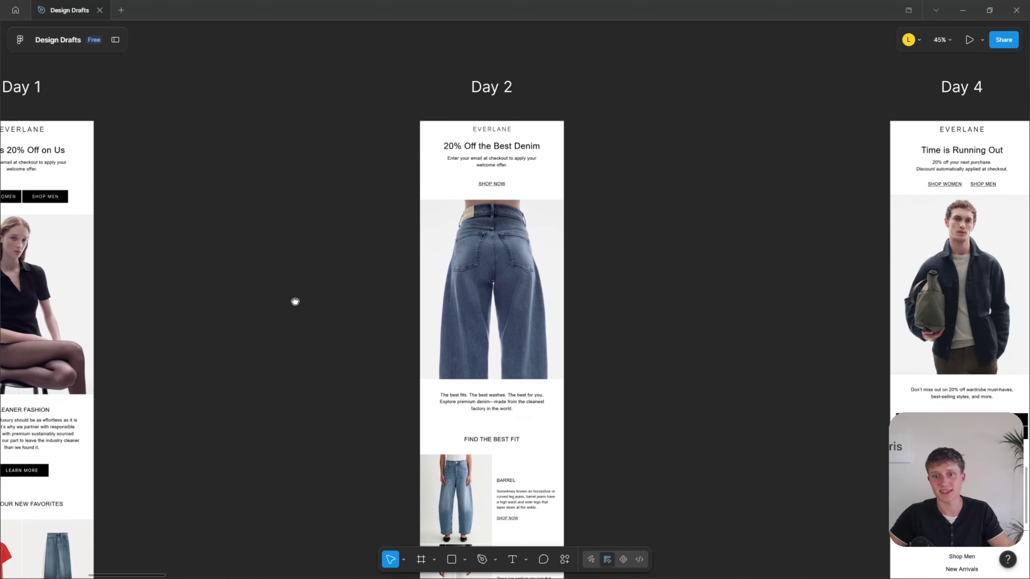
left_click_drag(726, 276, 266, 256)
left_click_drag(832, 248, 469, 254)
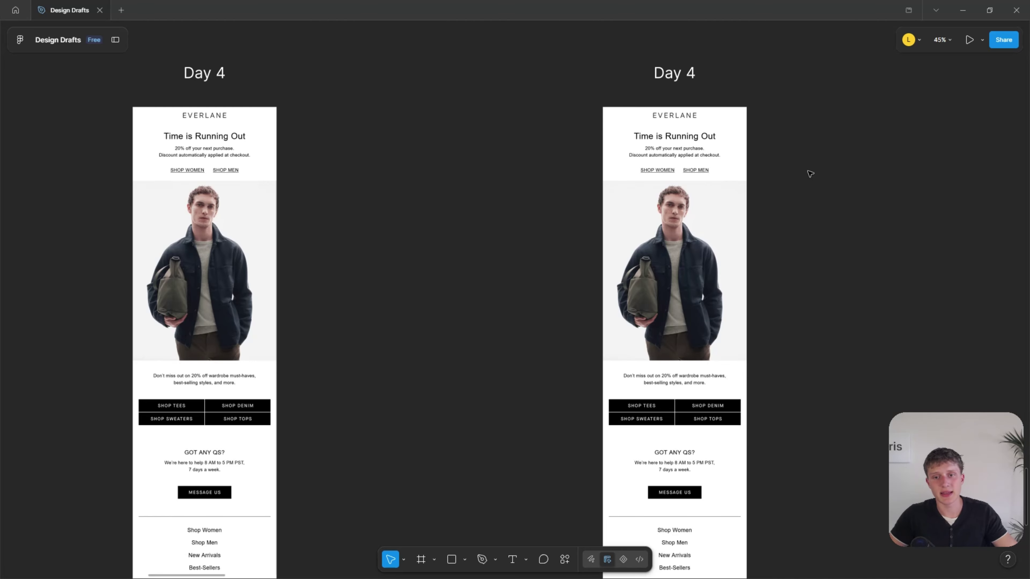
scroll(843, 186, "down", 5)
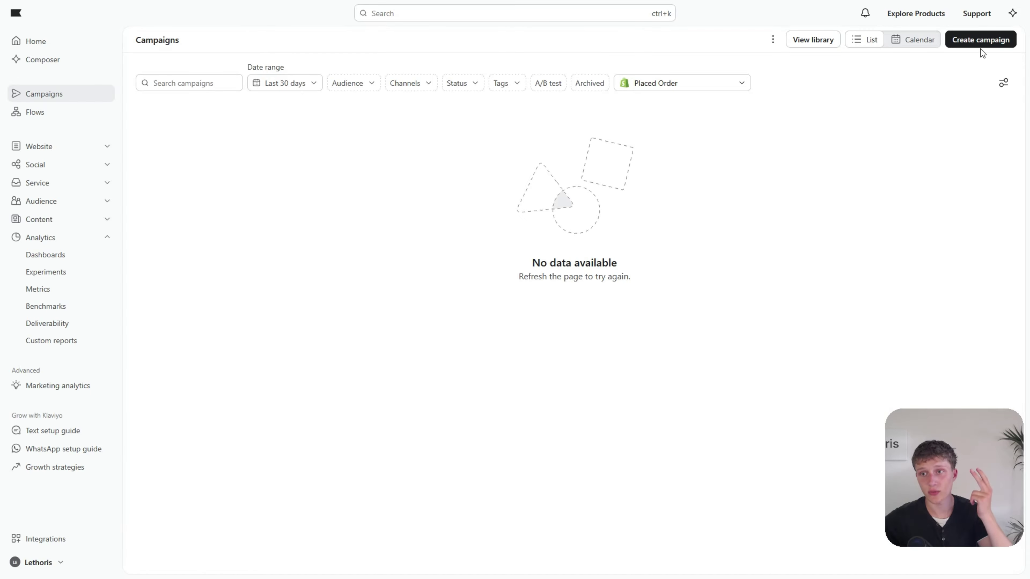
- Start a new flow from scratch and name it "Welcome flow"
left_click(983, 41)
left_click(602, 134)
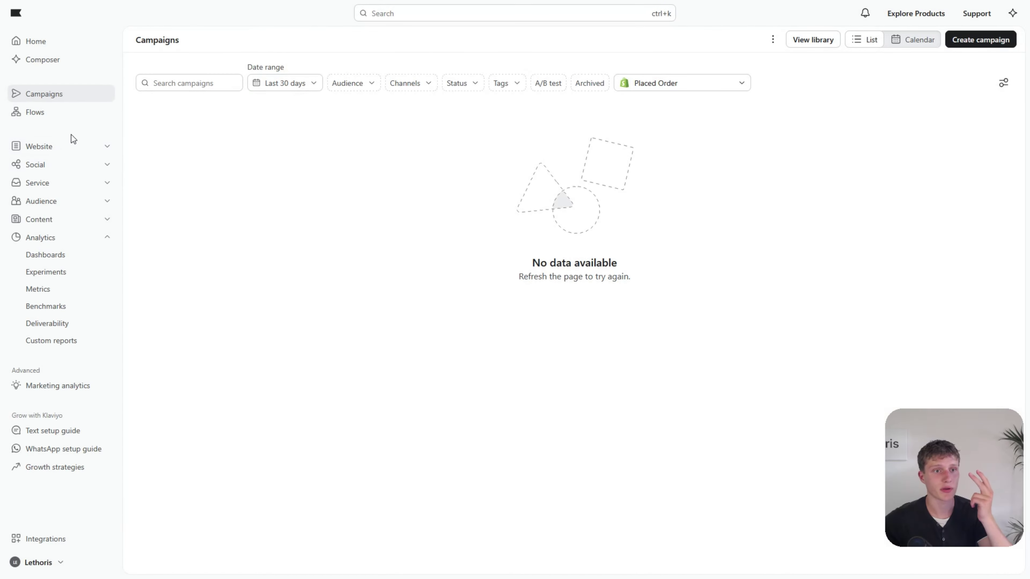
left_click(36, 113)
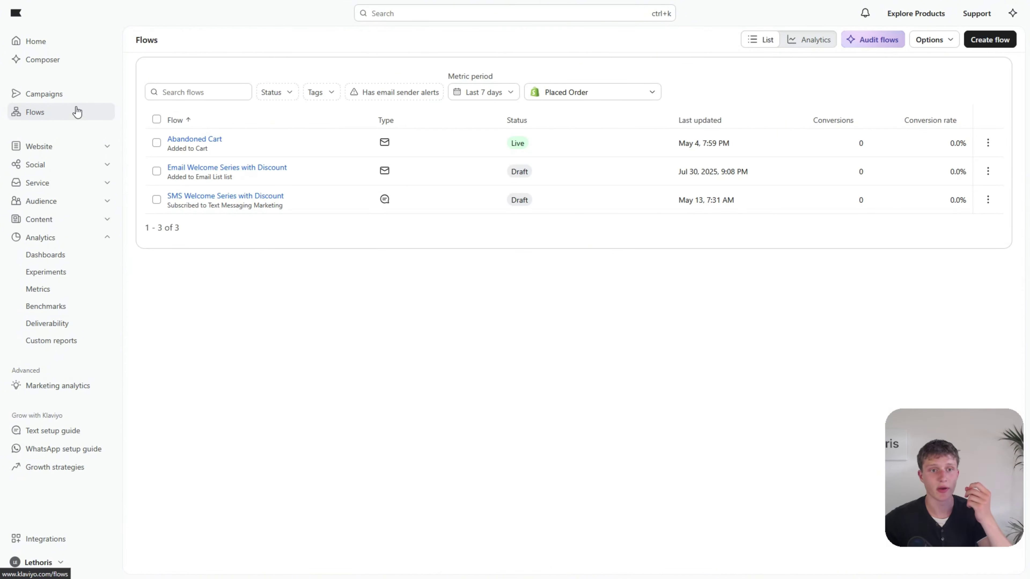
left_click(992, 40)
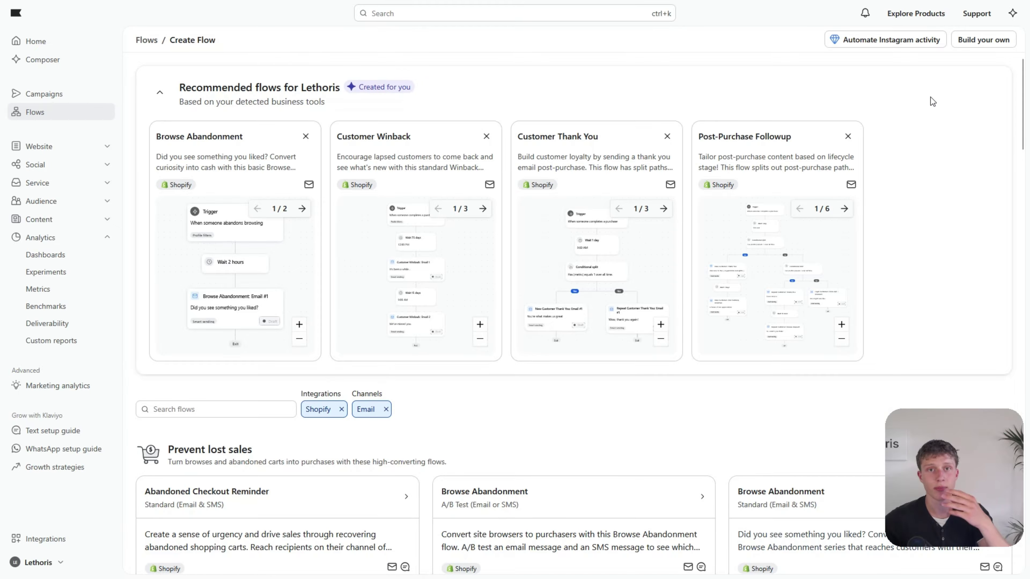
left_click(996, 45)
left_click(413, 267)
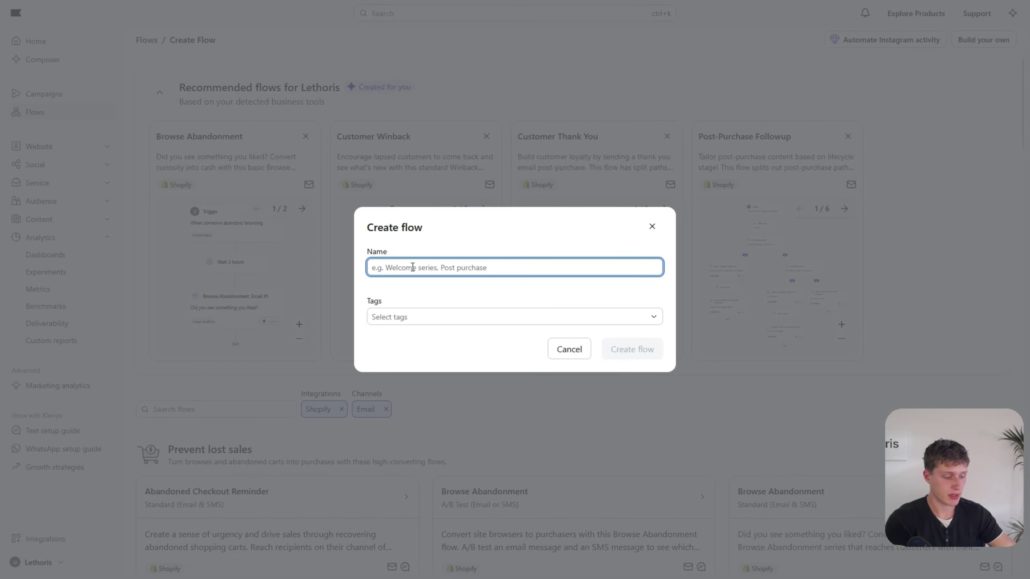
type("Welcome flow")
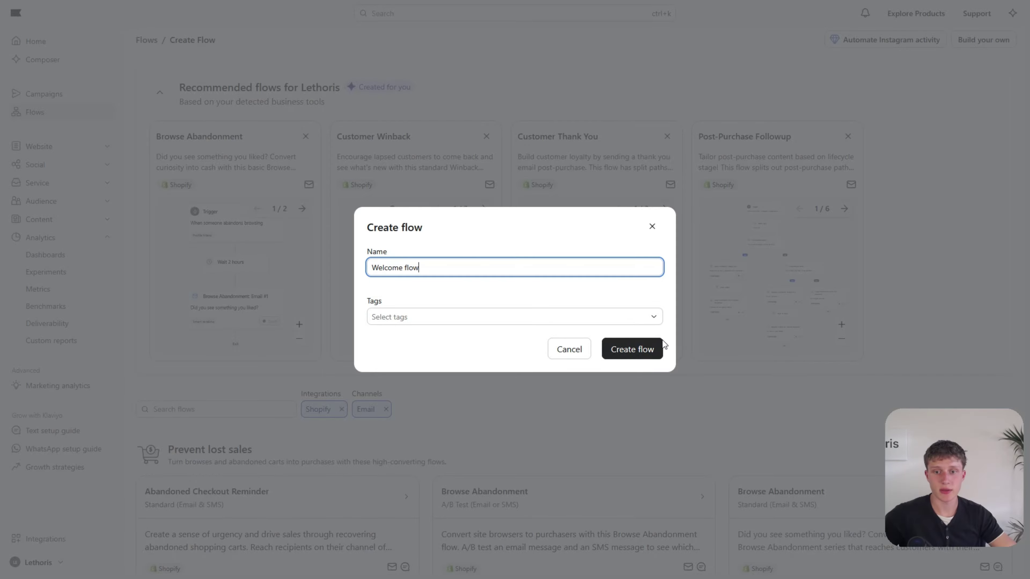
key("Return")
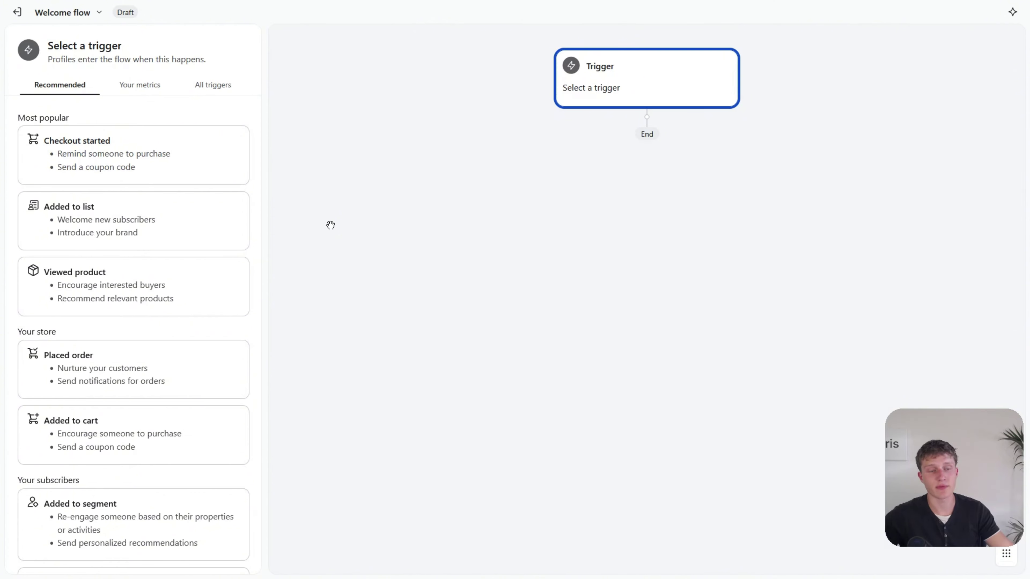
- Set the flow to trigger when someone is added to the Email List, keeping the No re-entry criterion
left_click(90, 219)
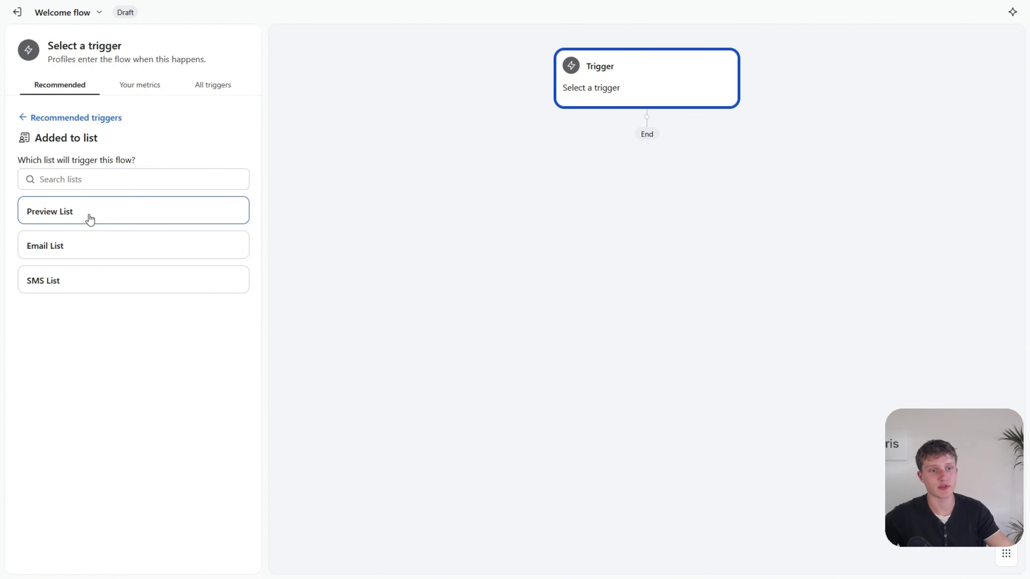
left_click(94, 251)
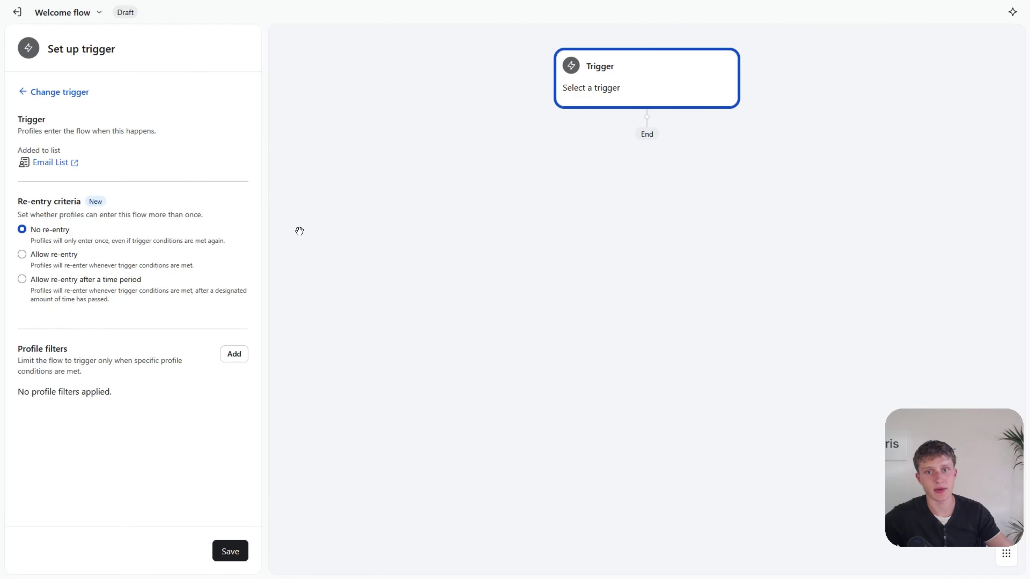
left_click_drag(111, 164, 5, 136)
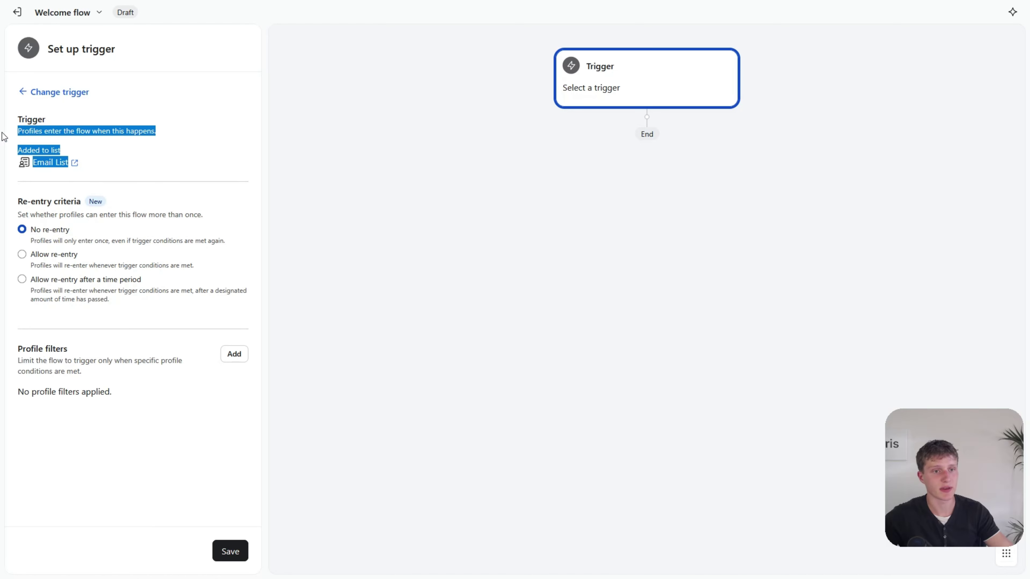
left_click(159, 160)
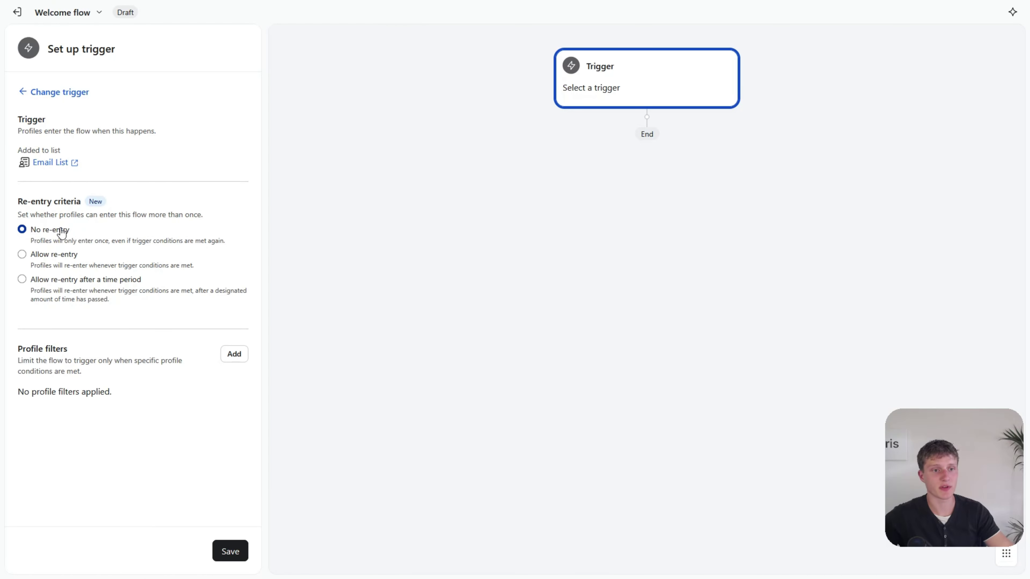
left_click_drag(18, 202, 85, 239)
left_click(103, 210)
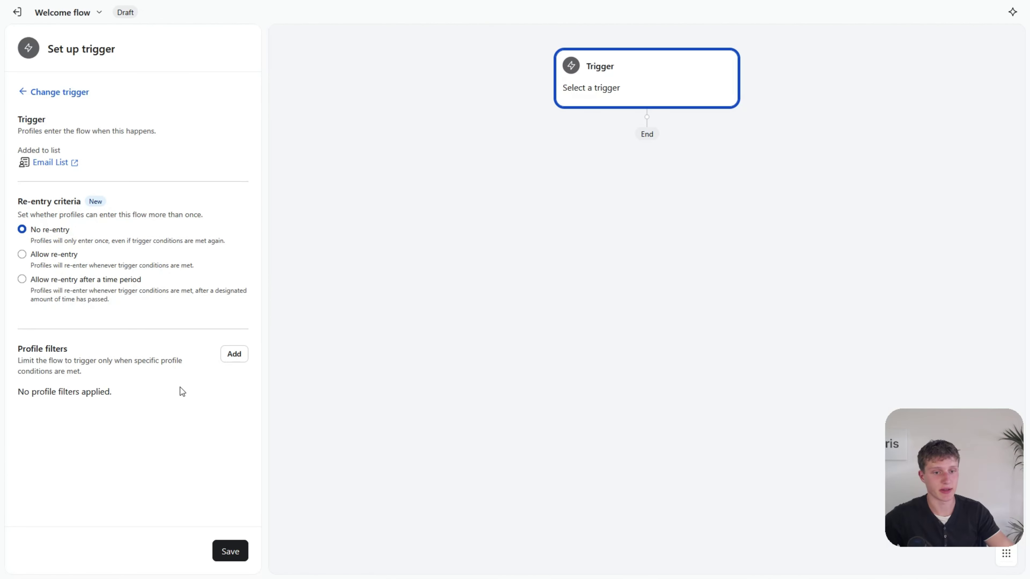
- Add a profile filter requiring that the person has Placed Order zero times since starting this flow
left_click(235, 357)
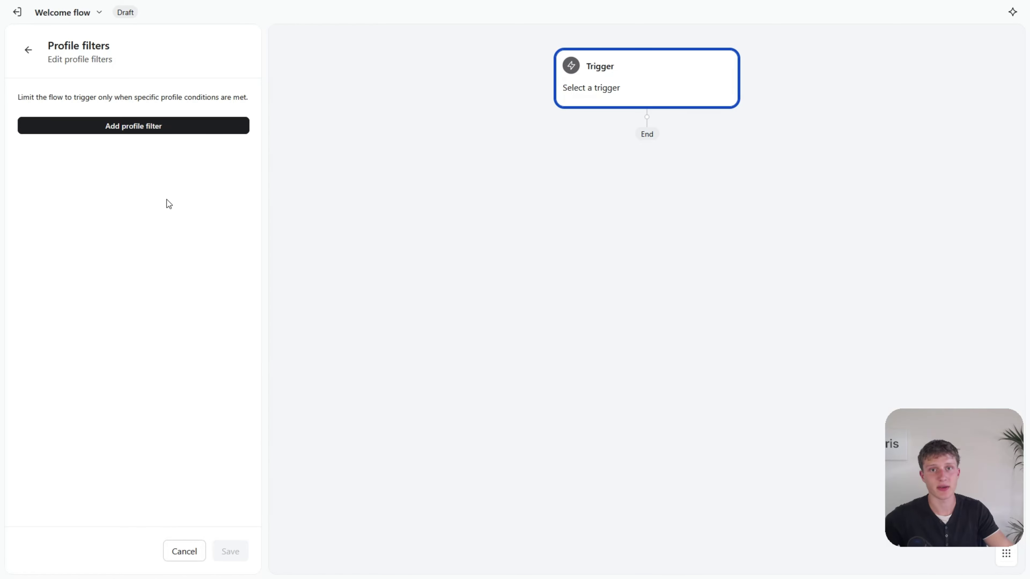
left_click(135, 129)
left_click(107, 132)
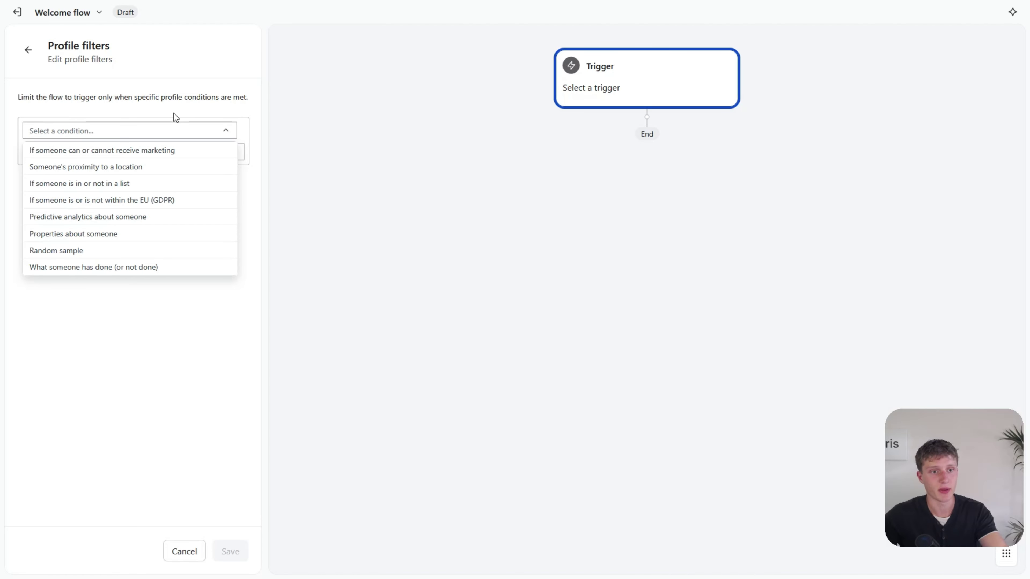
left_click(93, 270)
left_click(105, 152)
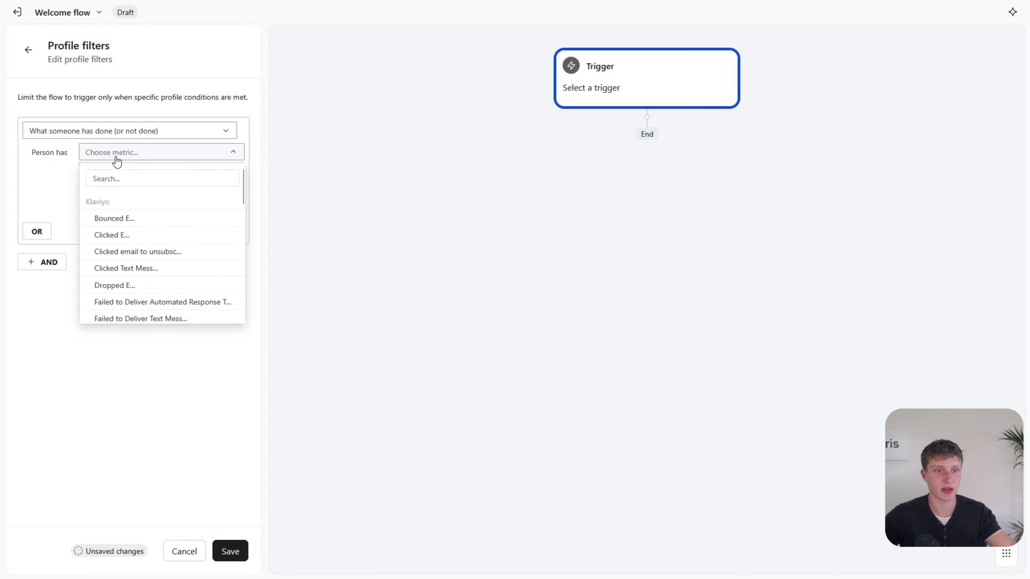
type("placed")
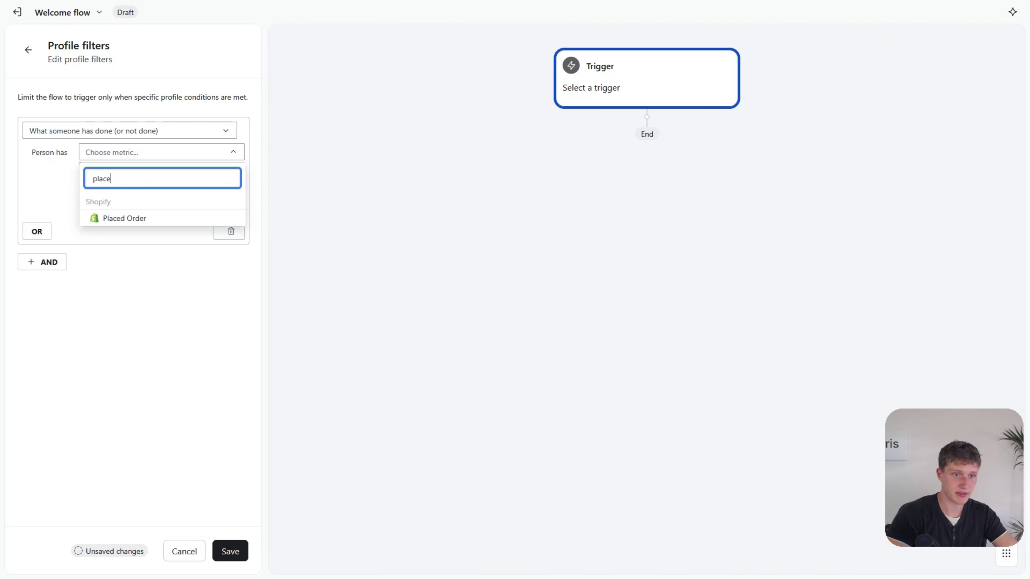
left_click(133, 221)
left_click(127, 211)
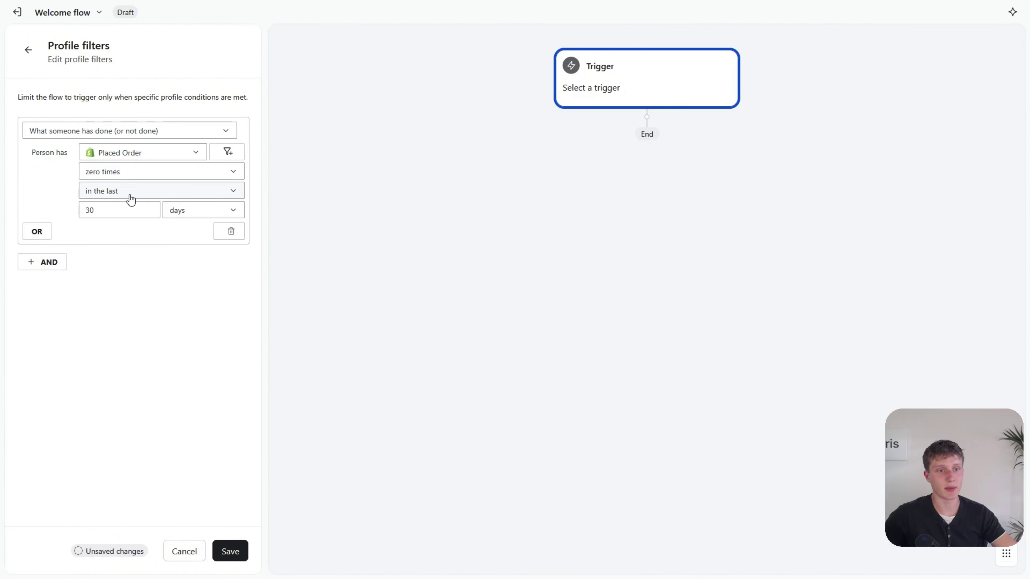
left_click(124, 196)
left_click(118, 310)
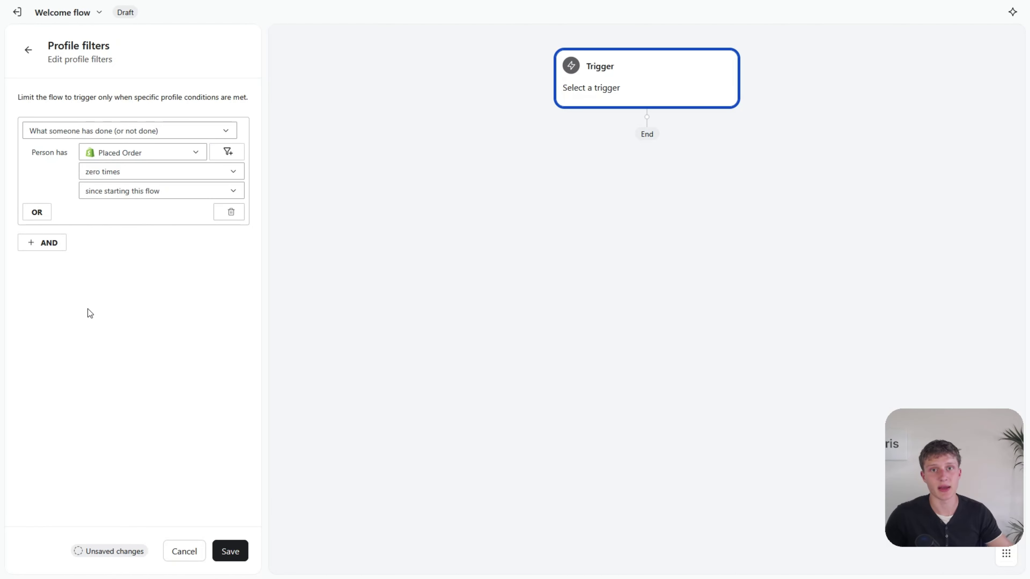
- Add a second profile filter joined with AND, requiring Checkout Started zero times since starting this flow
left_click(42, 243)
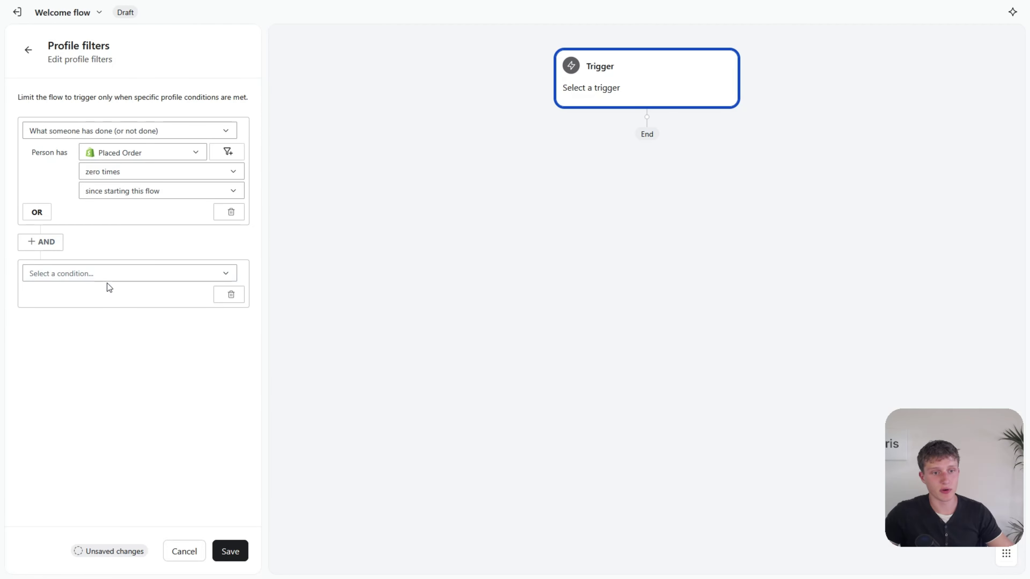
left_click(101, 277)
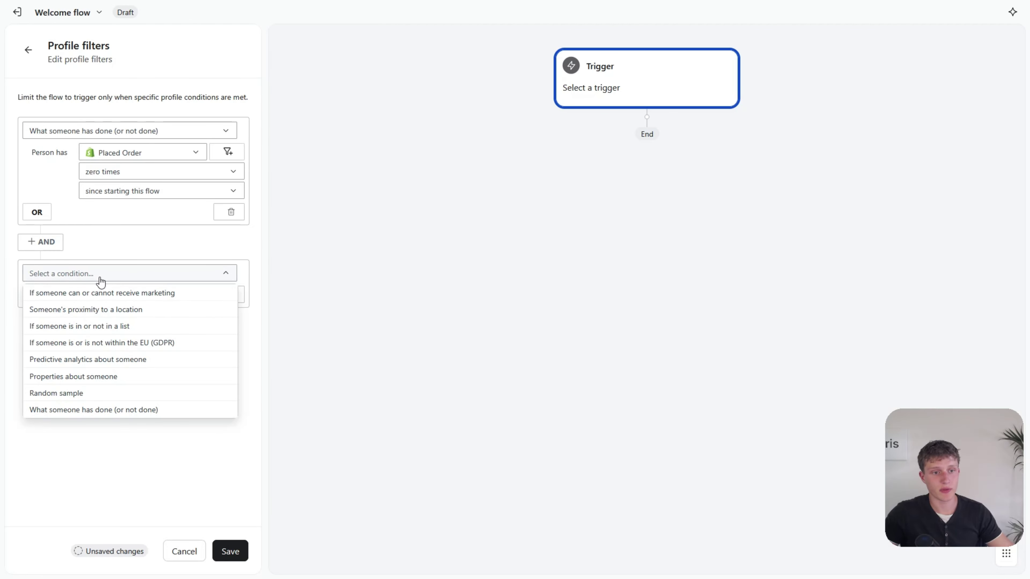
left_click(89, 411)
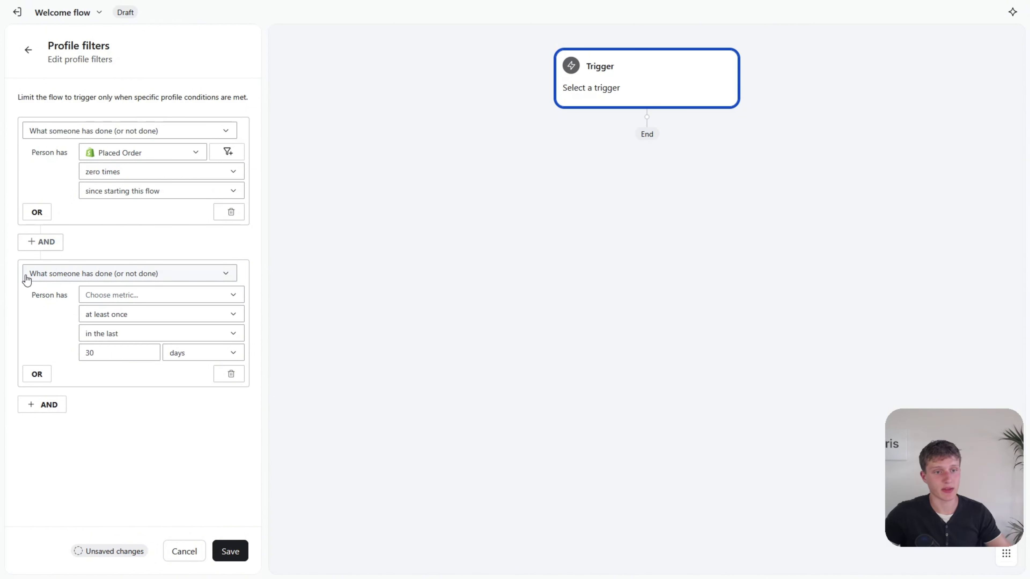
left_click(103, 298)
left_click(117, 325)
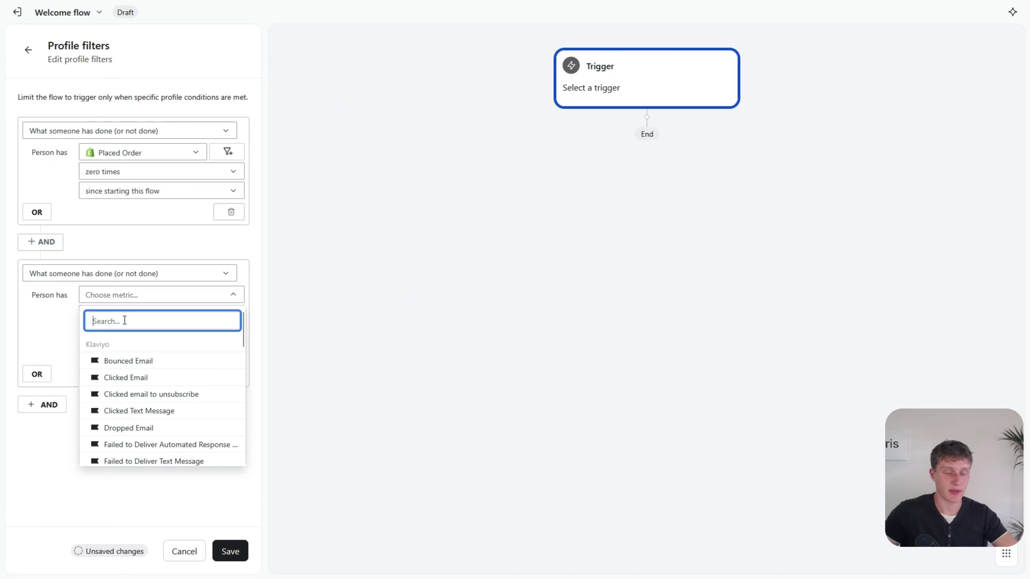
type("check")
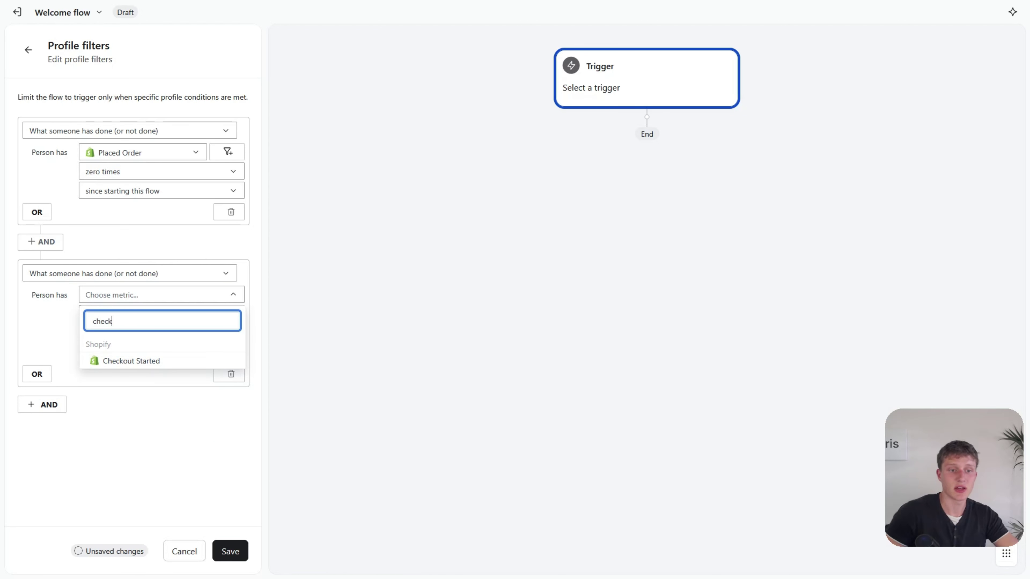
left_click(167, 363)
left_click(154, 338)
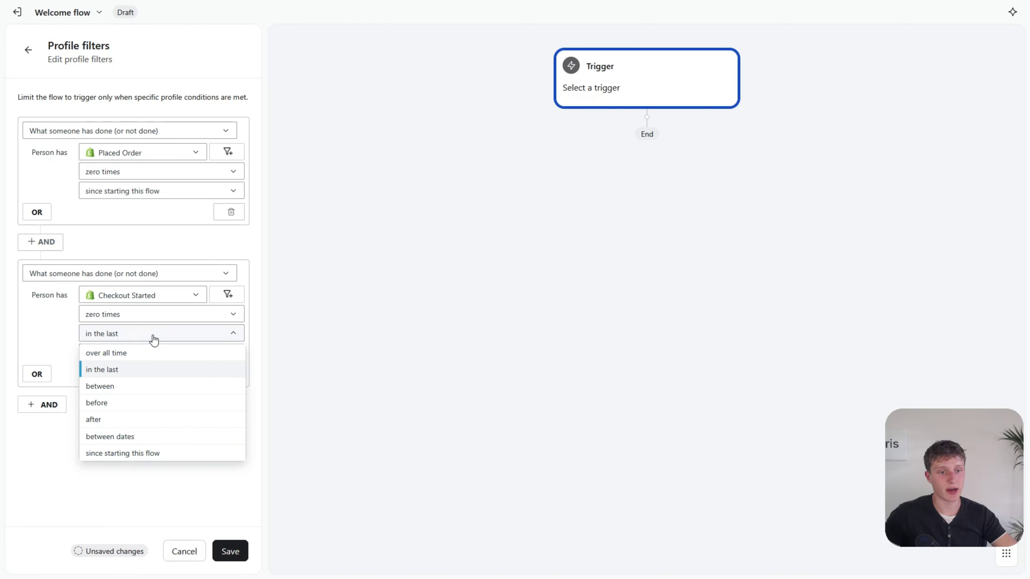
left_click(126, 453)
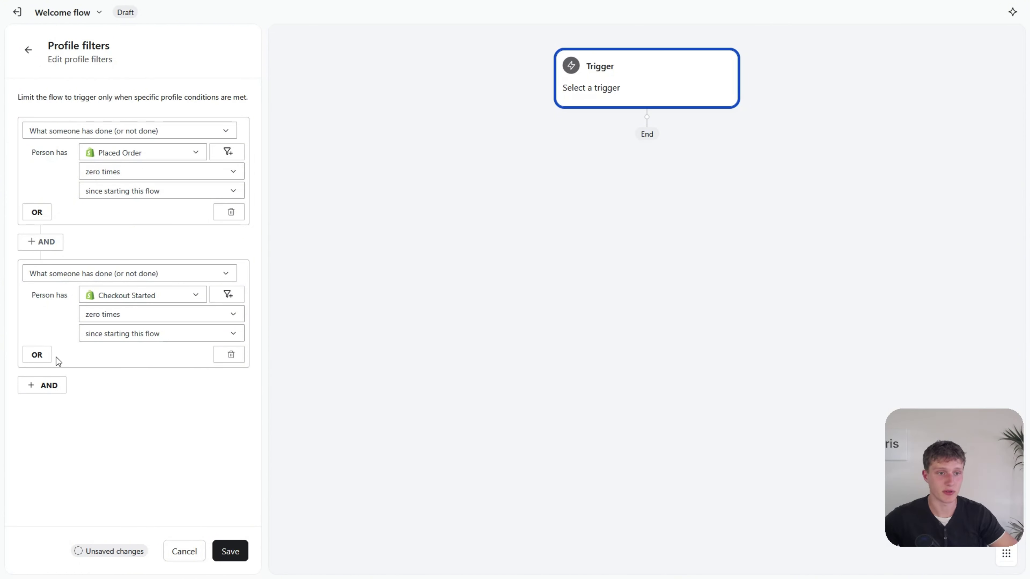
- Try Added to Cart as the second filter's metric and switch it back to Checkout Started
left_click(124, 300)
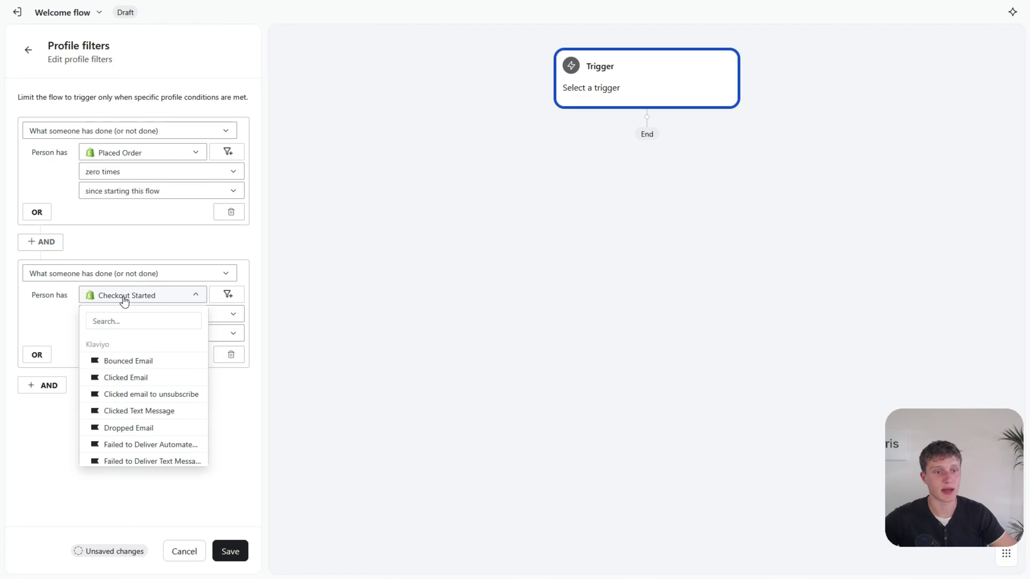
type("added")
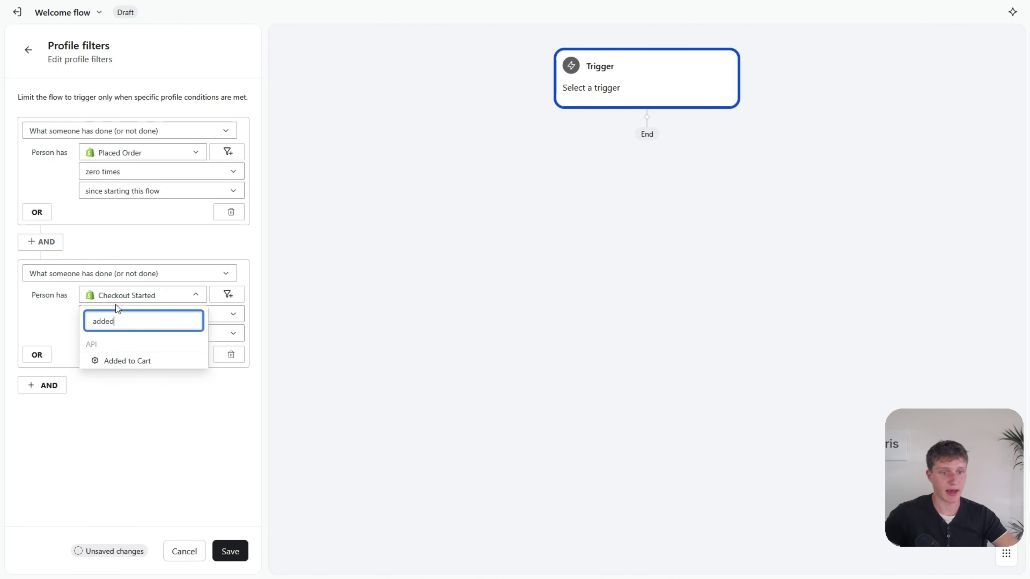
left_click(127, 361)
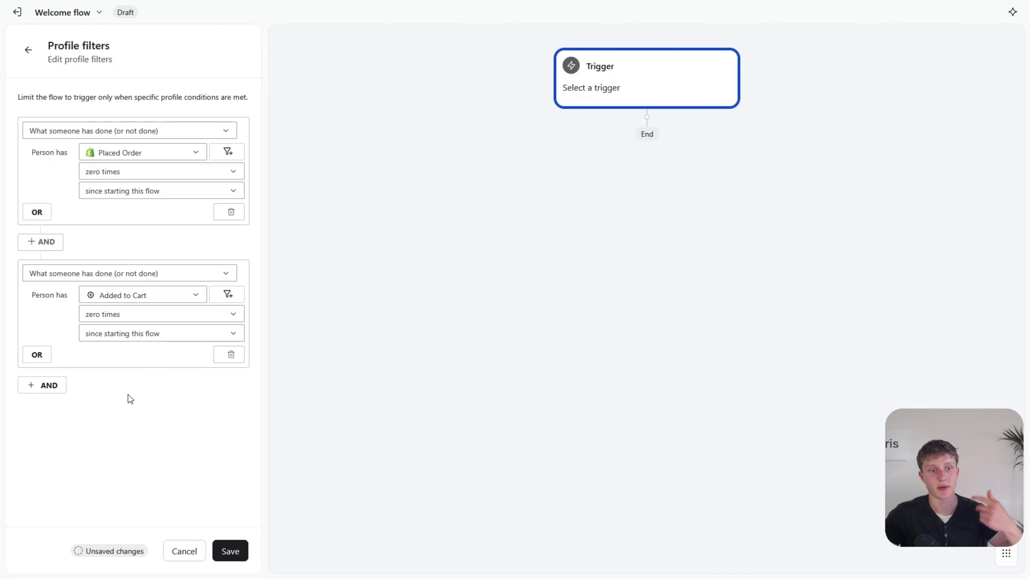
left_click(138, 297)
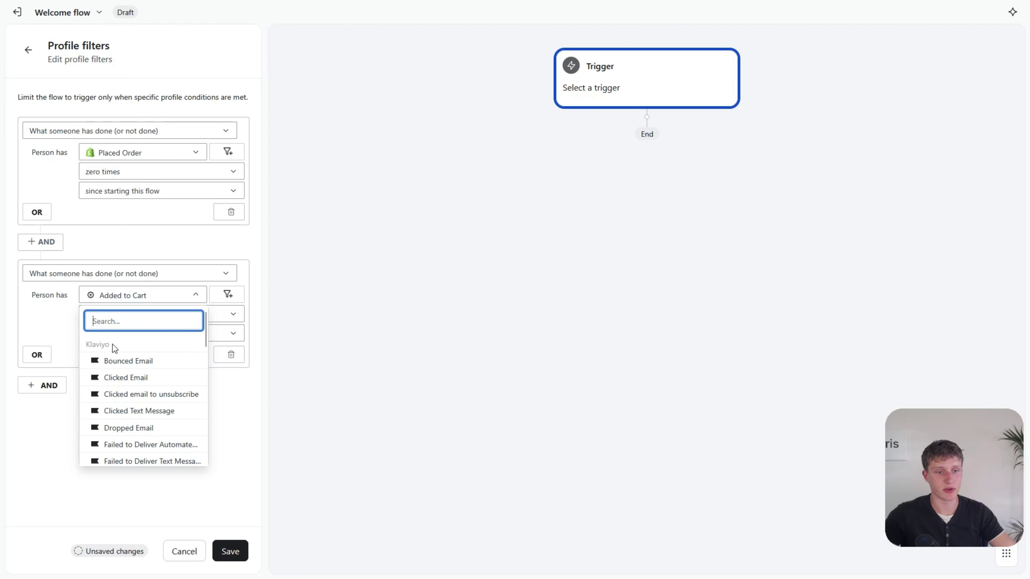
left_click(50, 425)
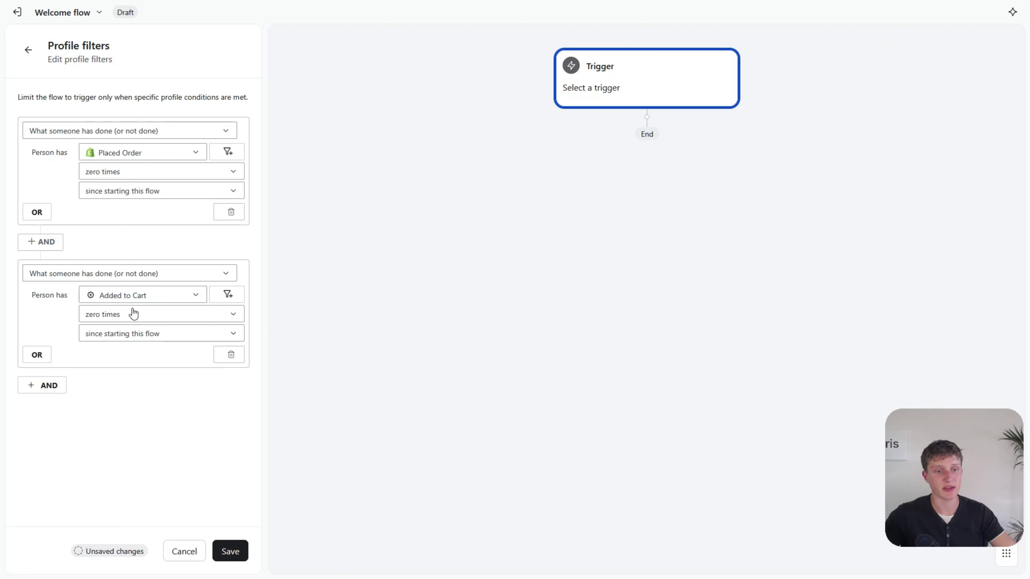
left_click(115, 301)
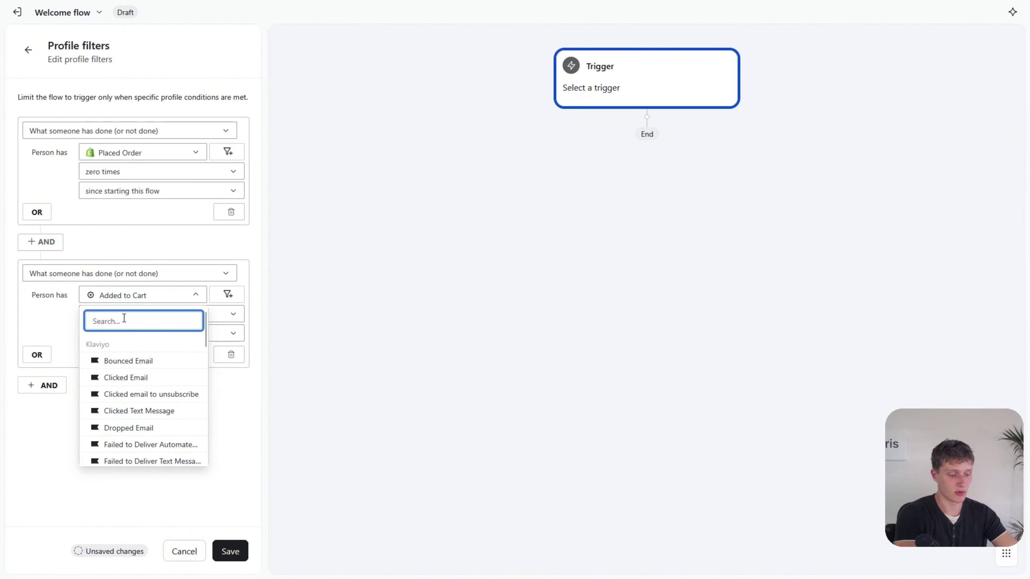
type("check")
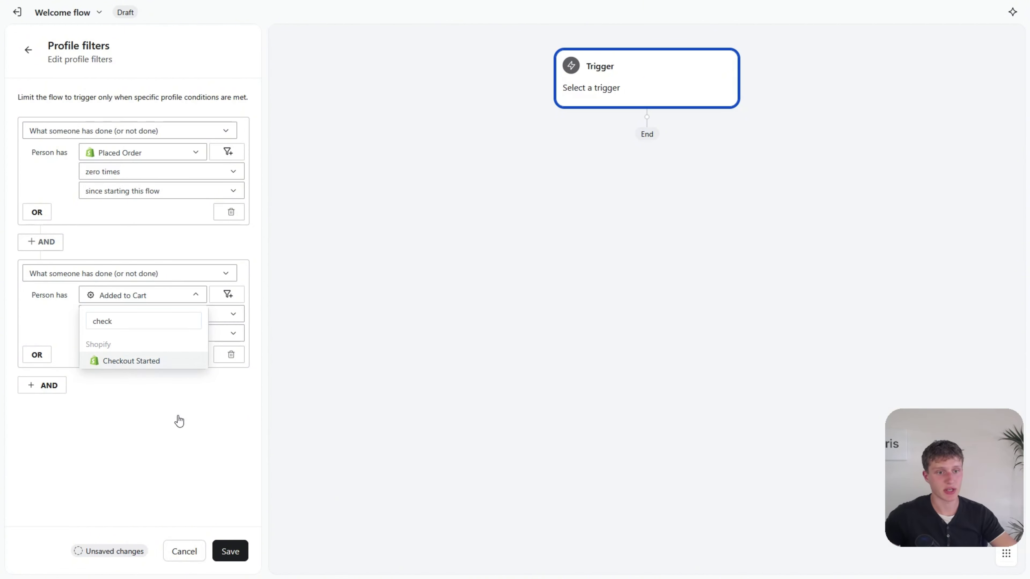
key("Return")
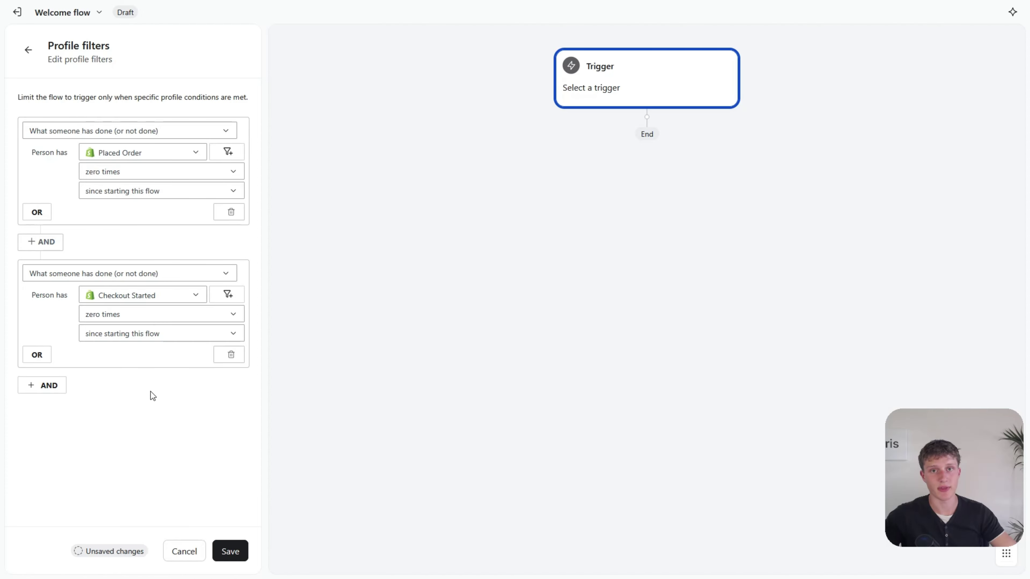
- Save the profile filters and the Email List trigger setup for the flow
left_click(230, 551)
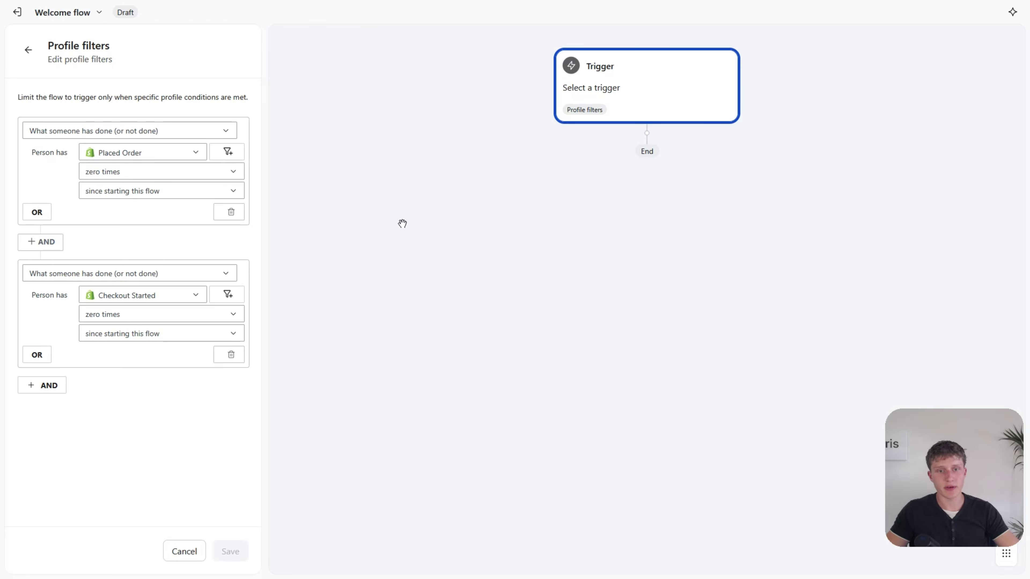
left_click(228, 552)
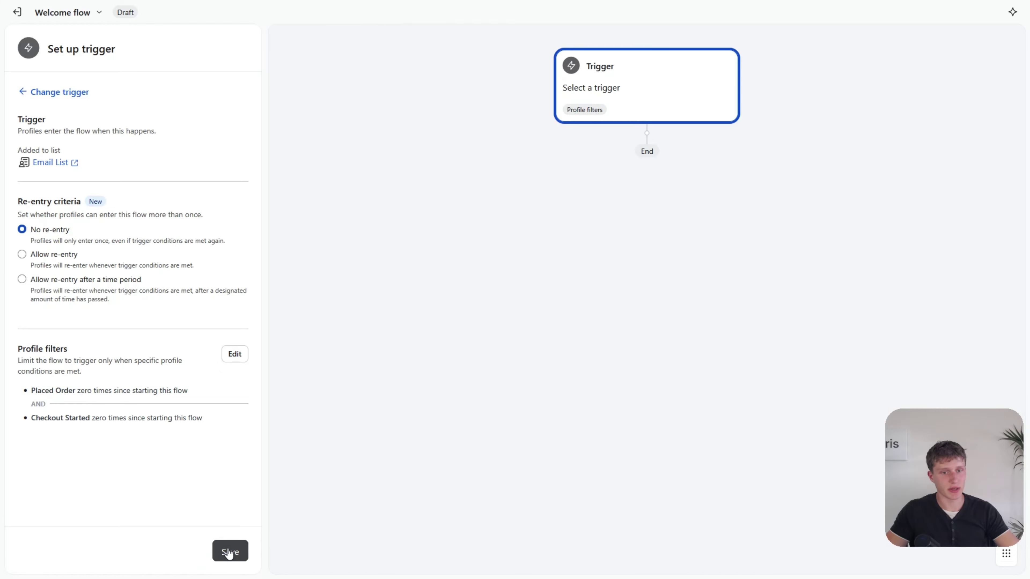
left_click(640, 360)
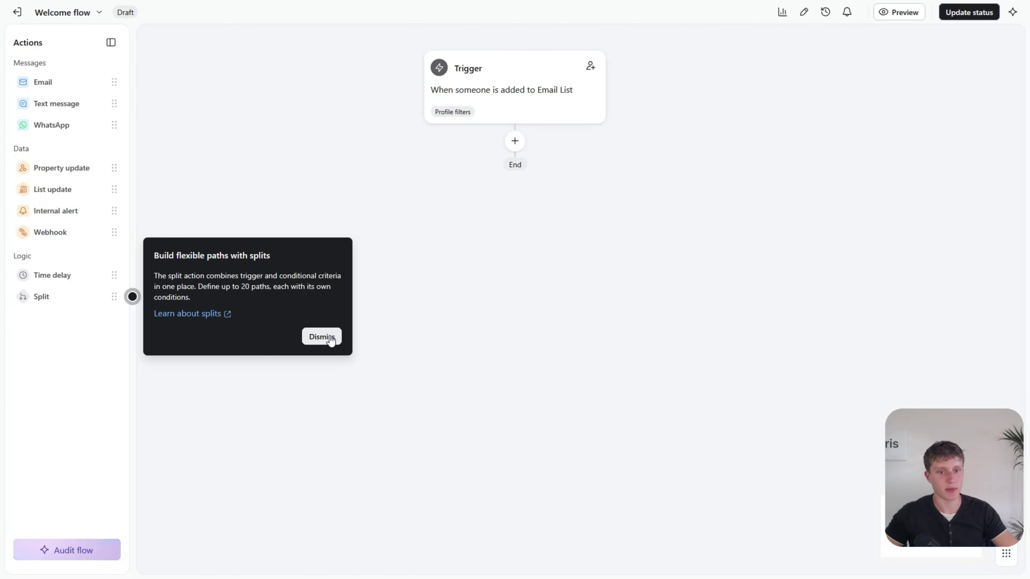
- Dismiss the splits tip and add three emails in sequence below the trigger
left_click(322, 337)
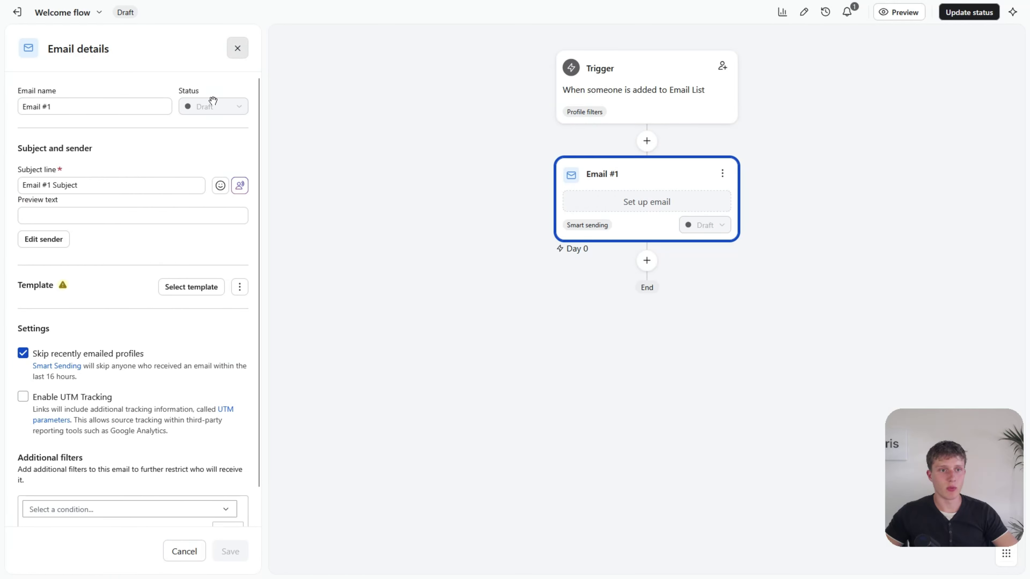
key("Escape")
left_click_drag(63, 77, 468, 259)
left_click_drag(51, 93, 473, 301)
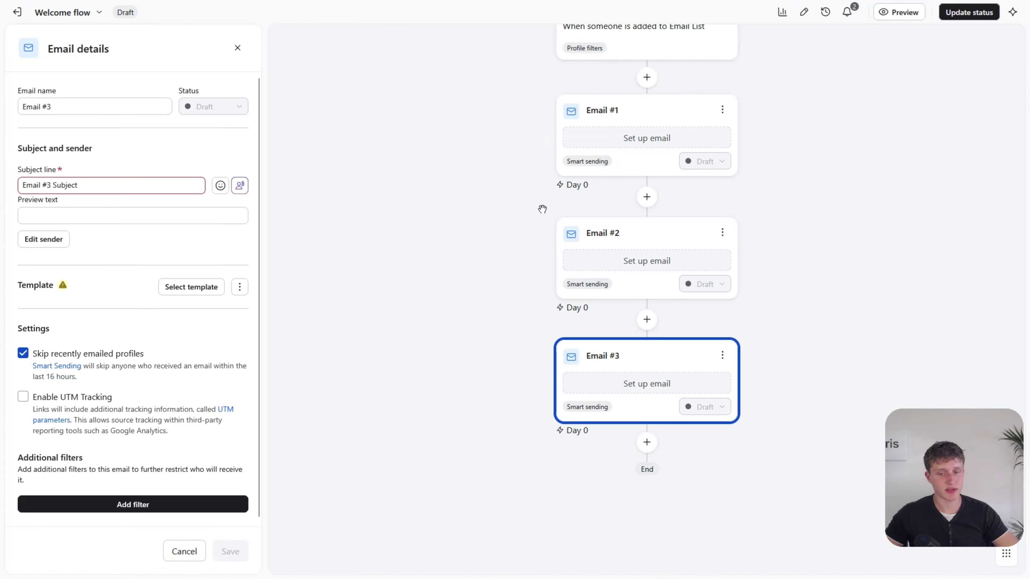
left_click(237, 48)
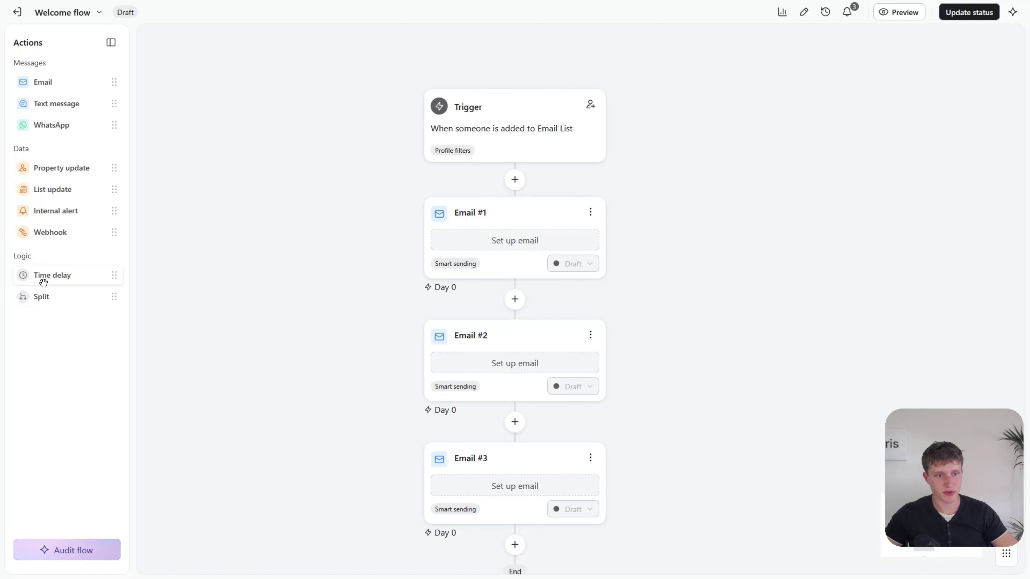
- Insert one time delay between Email #1 and Email #2 and another between Email #2 and Email #3
left_click_drag(41, 279, 482, 293)
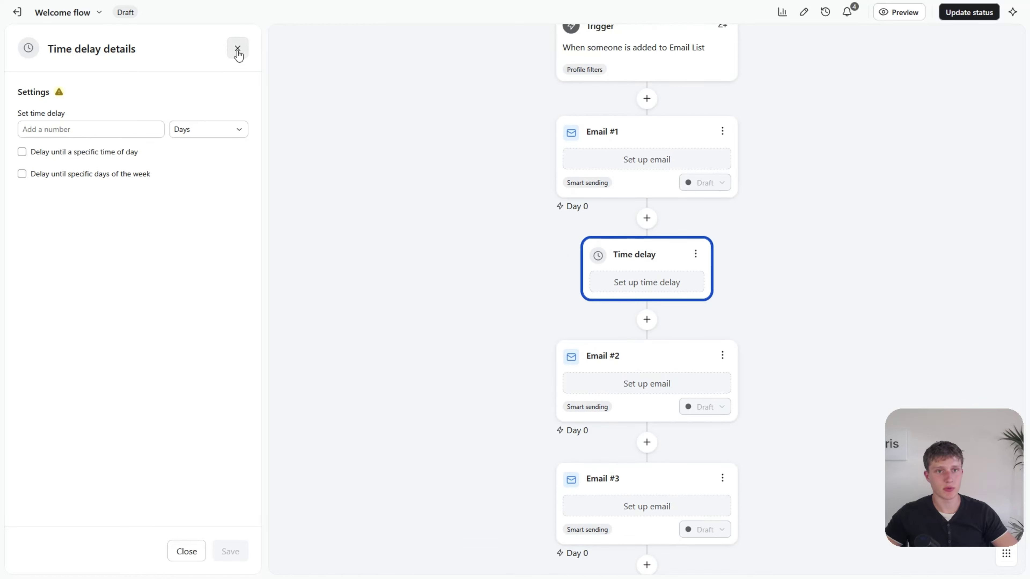
left_click(237, 48)
left_click_drag(46, 278, 507, 406)
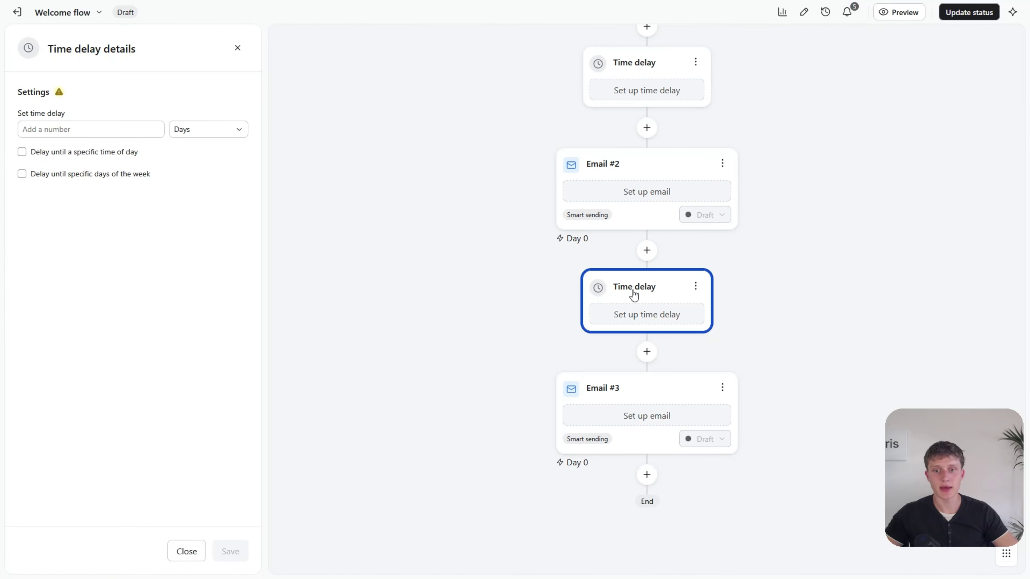
- Set the time delay between Email #1 and Email #2 to 1 day and save it
left_click(150, 126)
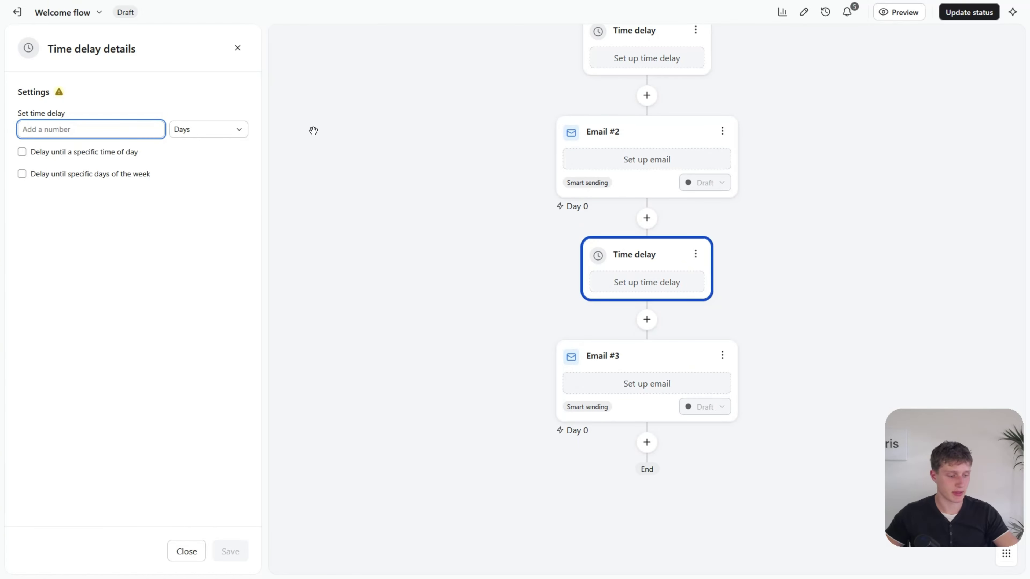
type("1")
scroll(582, 264, "up", 3)
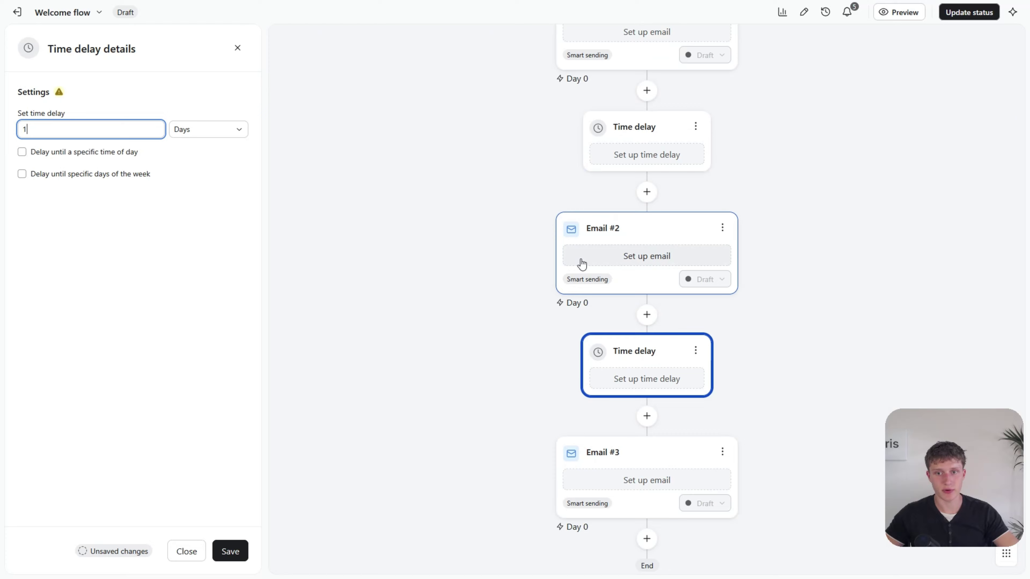
left_click(611, 145)
left_click(61, 130)
type("1")
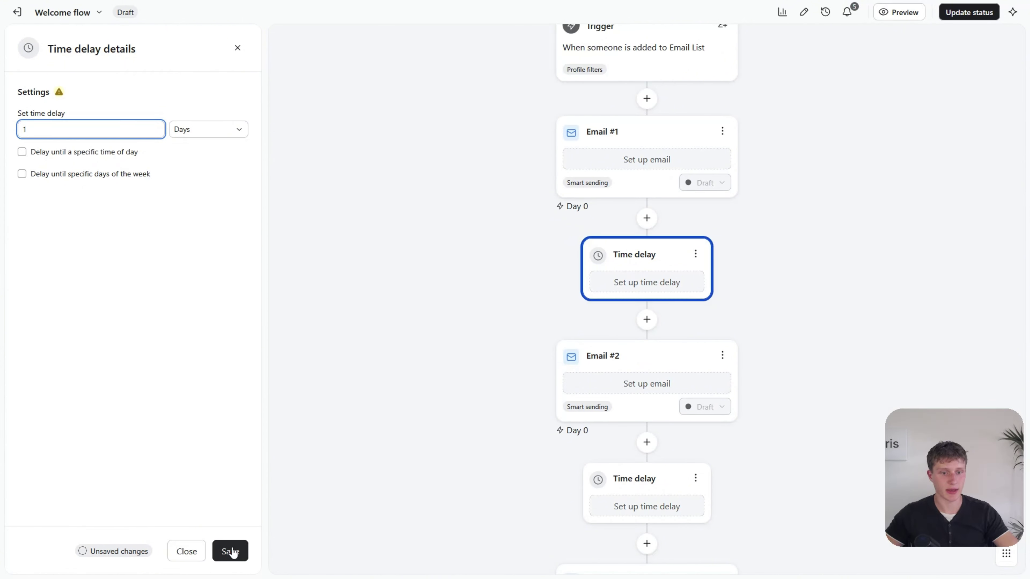
left_click(230, 551)
- Set the time delay between Email #2 and Email #3 to 2 days and save it
left_click(640, 470)
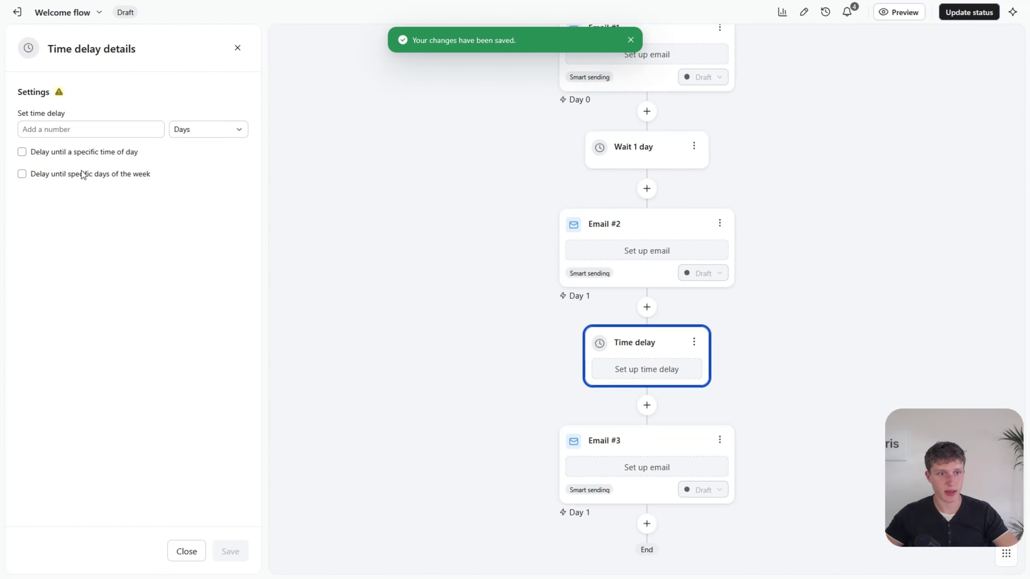
left_click(69, 129)
type("2")
key("Return")
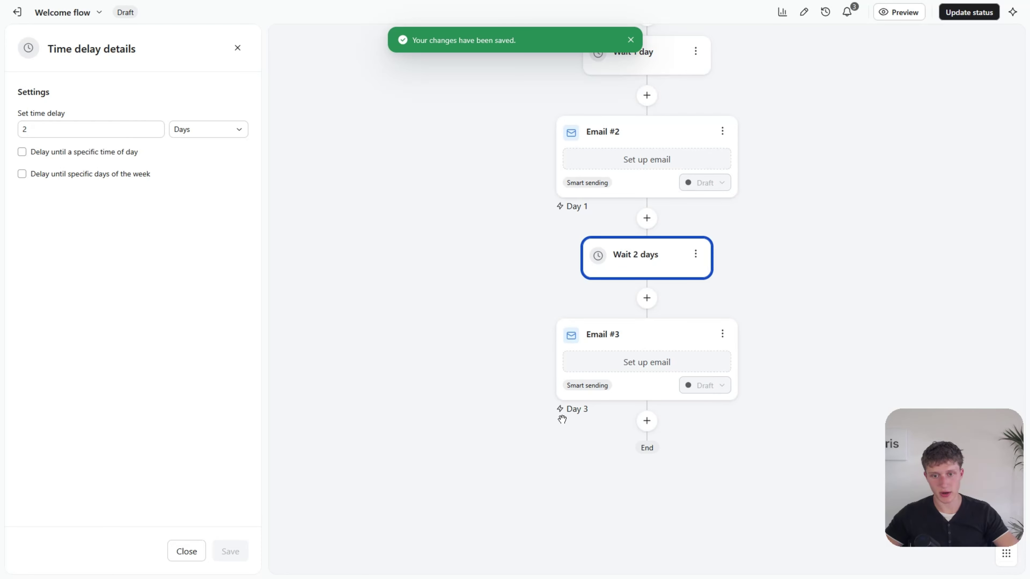
- Replace Email #1's subject line with "Welcome to the list" and save the email details
scroll(562, 420, "up", 1)
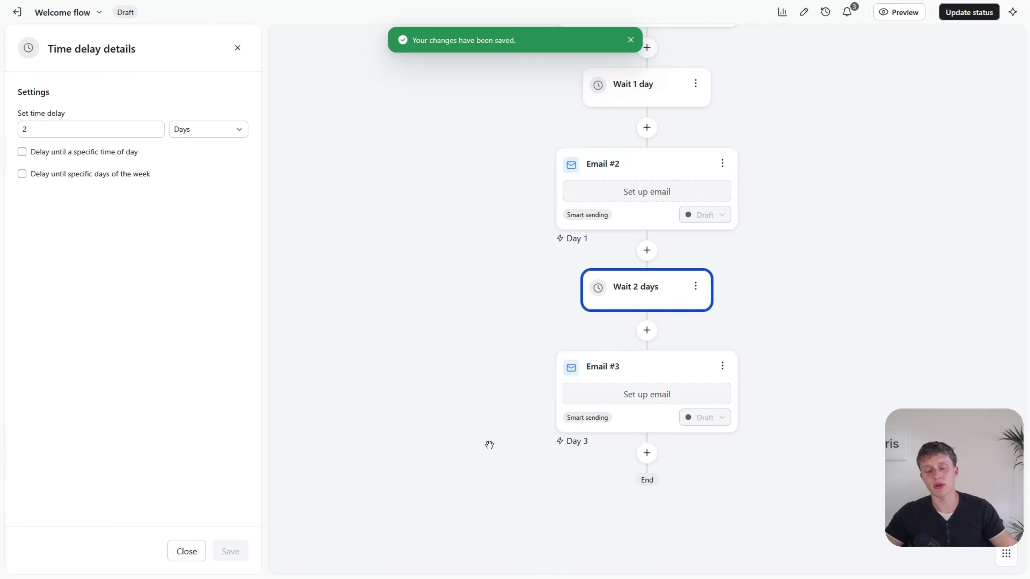
scroll(486, 444, "up", 3)
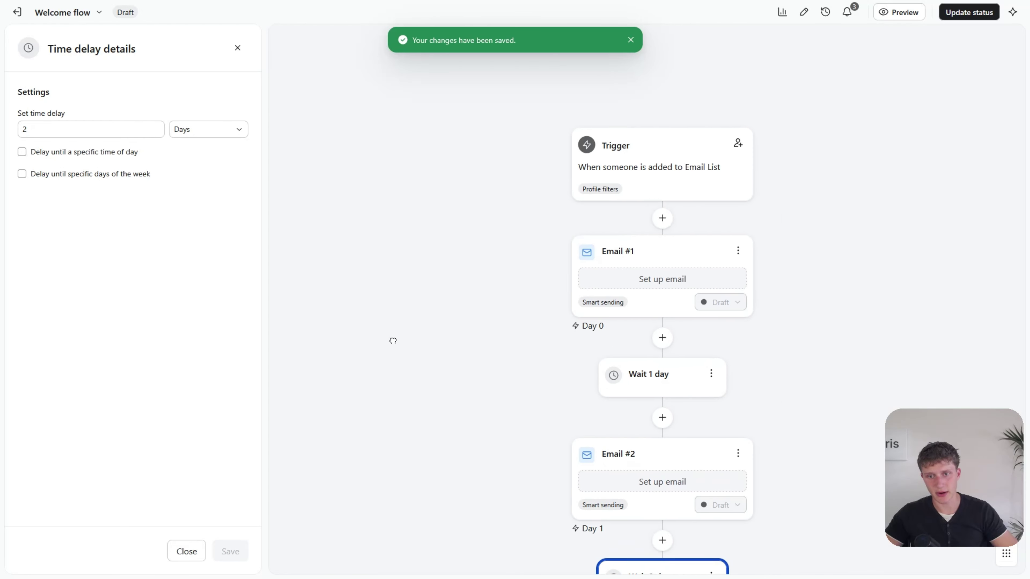
scroll(488, 277, "down", 4)
scroll(664, 352, "down", 2)
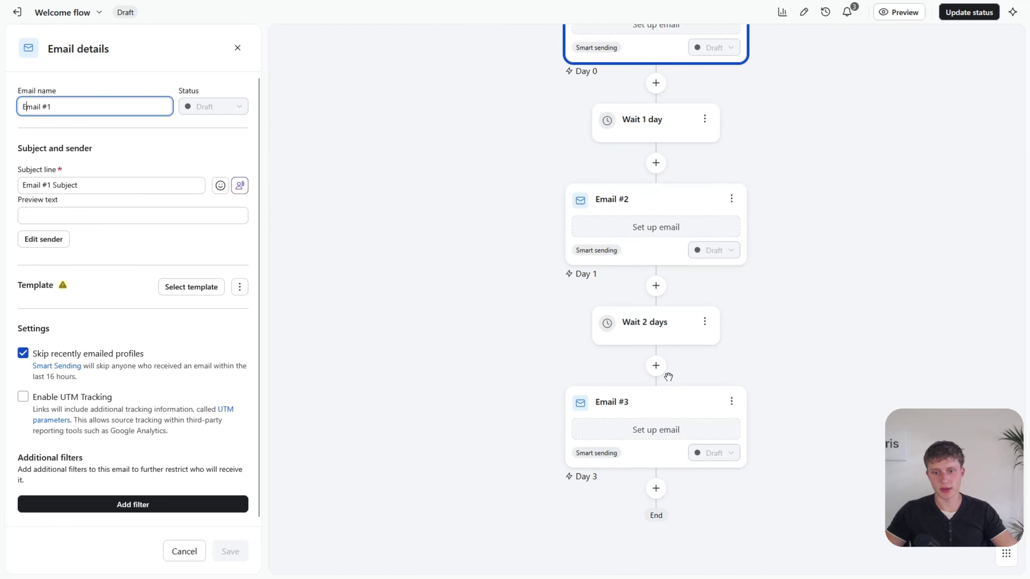
scroll(518, 280, "up", 2)
scroll(503, 296, "up", 2)
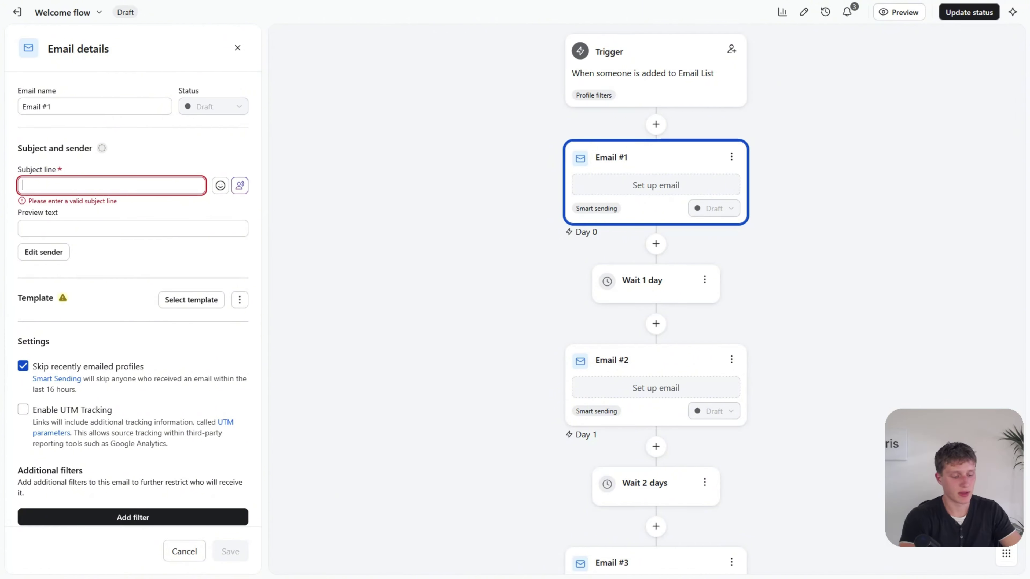
type("Welco")
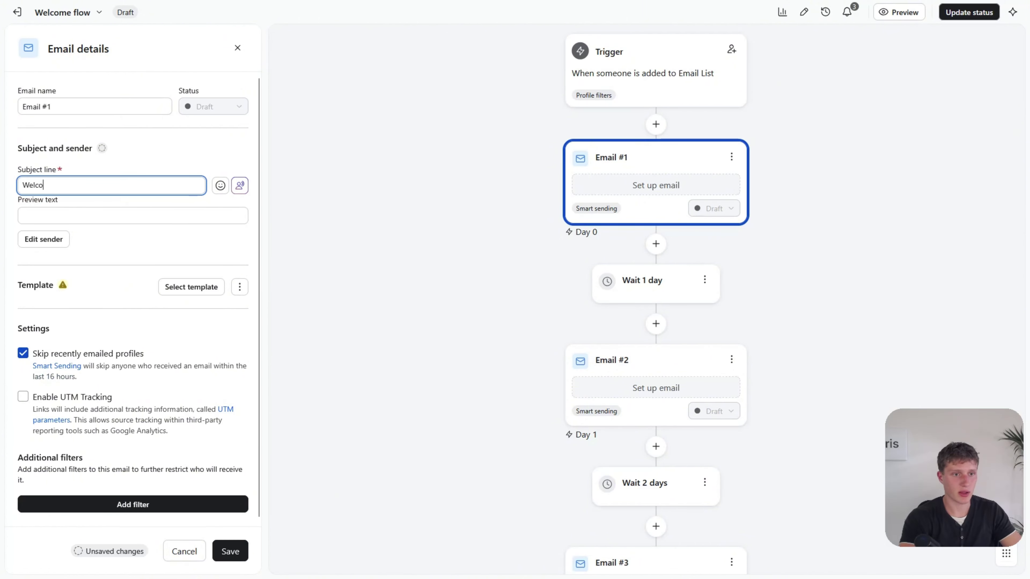
type("me to the list")
right_click(206, 178)
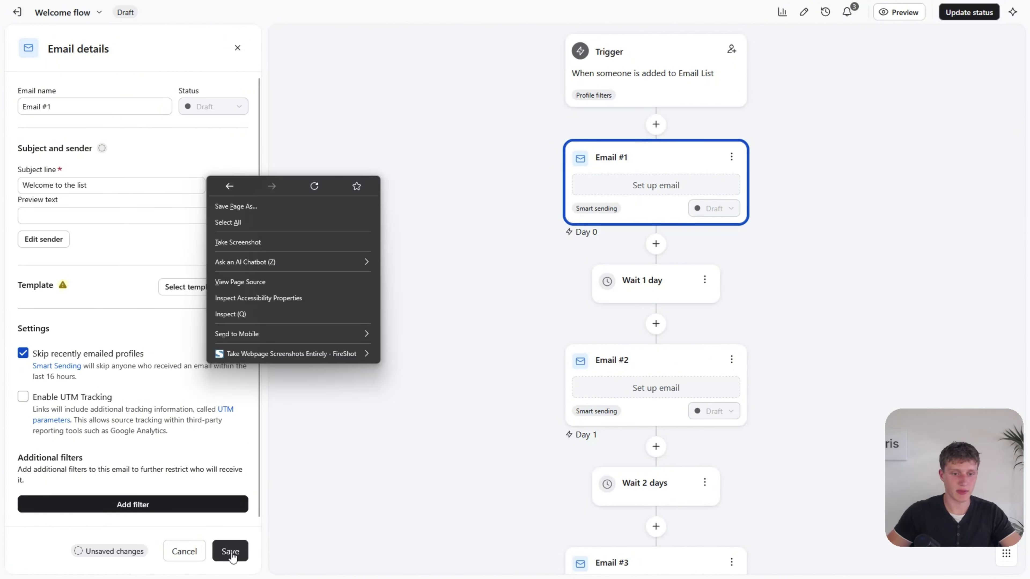
left_click(230, 551)
- Replace Email #2's subject line with "Your 20% Off Awaits" and save the email details
left_click(623, 370)
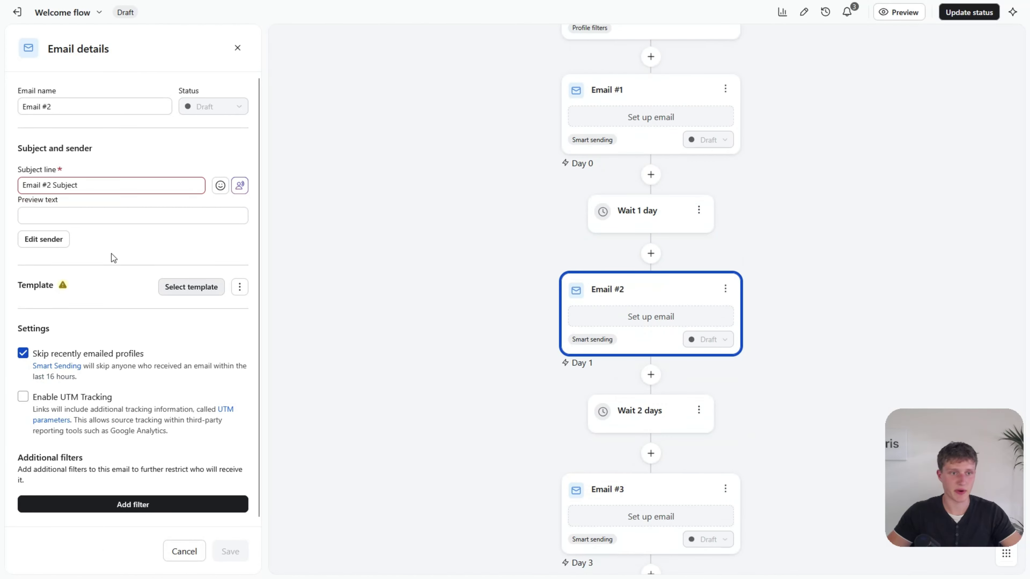
left_click(92, 185)
key("ctrl+a")
type("Your 20")
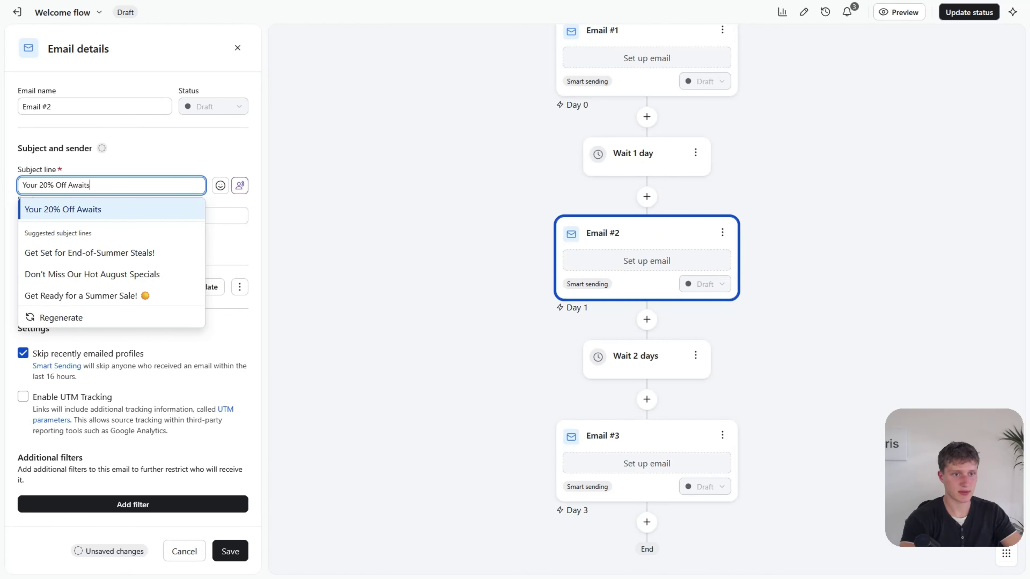
left_click(230, 551)
- Replace Email #3's subject line with "Last Chance To Claim 20% Off" and save the email details
left_click(616, 435)
left_click(157, 179)
key("ctrl+a")
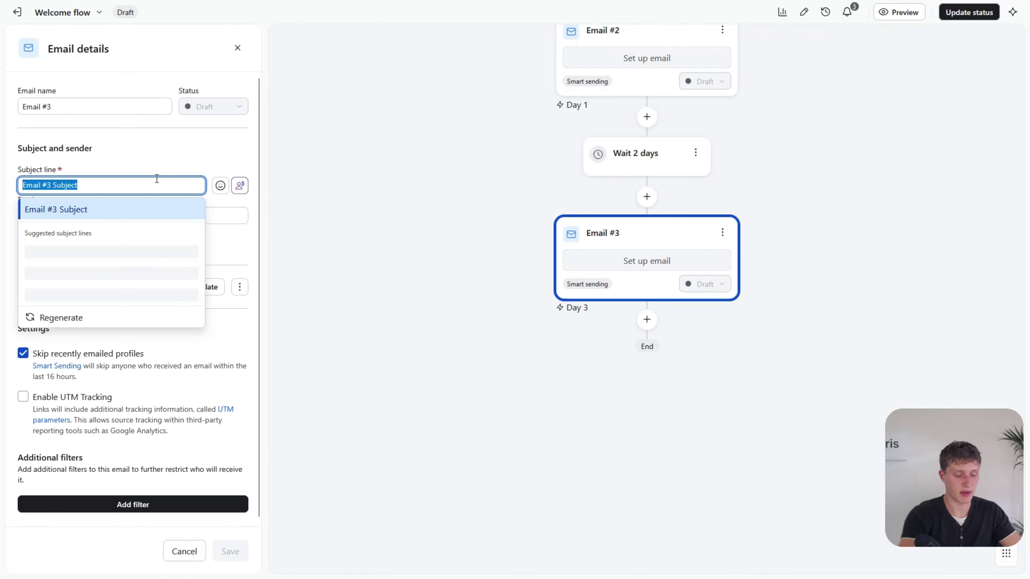
type("Last Chance ")
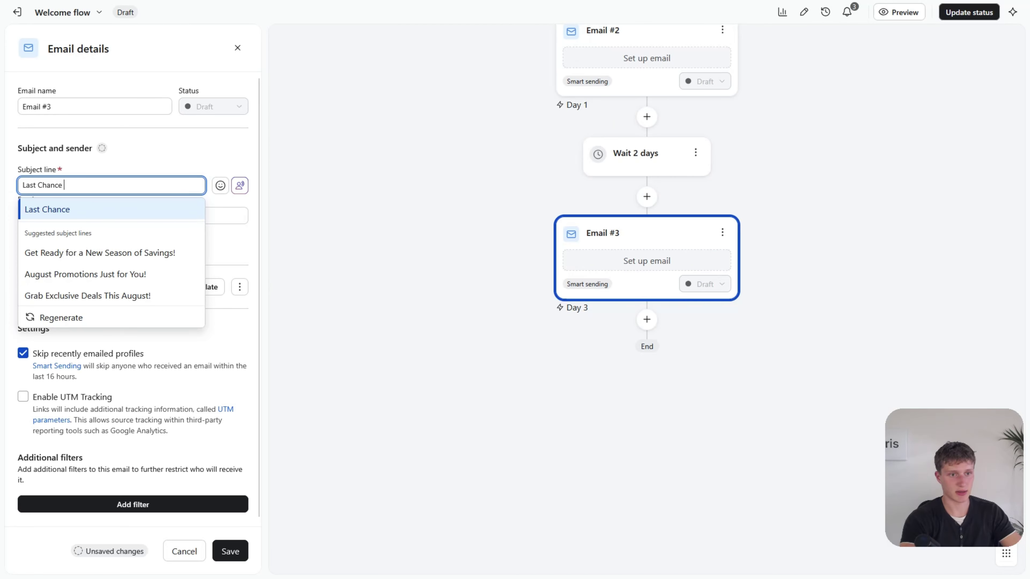
type("to ")
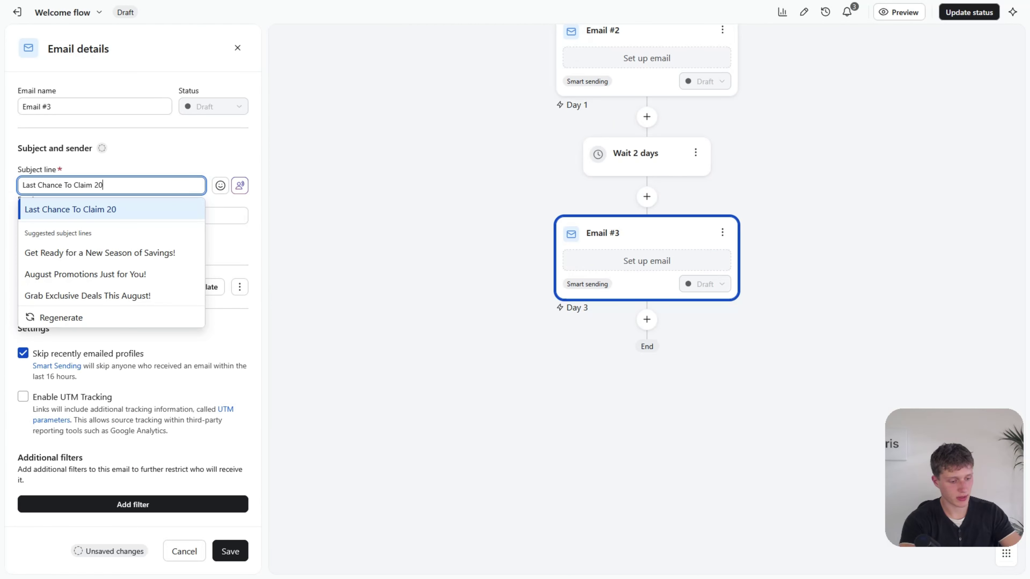
type("Claim 20% Off")
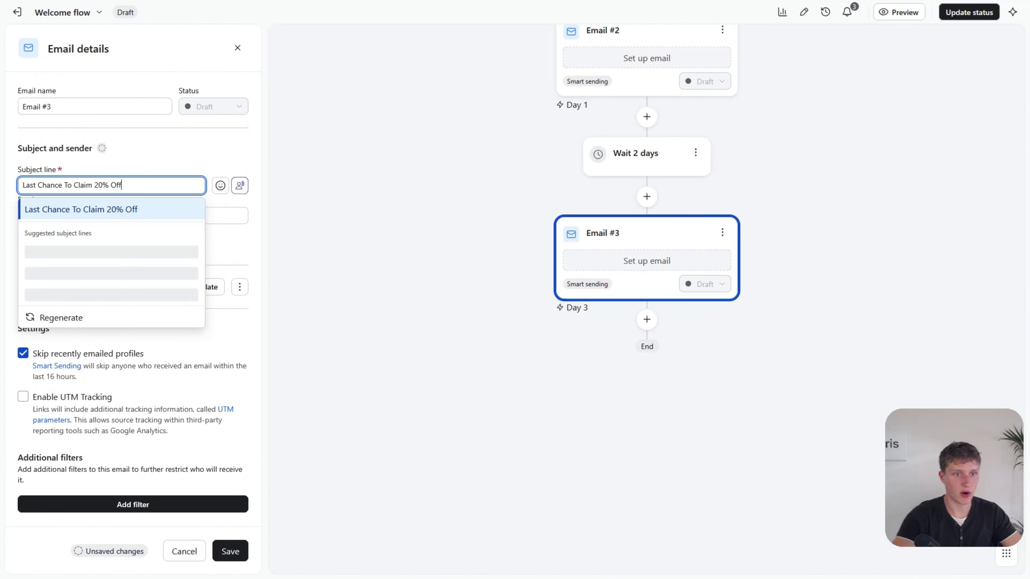
left_click(230, 551)
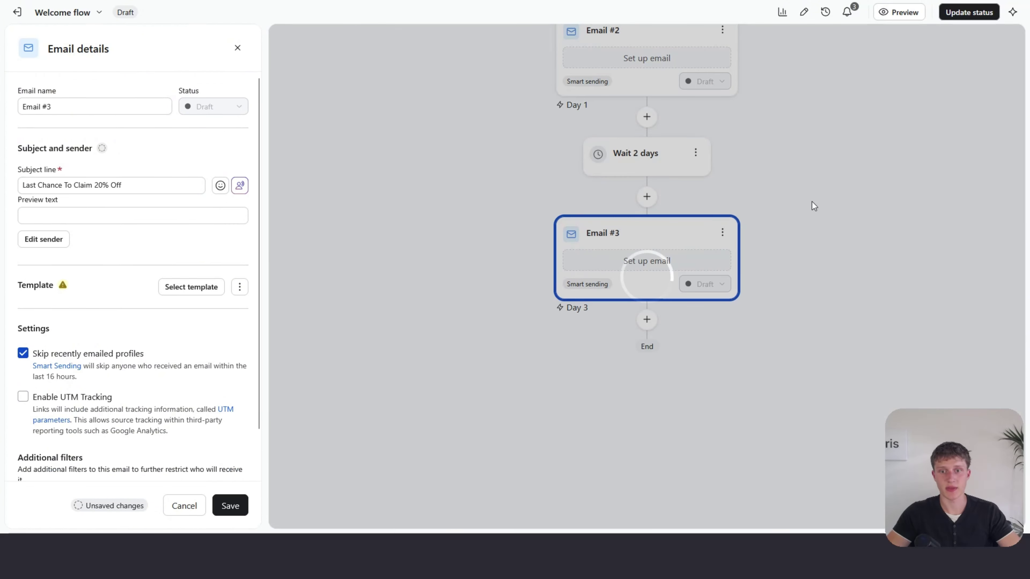
- Open the template library for Email #1 and create a new email template
scroll(803, 219, "up", 10)
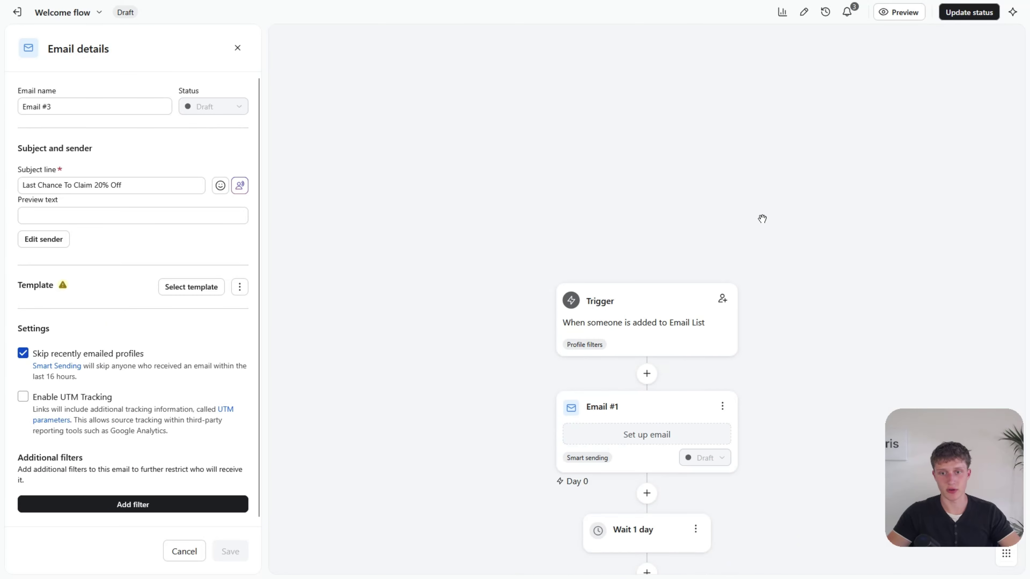
scroll(763, 219, "down", 5)
left_click(666, 257)
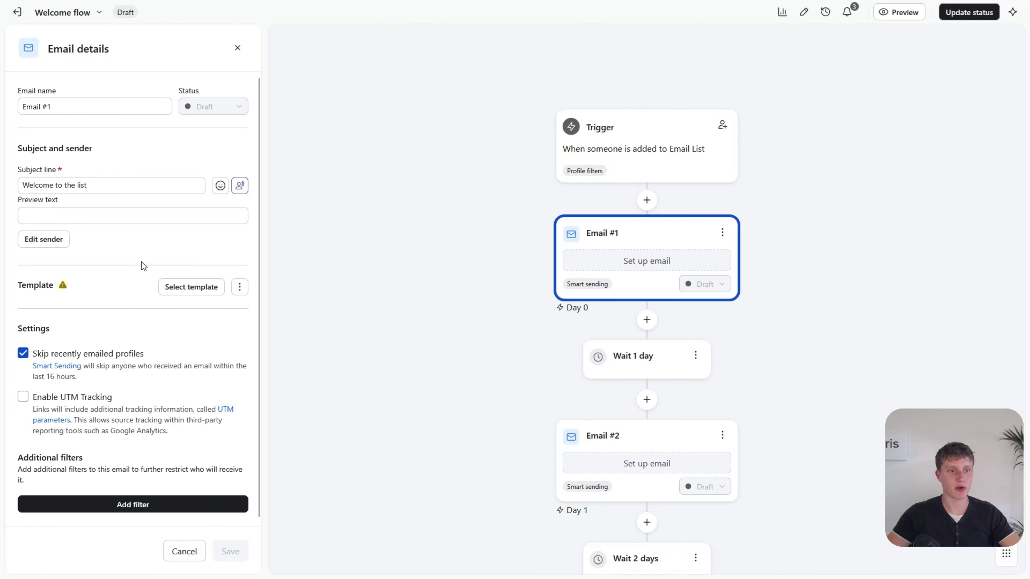
left_click(240, 286)
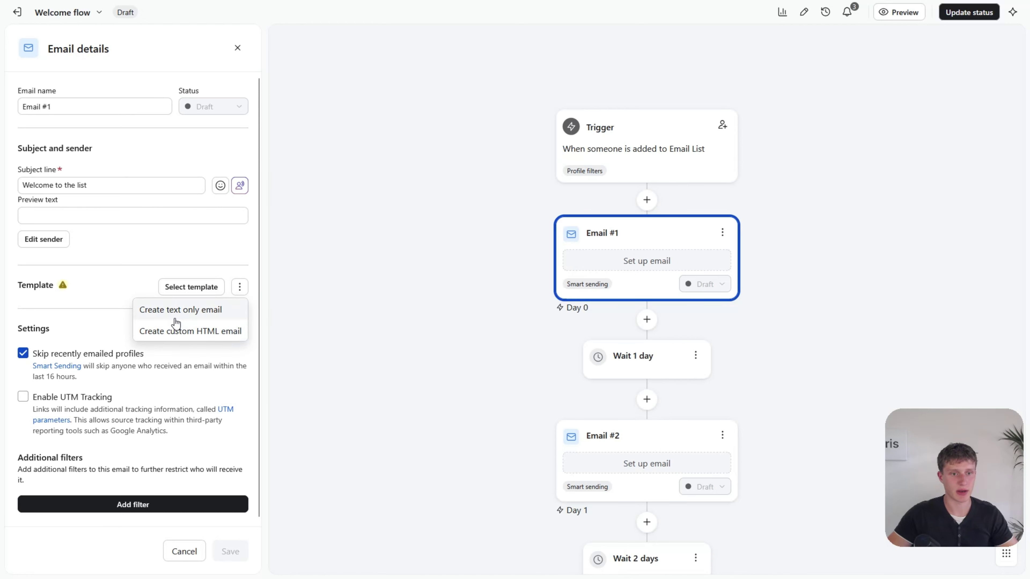
left_click(187, 288)
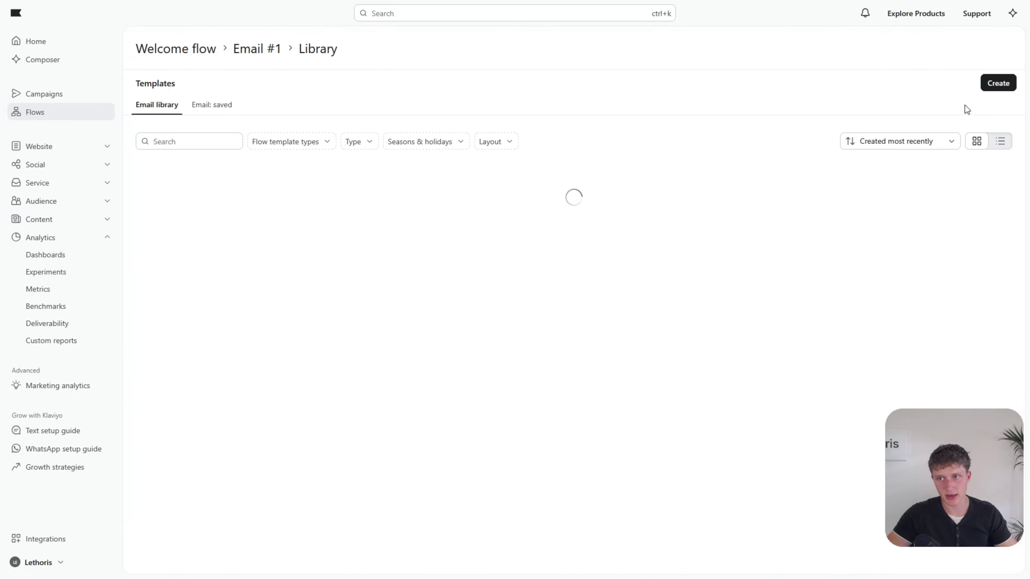
left_click(994, 85)
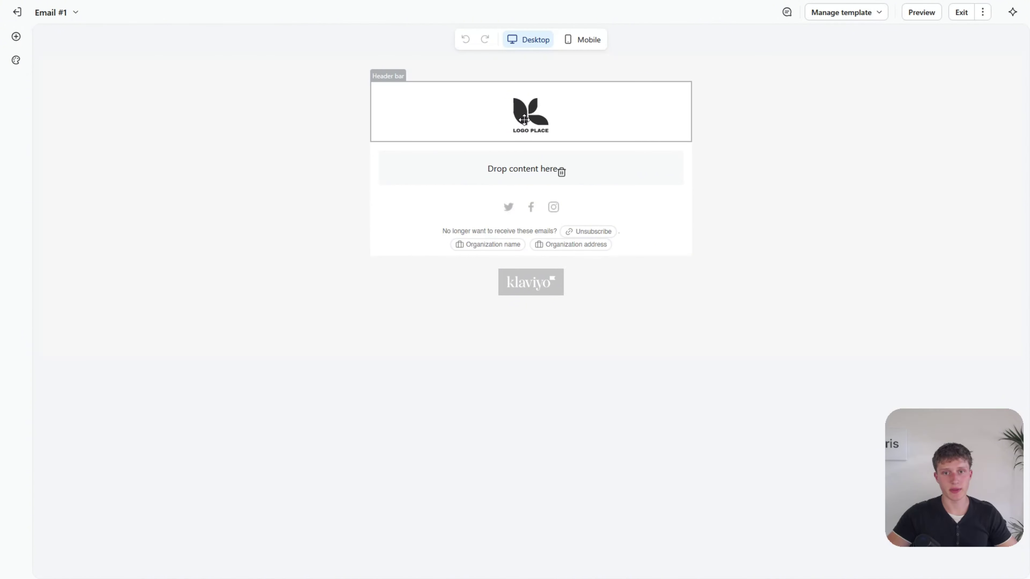
- Delete the logo header bar and the empty content sections above the social links in the template
left_click(491, 145)
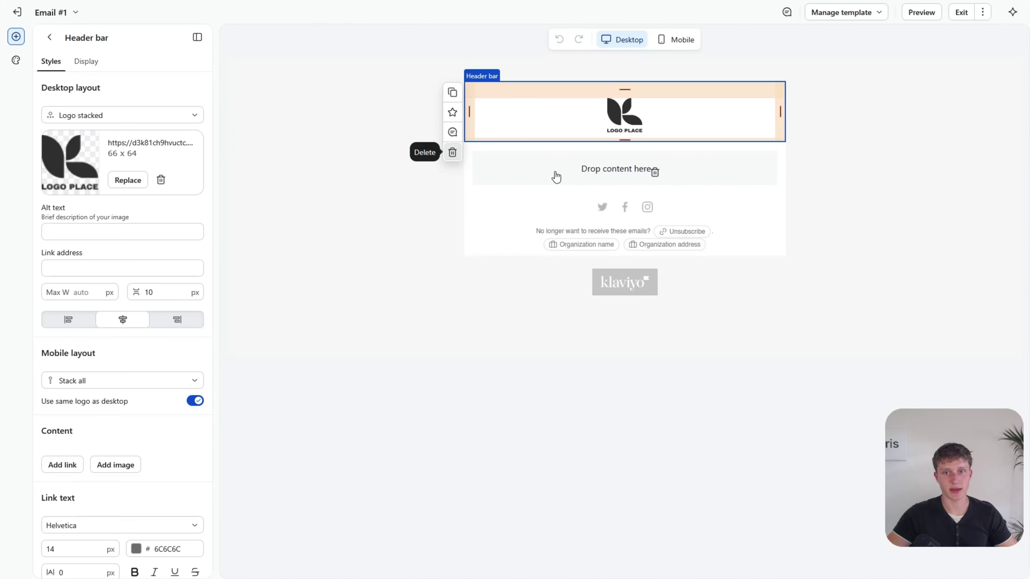
left_click(454, 156)
left_click(475, 130)
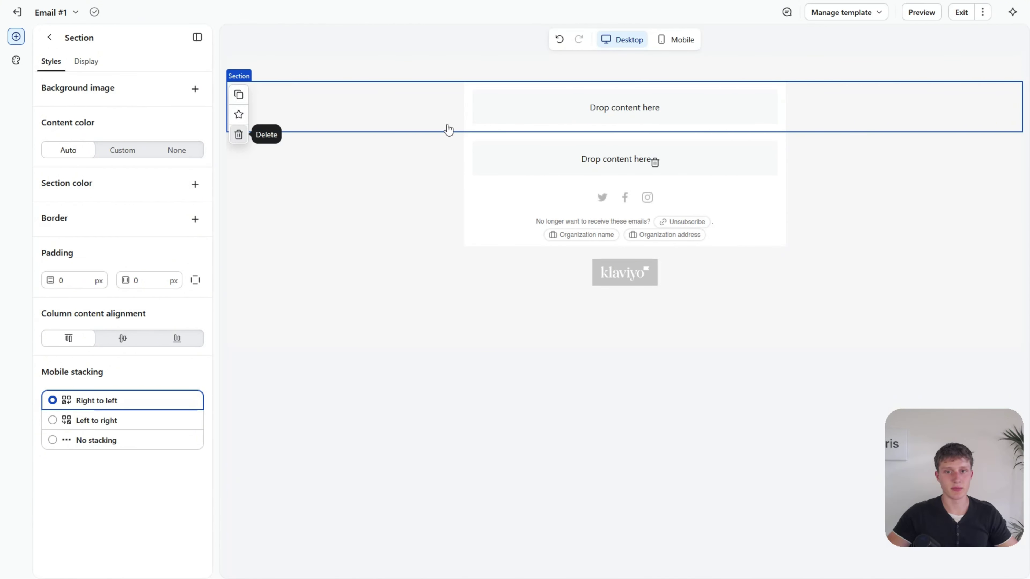
left_click(238, 134)
left_click(654, 110)
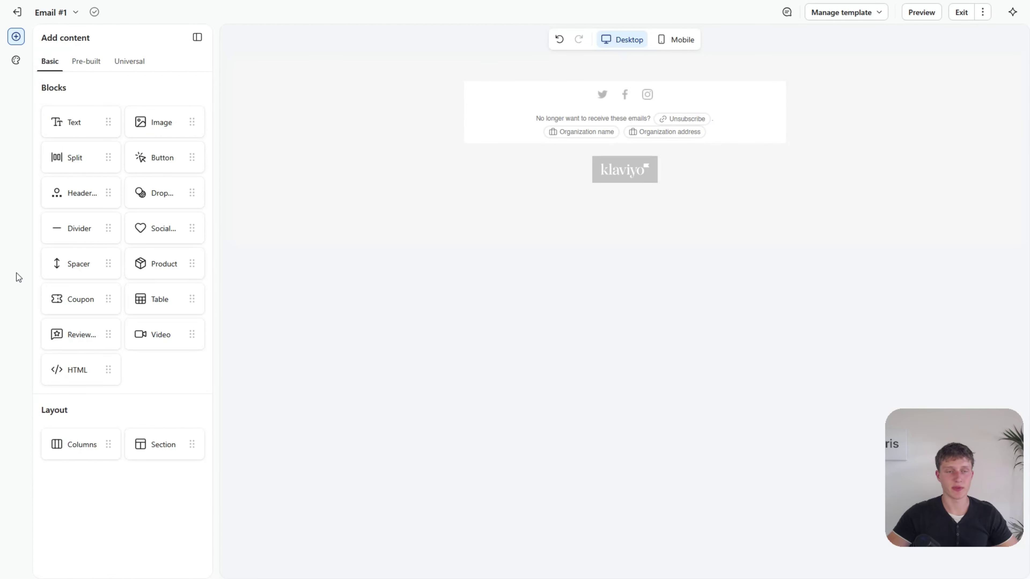
- Insert an image block above the social links, duplicate it twice, and select the topmost image block
left_click_drag(140, 122, 594, 89)
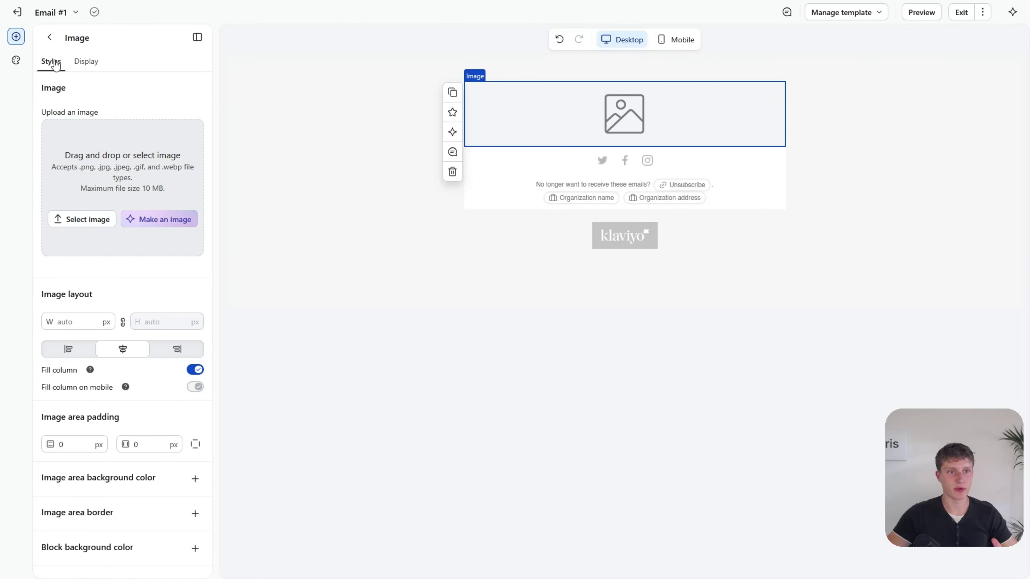
key("ctrl+d")
key("ctrl+d")
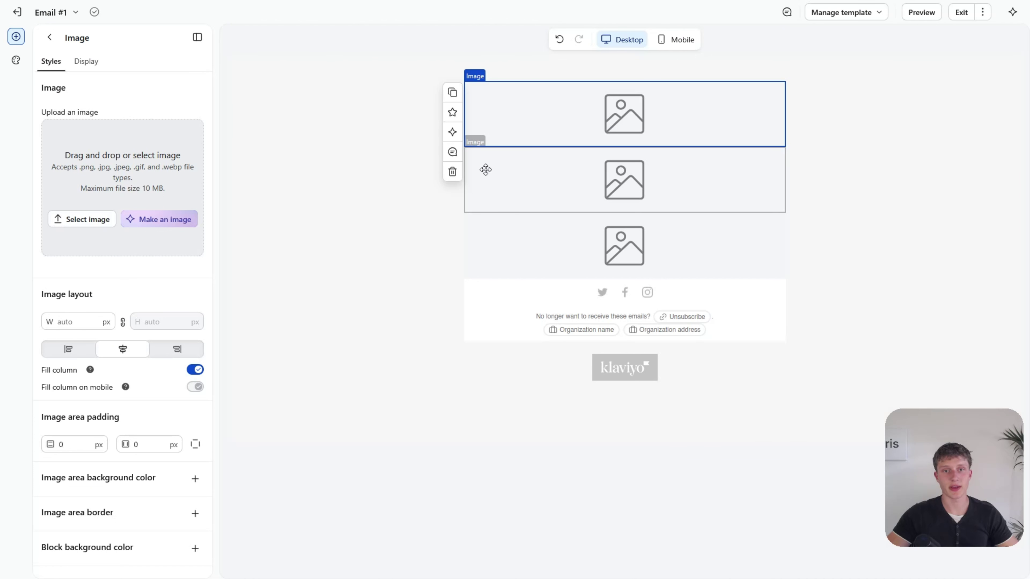
left_click(49, 37)
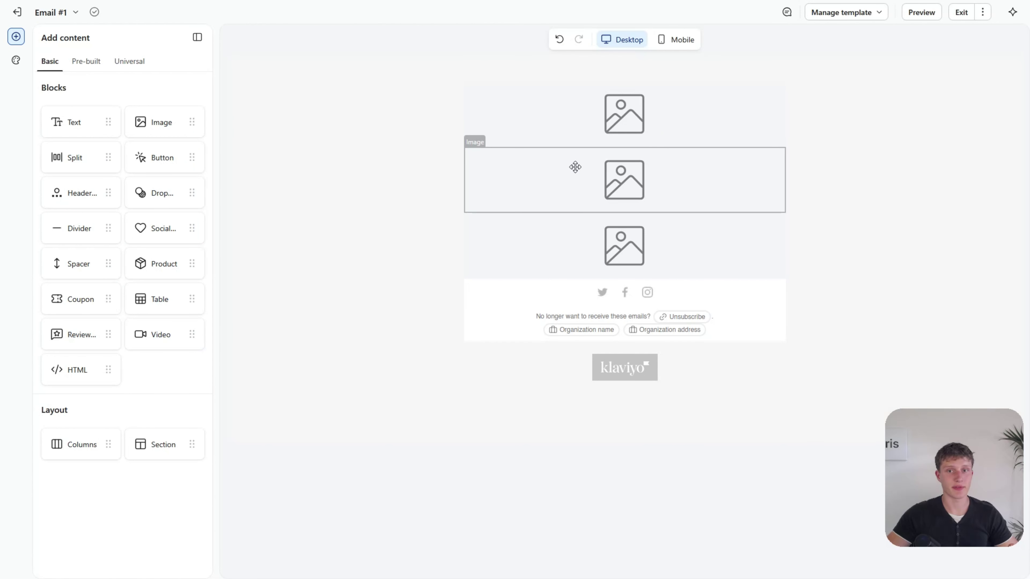
left_click(600, 116)
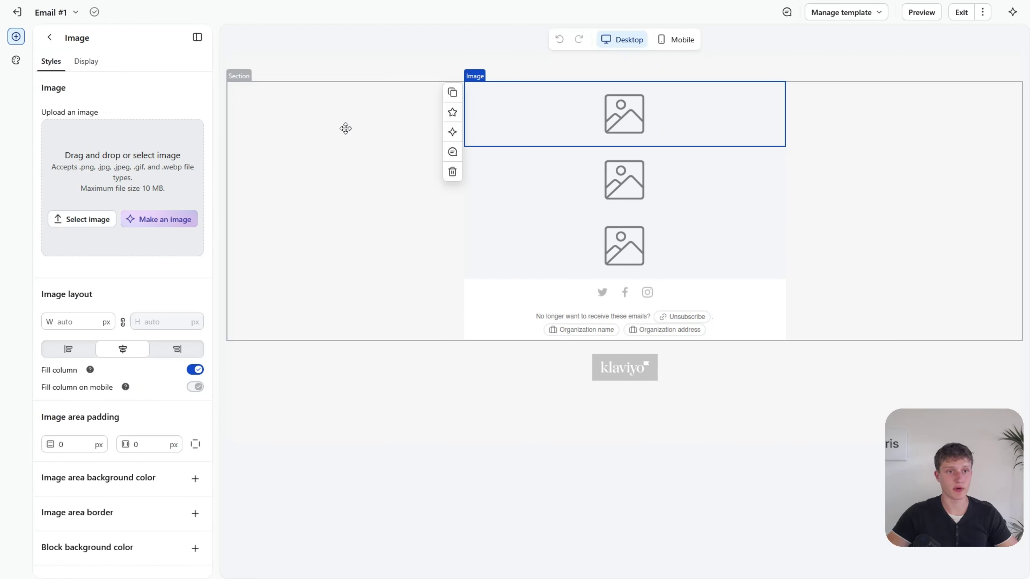
- Duplicate the topmost image block three times, making a stack of six image blocks above the social links
left_click(453, 93)
left_click(449, 108)
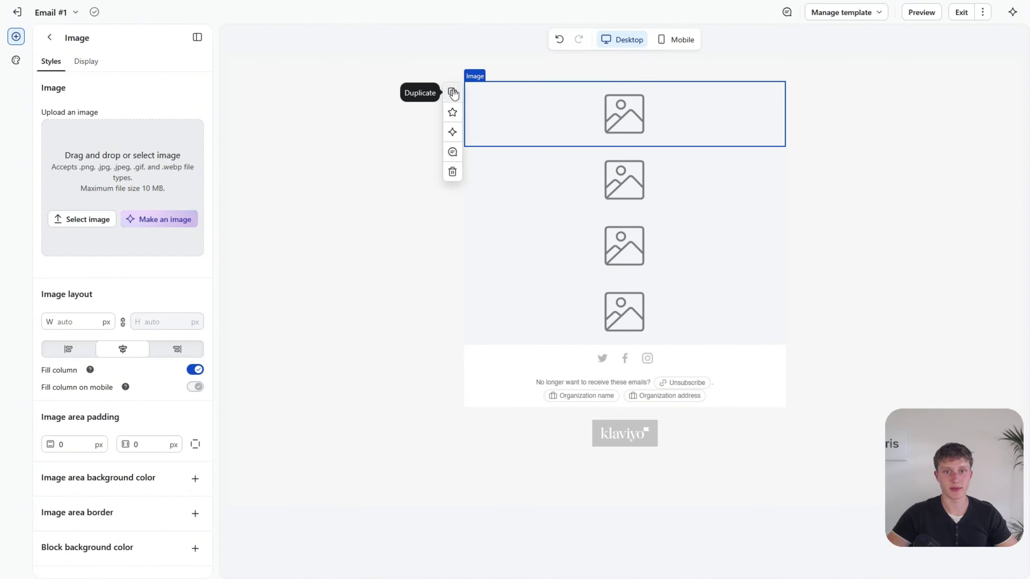
left_click(452, 93)
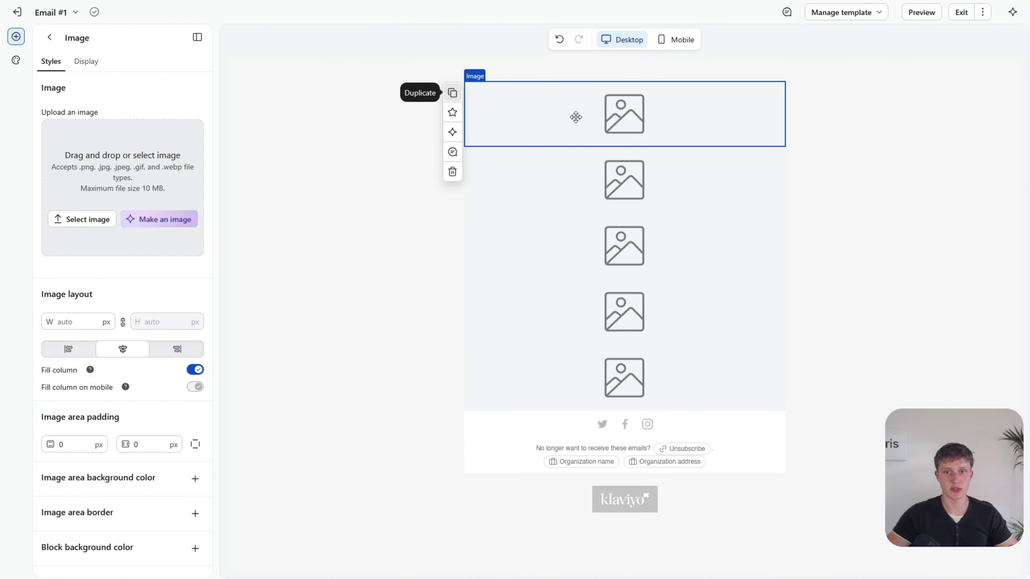
left_click(50, 38)
left_click(570, 131)
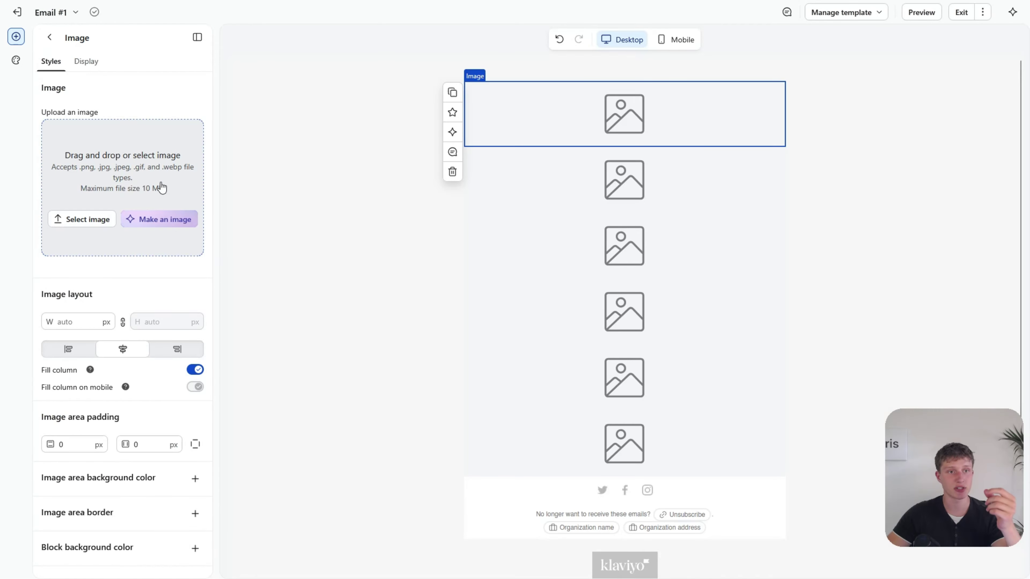
- Set the visibility of the first three image blocks to Desktop only
left_click(86, 69)
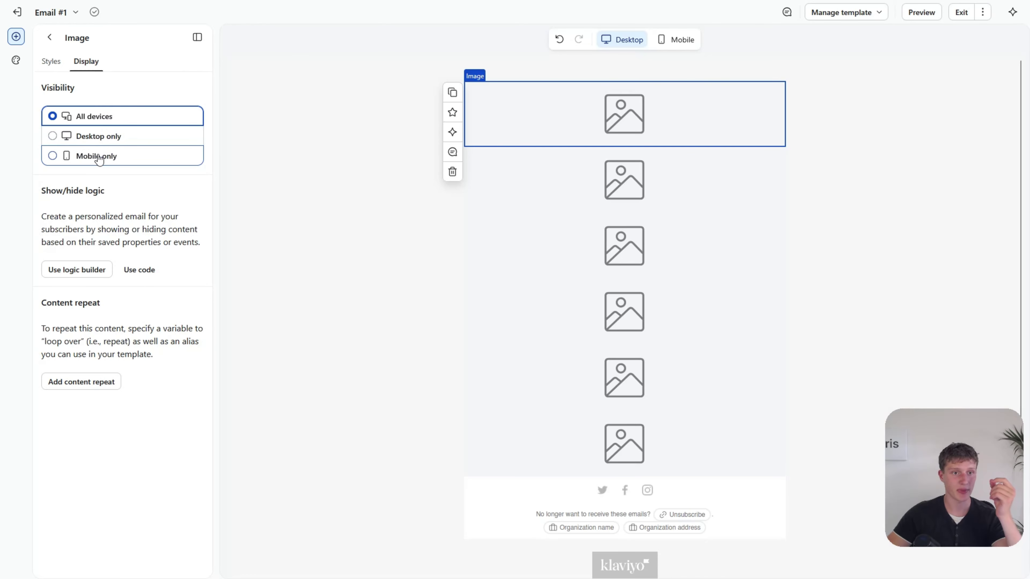
left_click(93, 137)
left_click(568, 165)
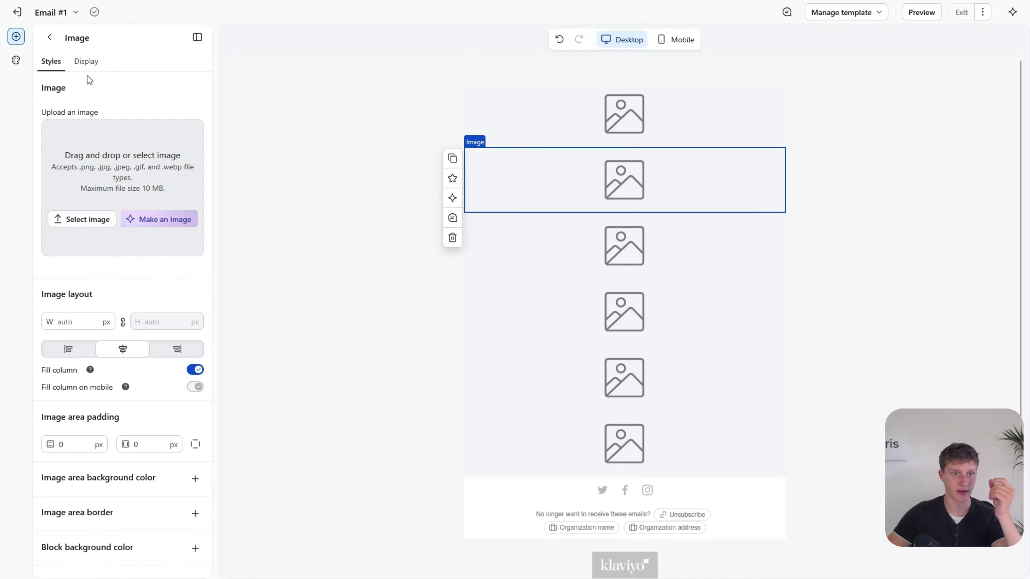
left_click(86, 62)
left_click(90, 137)
left_click(532, 244)
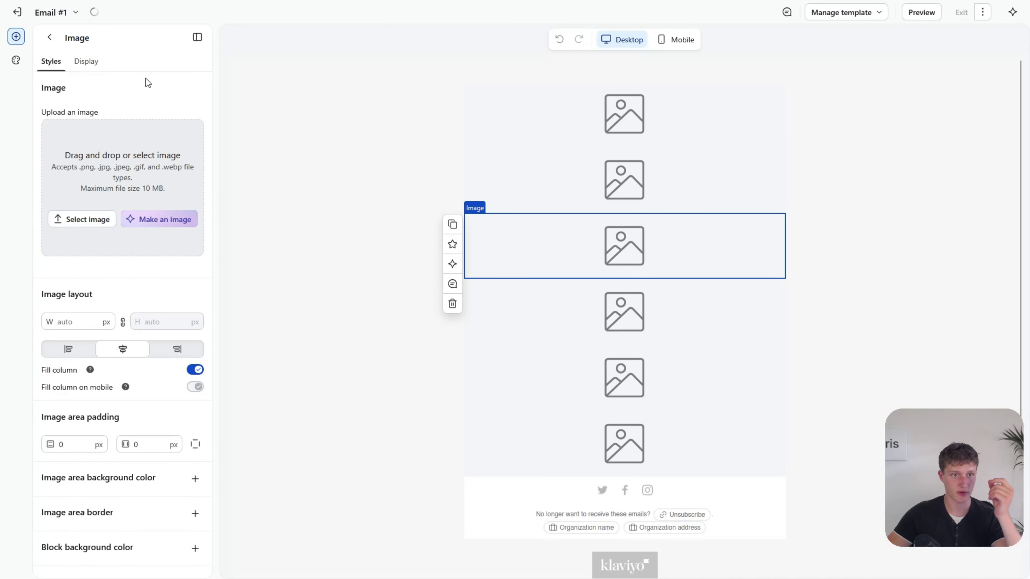
left_click(86, 62)
left_click(85, 136)
- Set the visibility of the remaining three image blocks to Mobile only
left_click(531, 310)
left_click(86, 62)
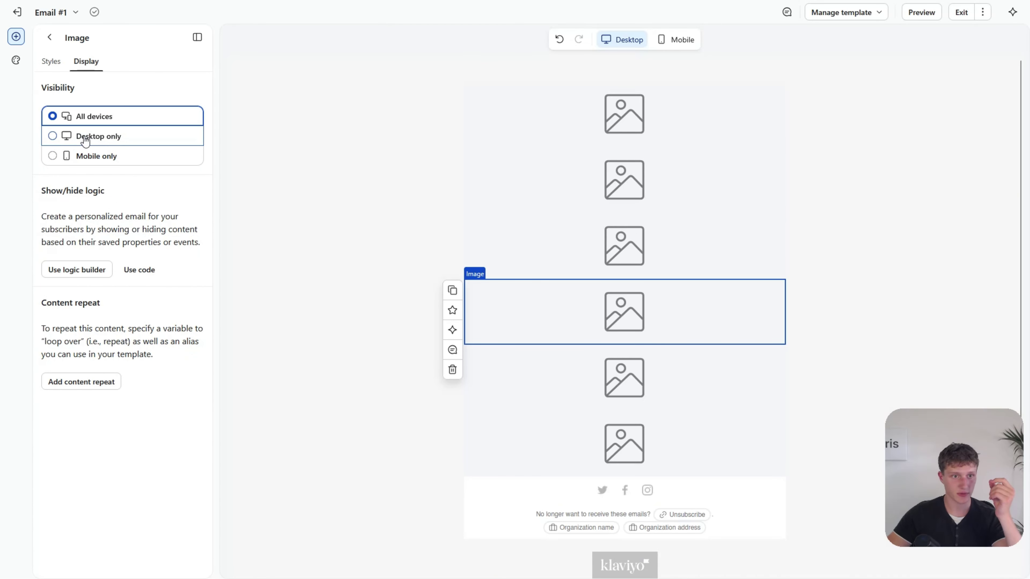
left_click(87, 156)
left_click(572, 310)
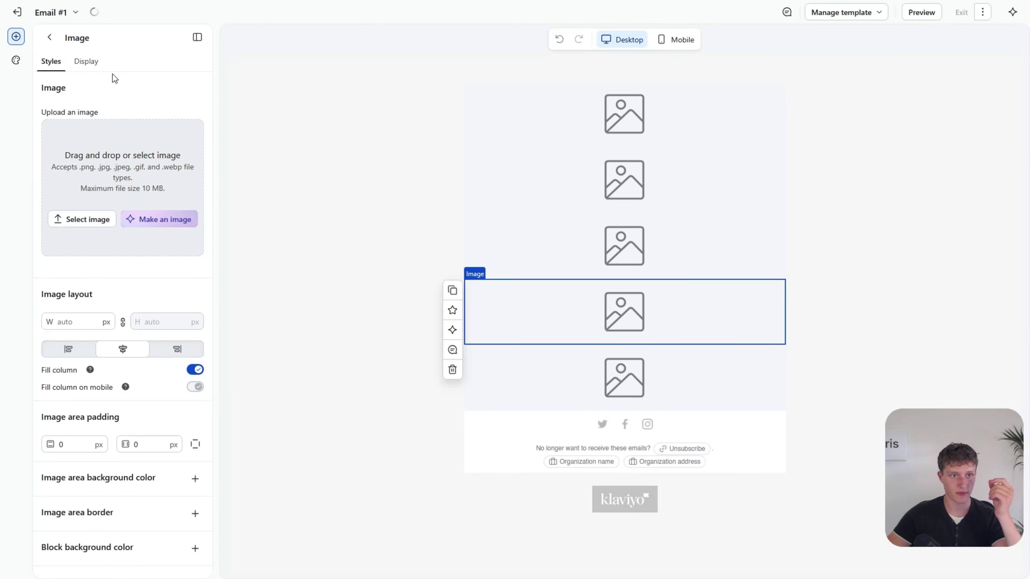
left_click(86, 62)
left_click(88, 157)
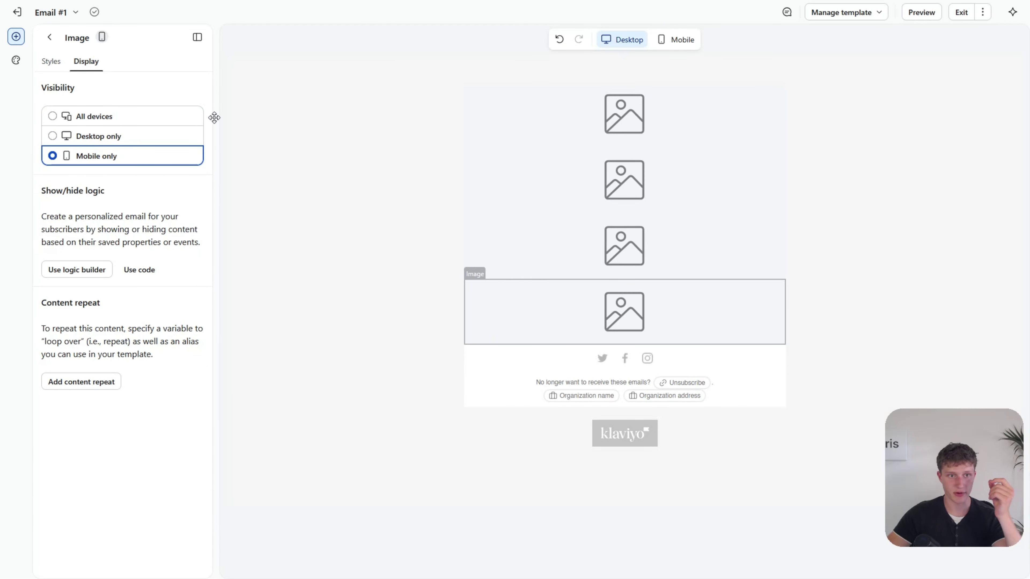
left_click(91, 70)
left_click(88, 156)
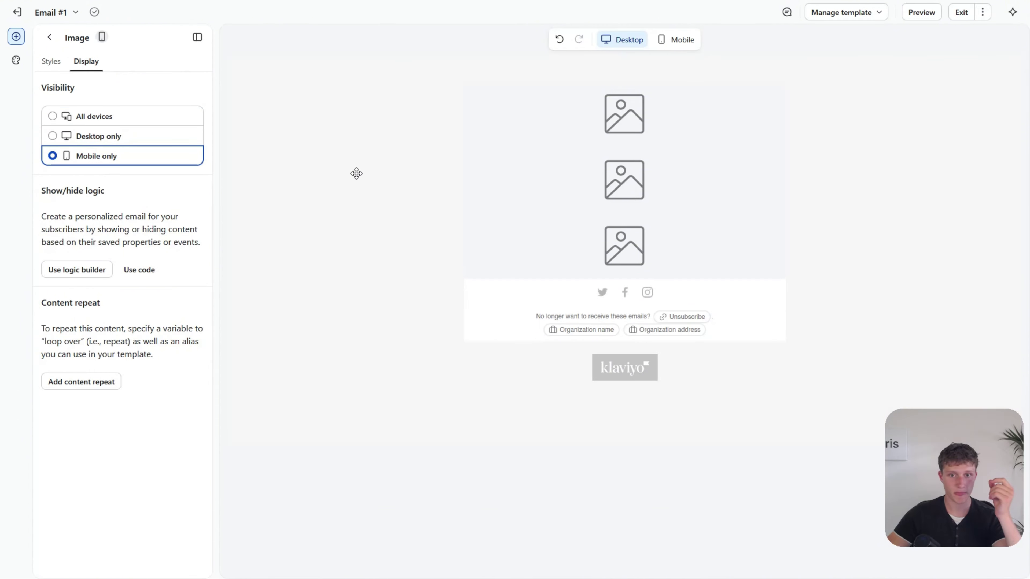
- Compare how the image blocks are laid out in the mobile and desktop views of the email
left_click(283, 152)
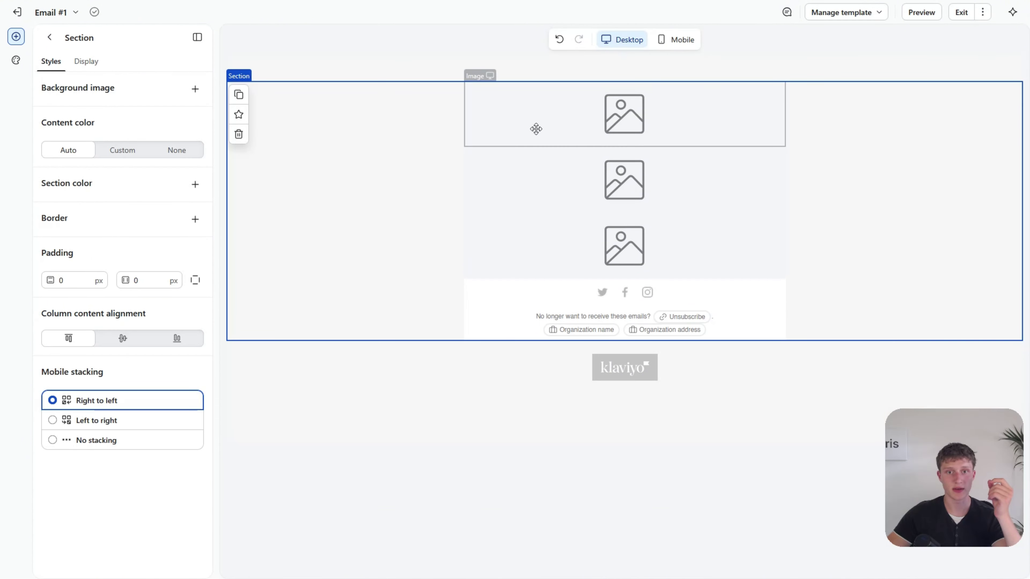
left_click(682, 40)
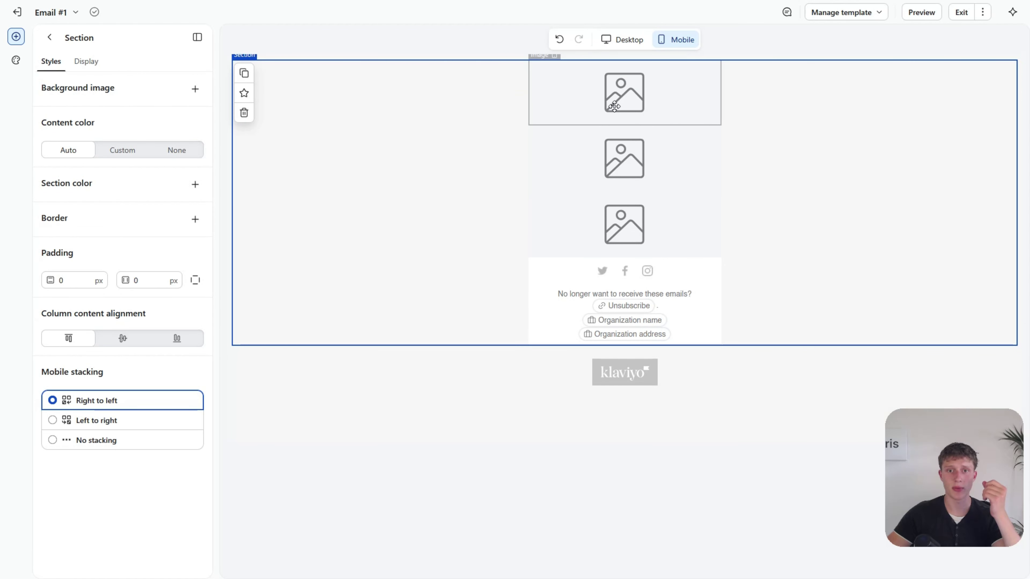
left_click(618, 41)
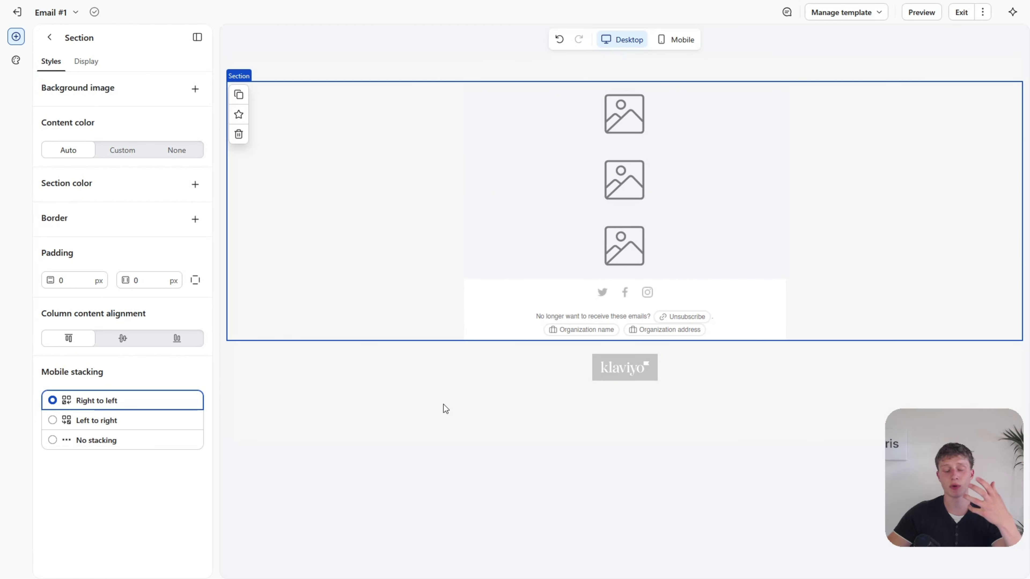
left_click(437, 443)
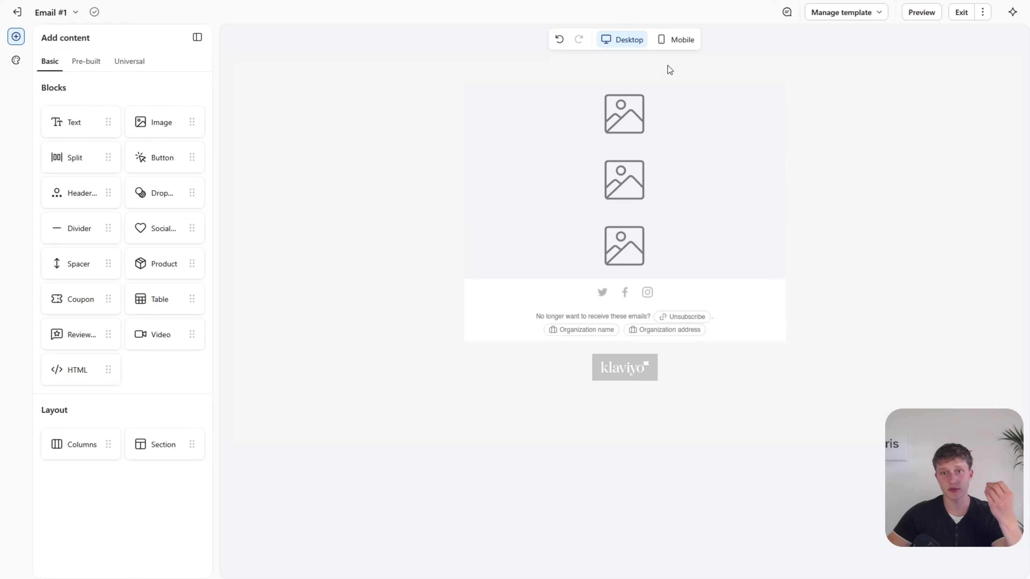
left_click(671, 48)
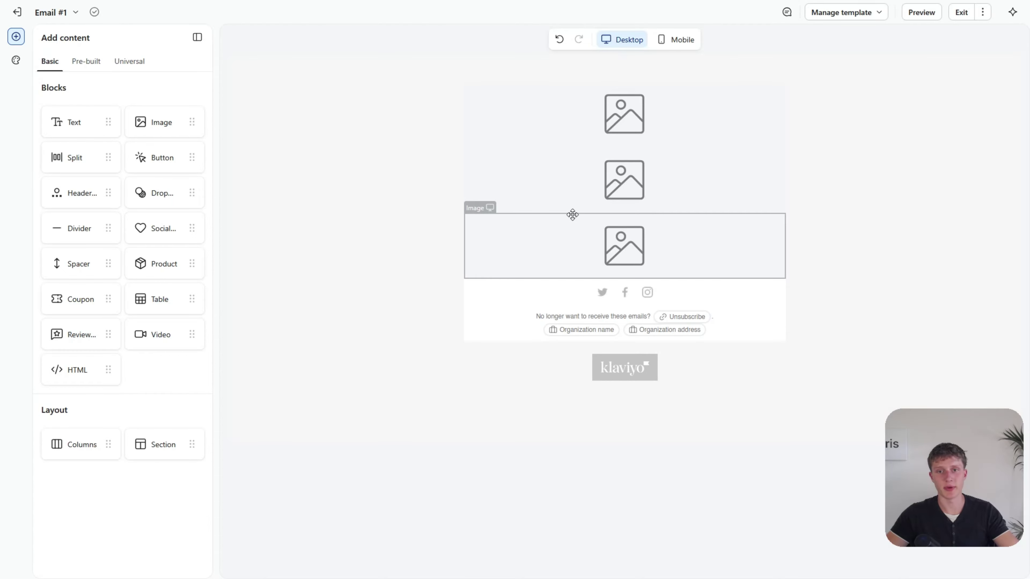
- Switch to the Design Drafts file in Figma and draw a 600 × 391 slice over the Day 1 email's header section, down to the model photo
key("alt+Tab")
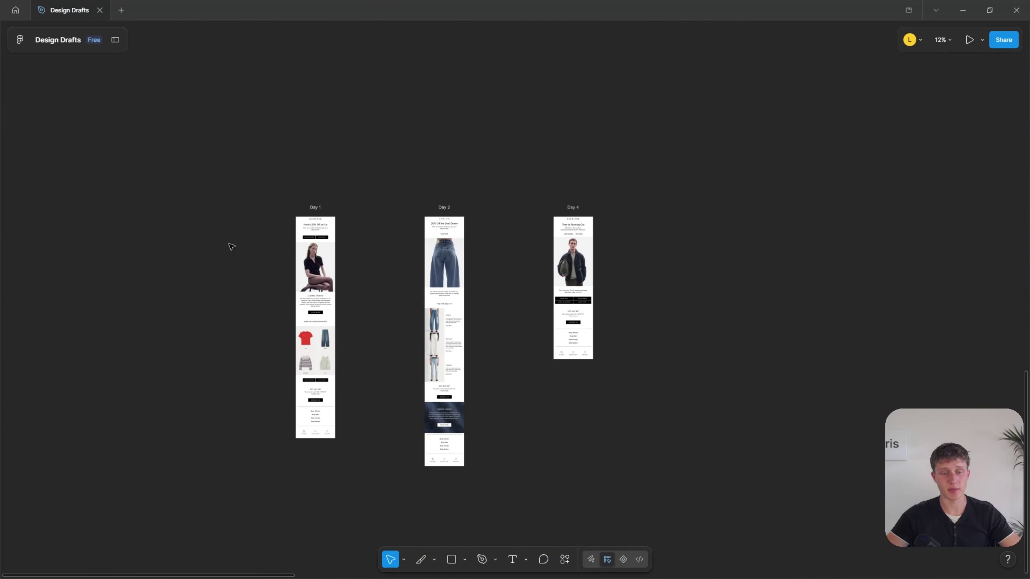
scroll(215, 249, "up", 5)
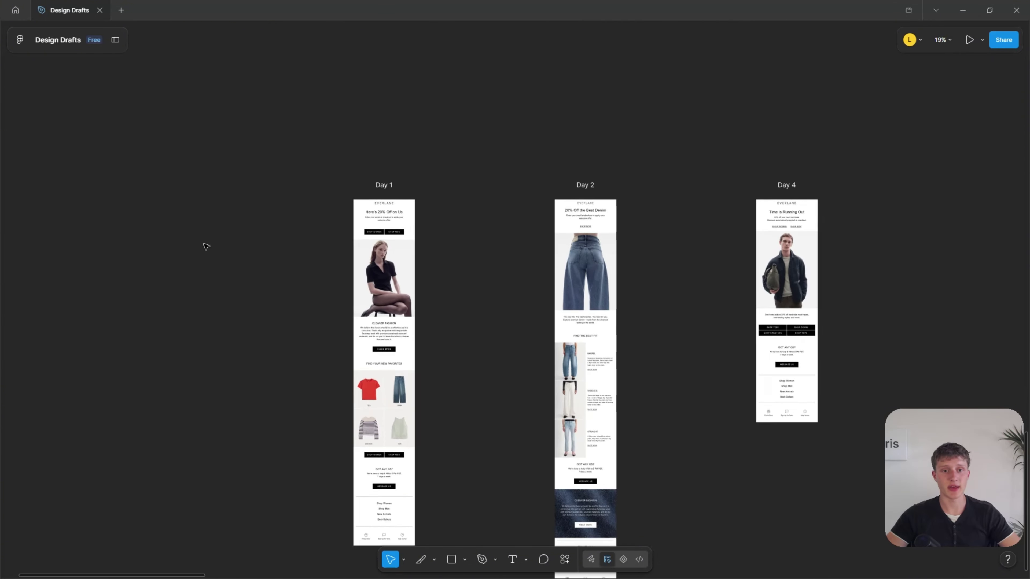
scroll(296, 205, "up", 5)
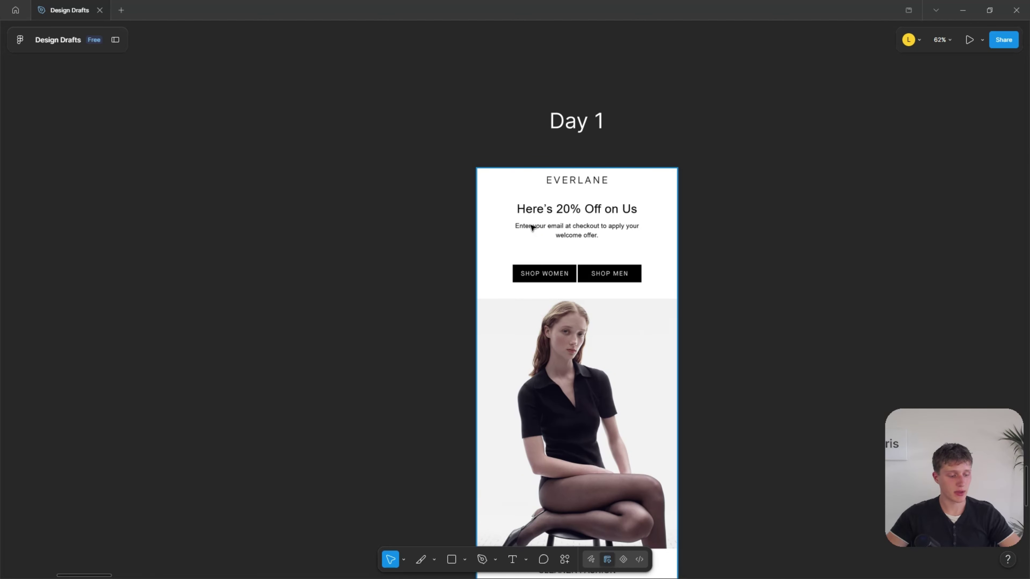
key("shift+p")
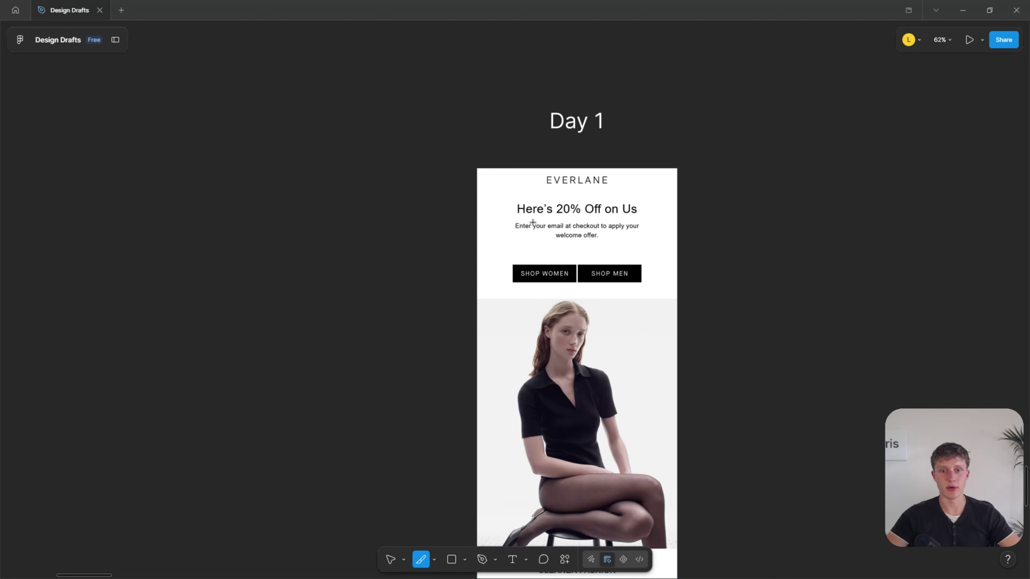
scroll(531, 212, "up", 1)
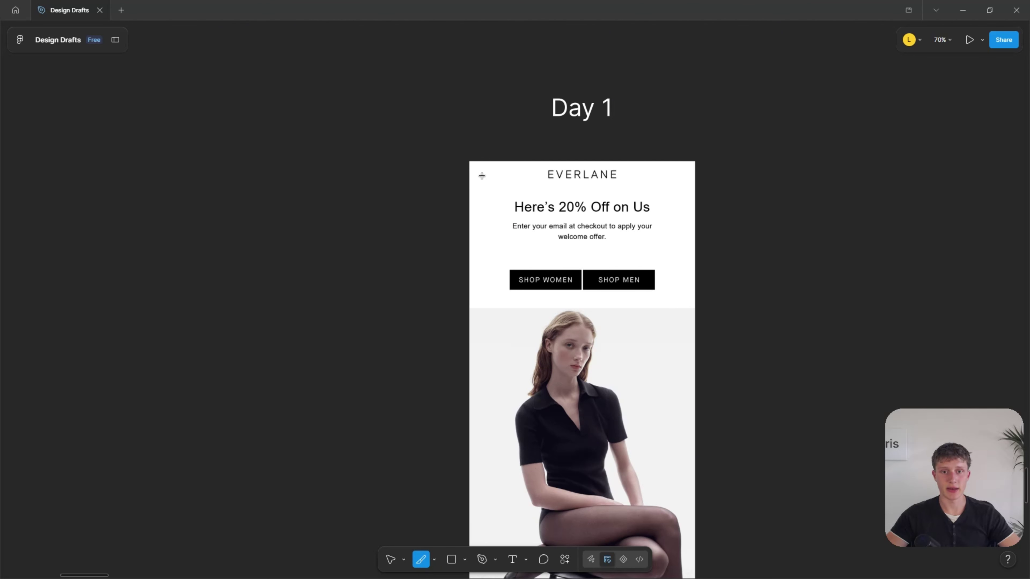
left_click_drag(471, 160, 694, 308)
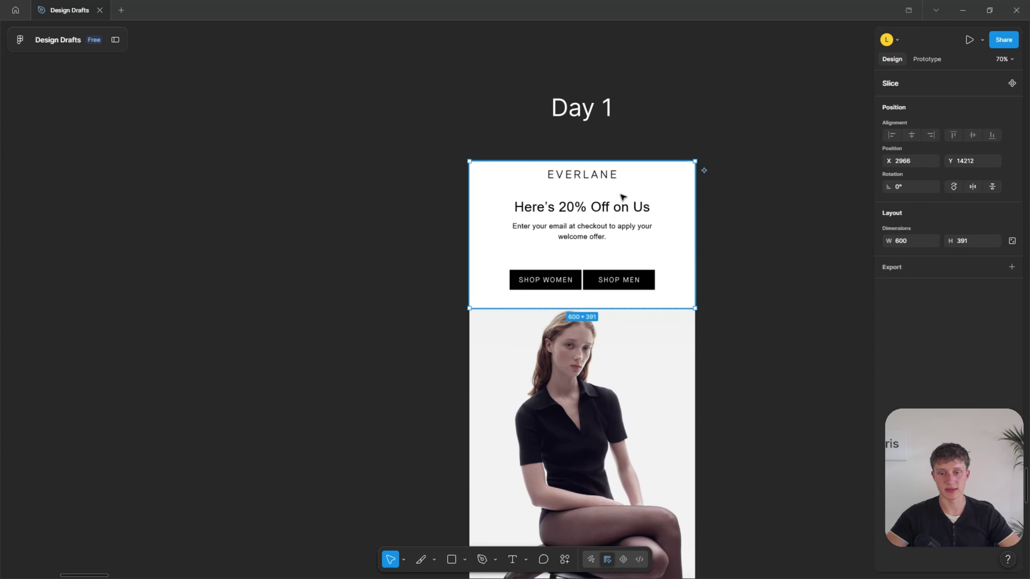
scroll(473, 160, "up", 10)
scroll(472, 159, "down", 10)
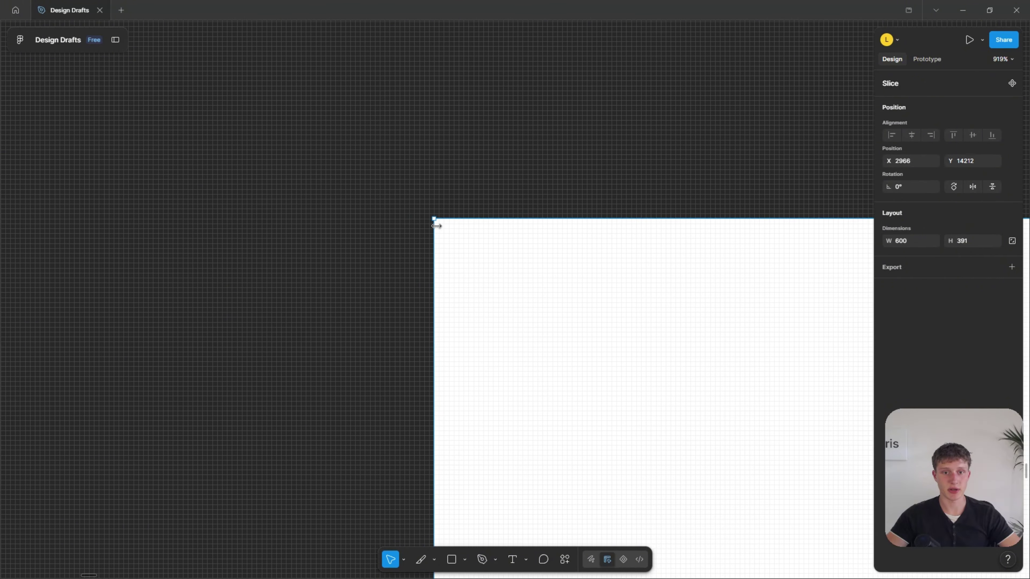
scroll(552, 405, "up", 10)
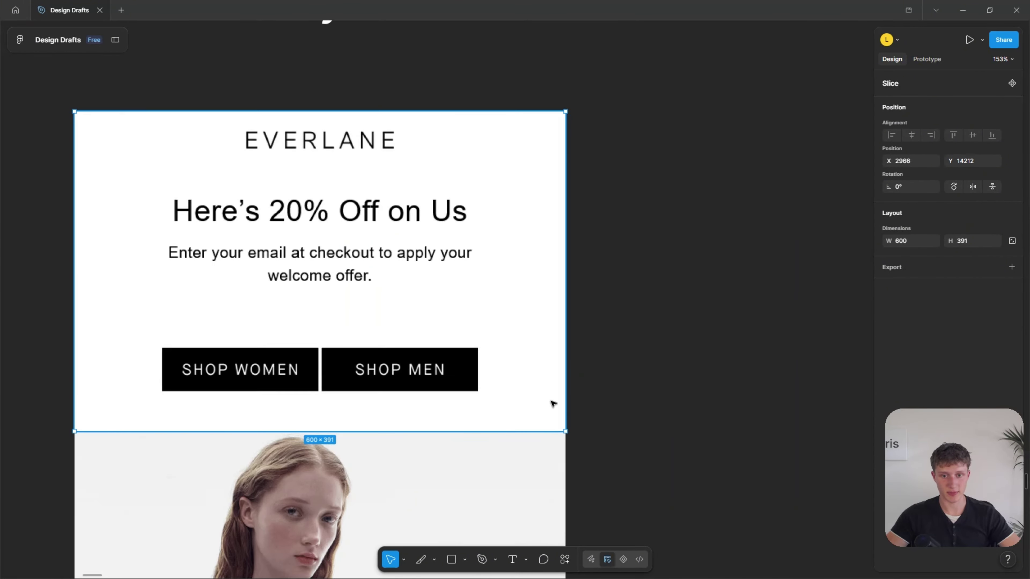
scroll(559, 426, "down", 10)
- Add an export setting to the header slice with JPEG format and 2x scale
left_click(924, 271)
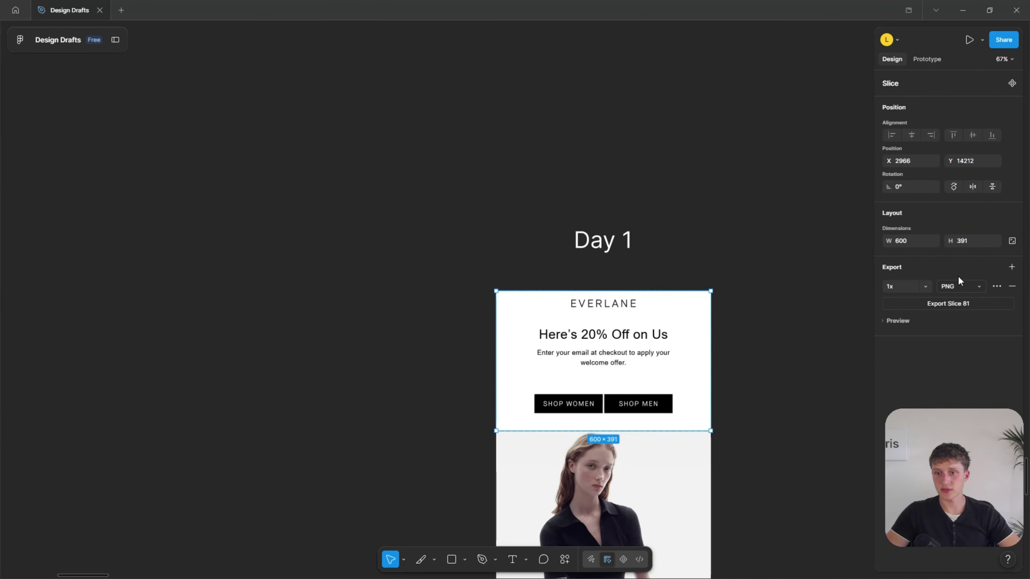
left_click(955, 289)
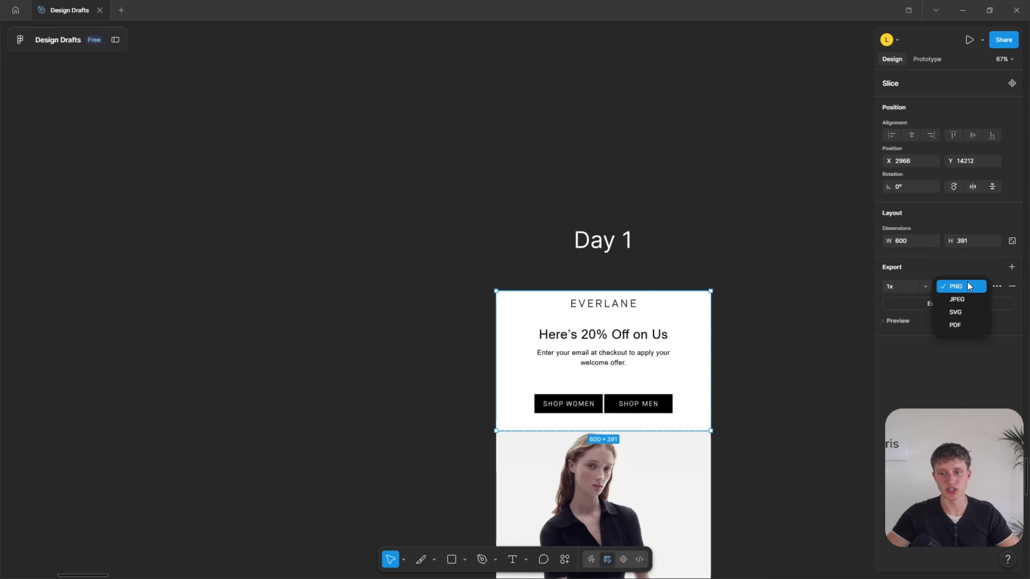
left_click(919, 355)
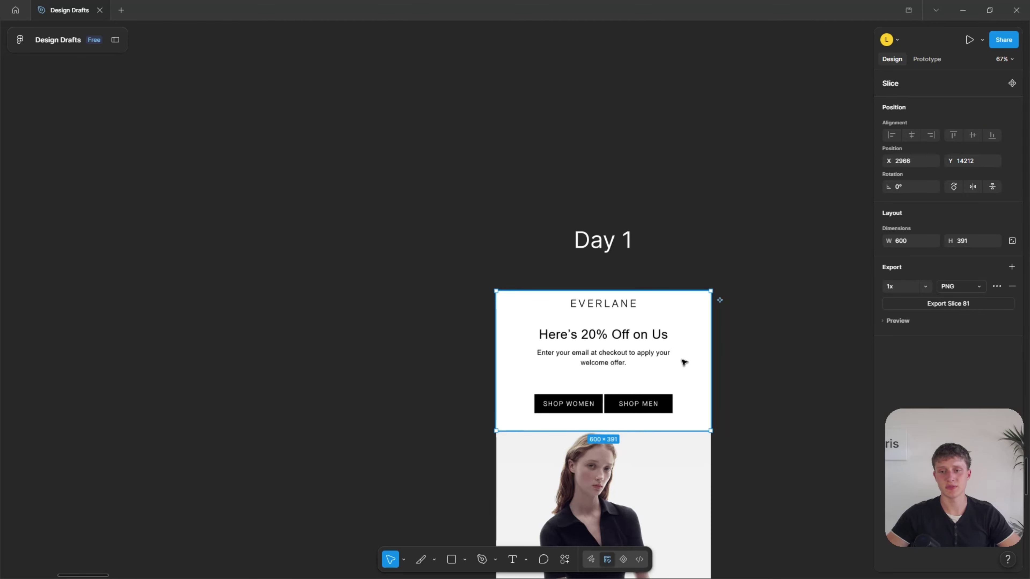
left_click(972, 286)
left_click(956, 301)
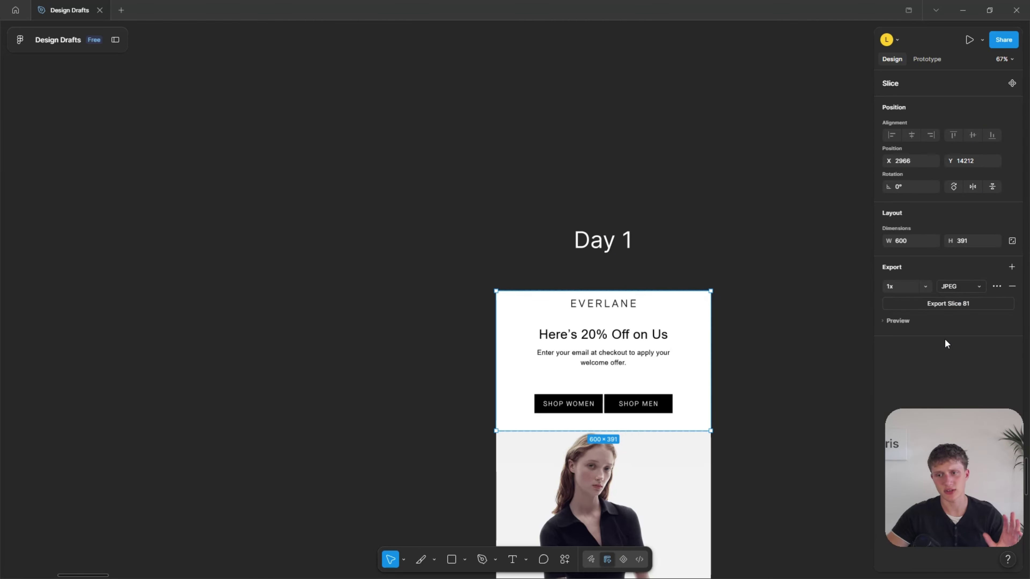
left_click(900, 287)
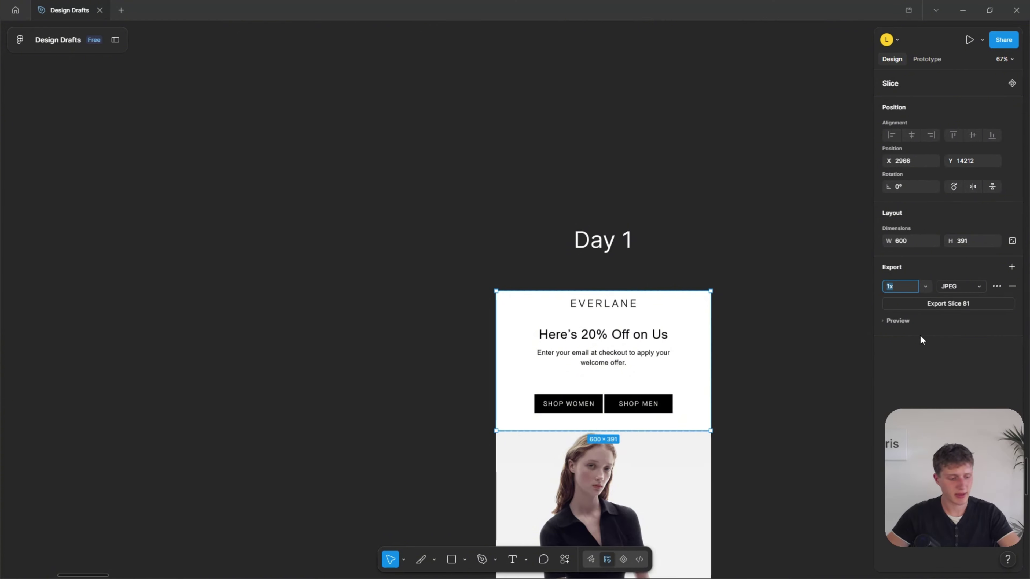
type("2")
key("Return")
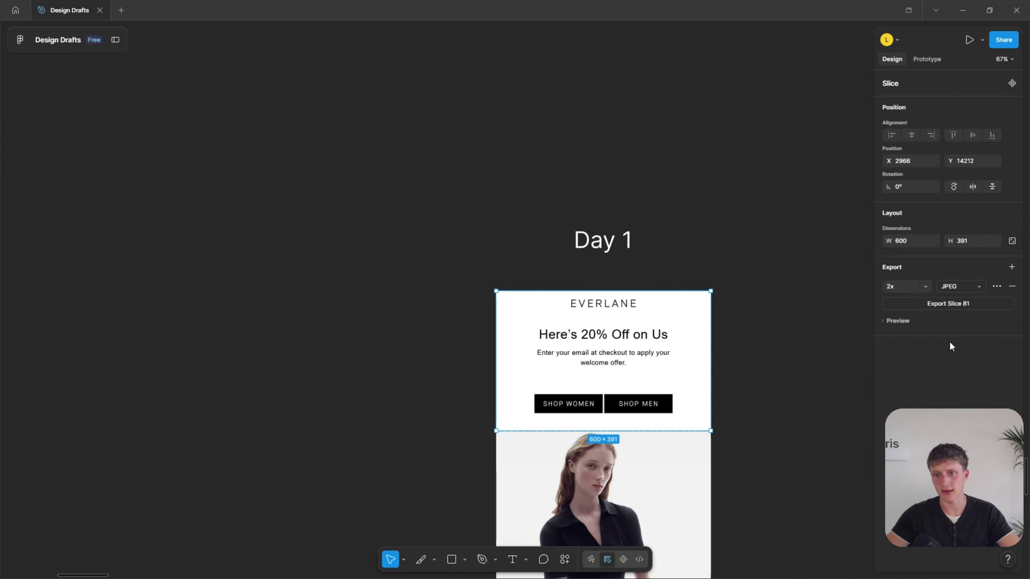
- Export the header slice and save it in the Downloads folder as Slice 81
left_click(948, 305)
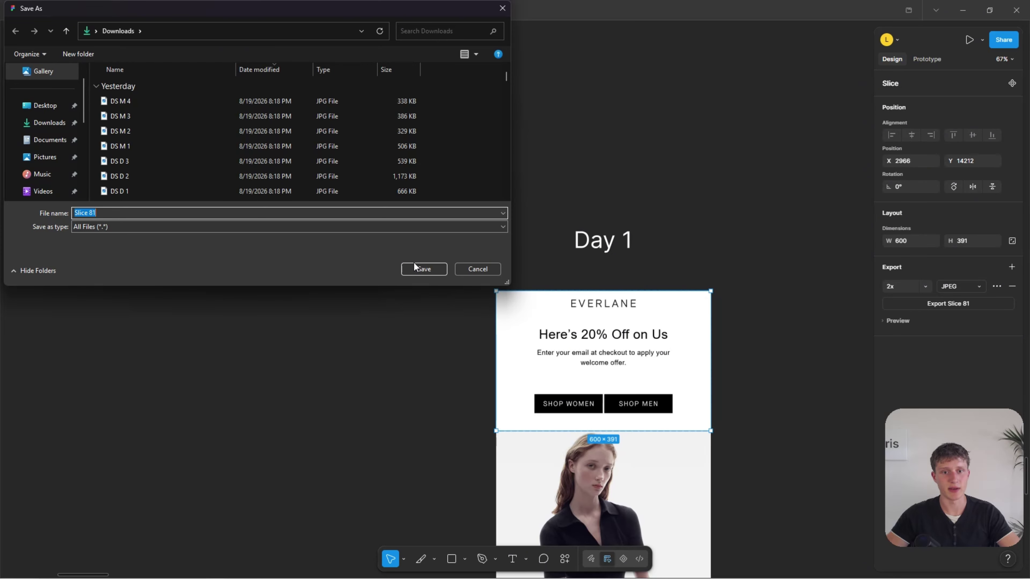
left_click(413, 268)
left_click(537, 282)
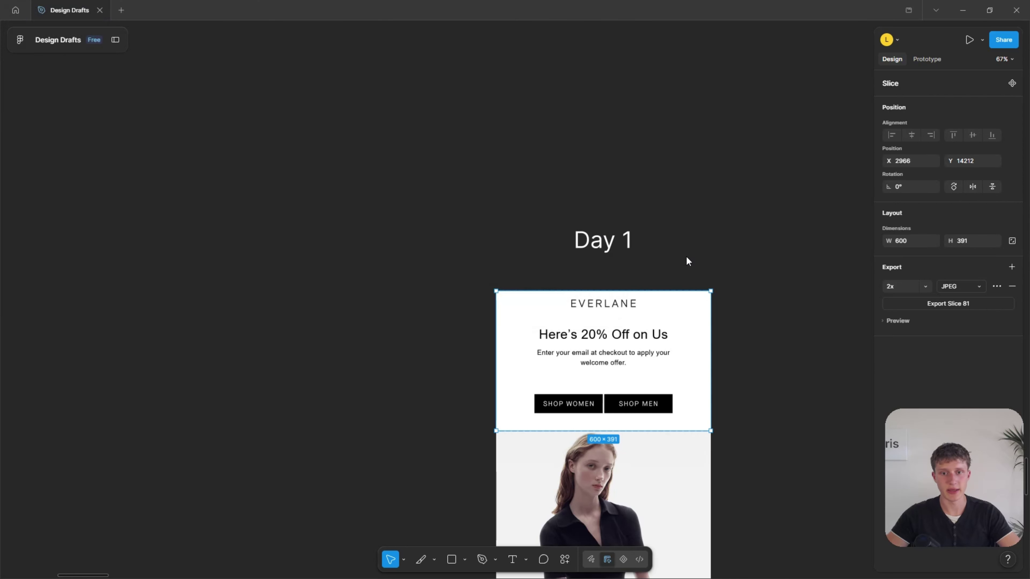
- Duplicate the header slice directly below itself and resize the copy to 600 × 750 to cover the model photo
scroll(621, 191, "down", 5)
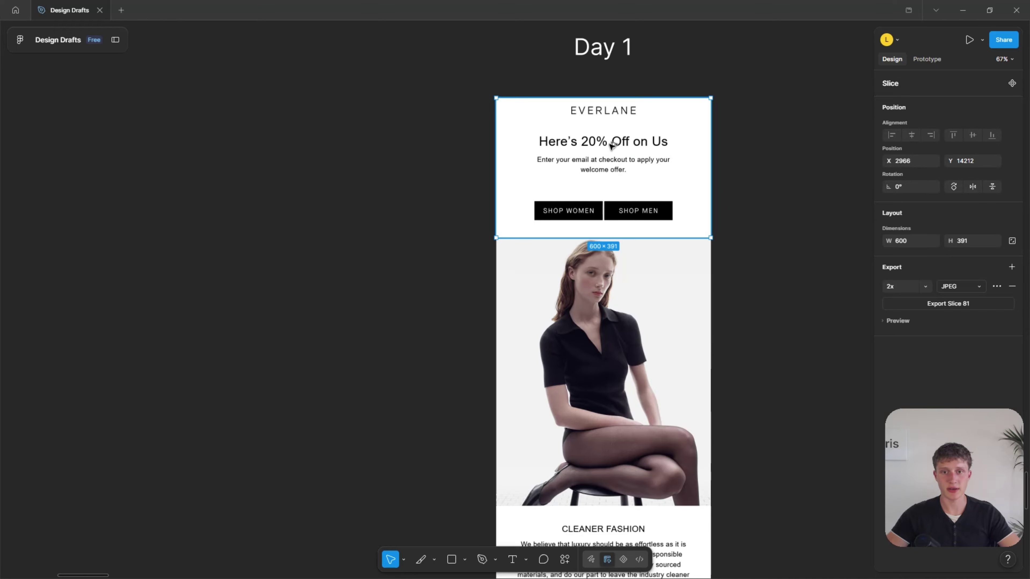
left_click_drag(612, 145, 612, 286)
scroll(706, 246, "up", 2)
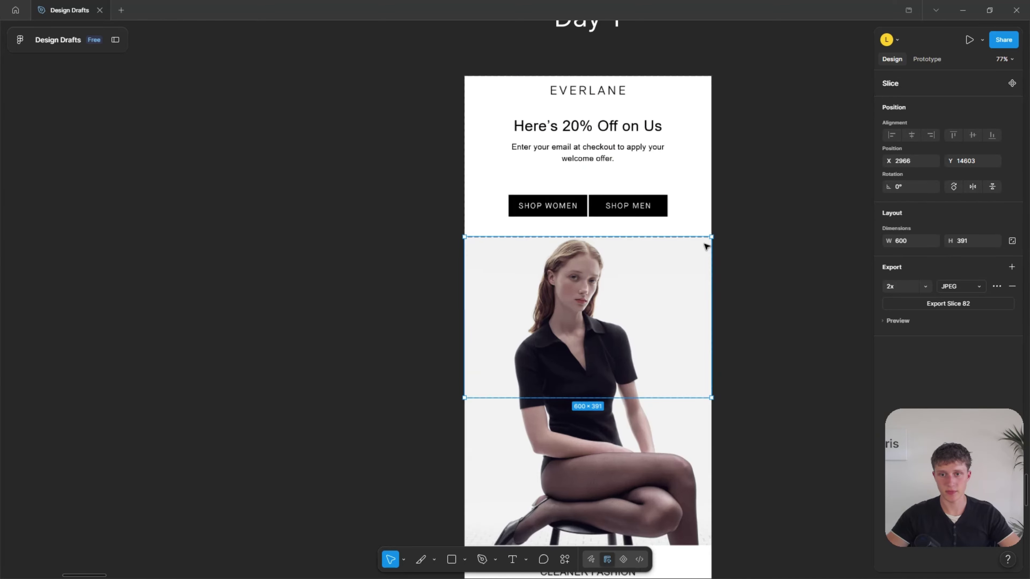
scroll(705, 247, "up", 10)
scroll(761, 232, "down", 2)
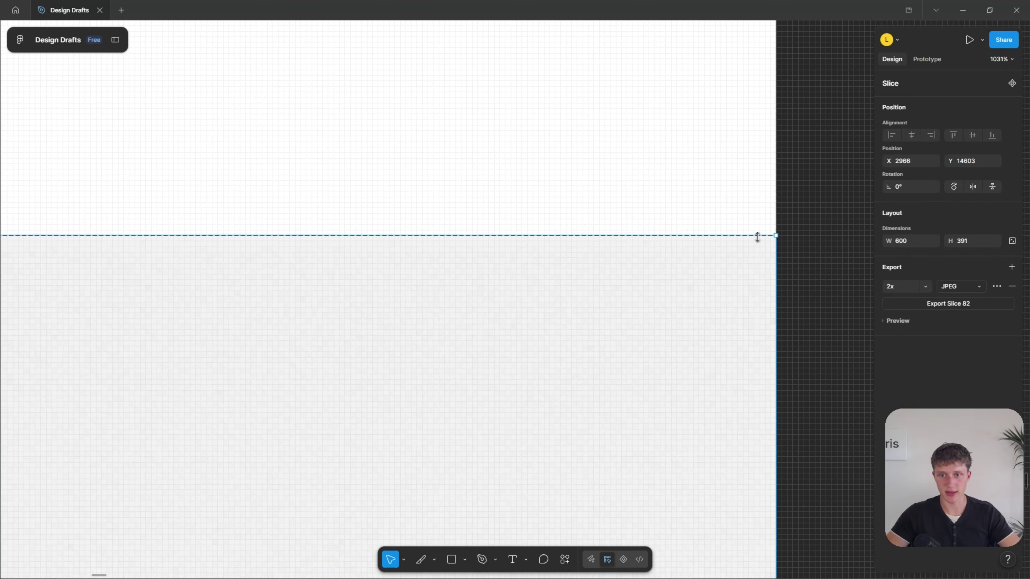
scroll(757, 237, "down", 10)
left_click_drag(609, 425, 628, 322)
scroll(627, 322, "up", 3)
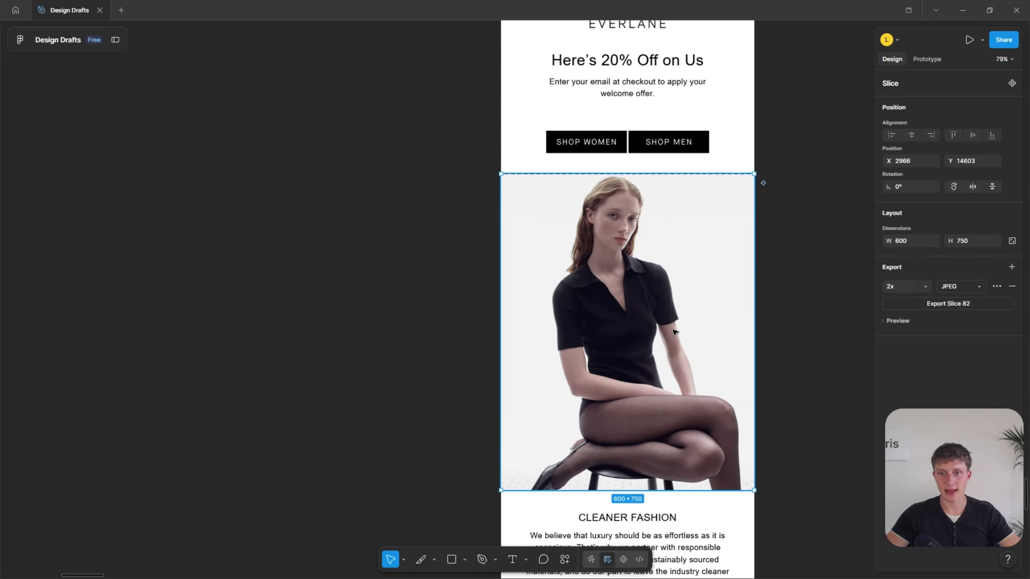
- Export the model photo slice and save it in the Downloads folder as Slice 82
key("ctrl+shift+e")
left_click(422, 270)
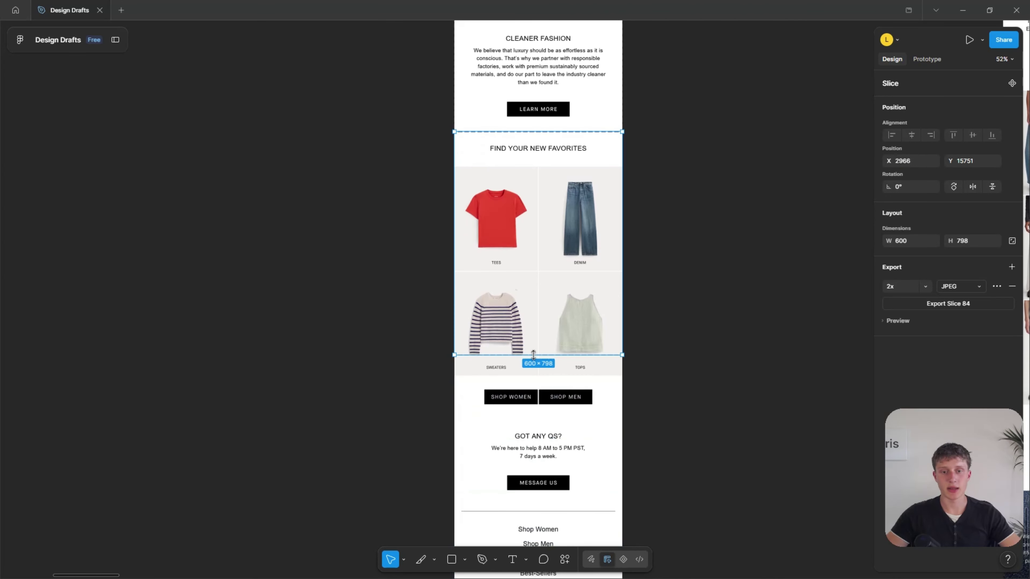
- Resize the slice to 600 × 124 over the Find Your New Favorites heading and export it as Slice 84, replacing the existing file
left_click_drag(538, 351, 538, 167)
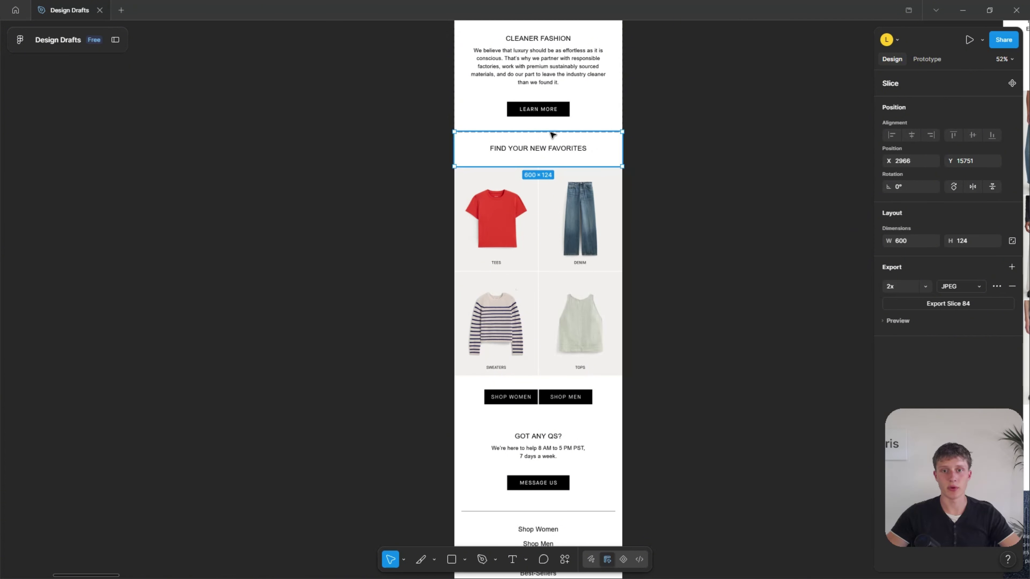
scroll(552, 134, "up", 3)
left_click(923, 303)
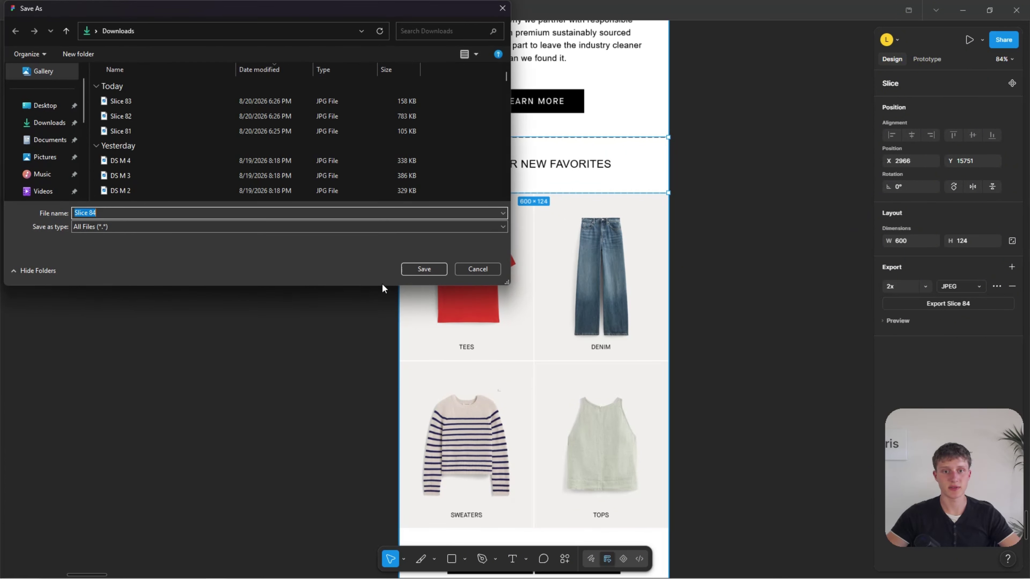
left_click(422, 269)
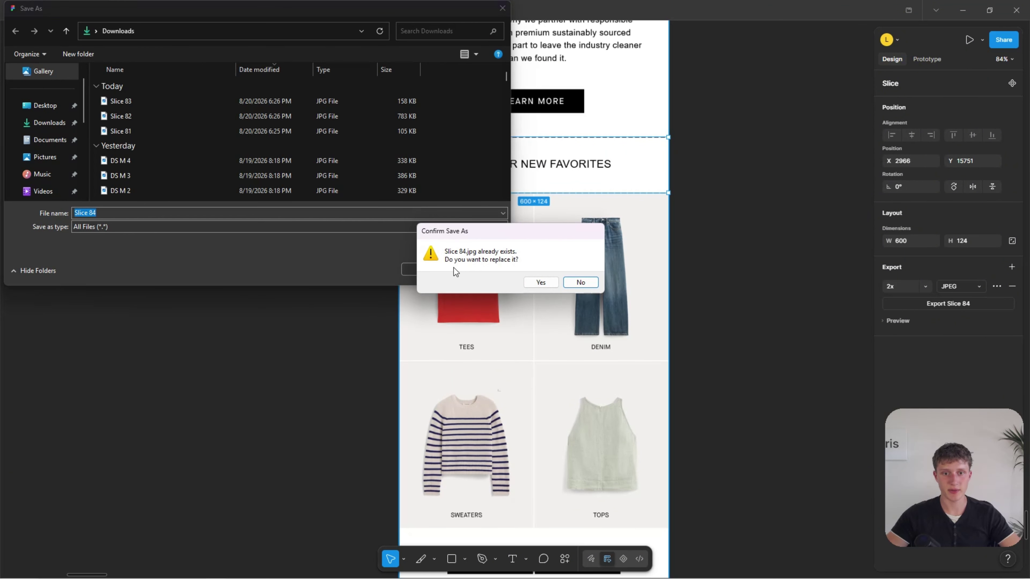
left_click(539, 278)
- Duplicate the heading slice directly below, resize the copy to 300 × 374 over the Tees tile, and export it as Slice 85
left_click_drag(444, 156, 446, 212)
scroll(456, 244, "up", 1)
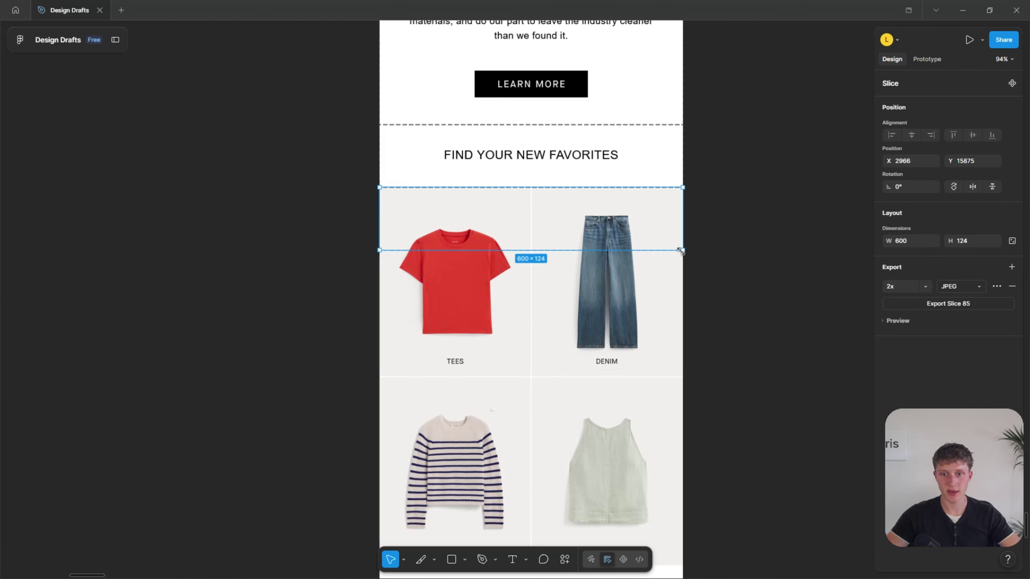
left_click_drag(683, 250, 530, 377)
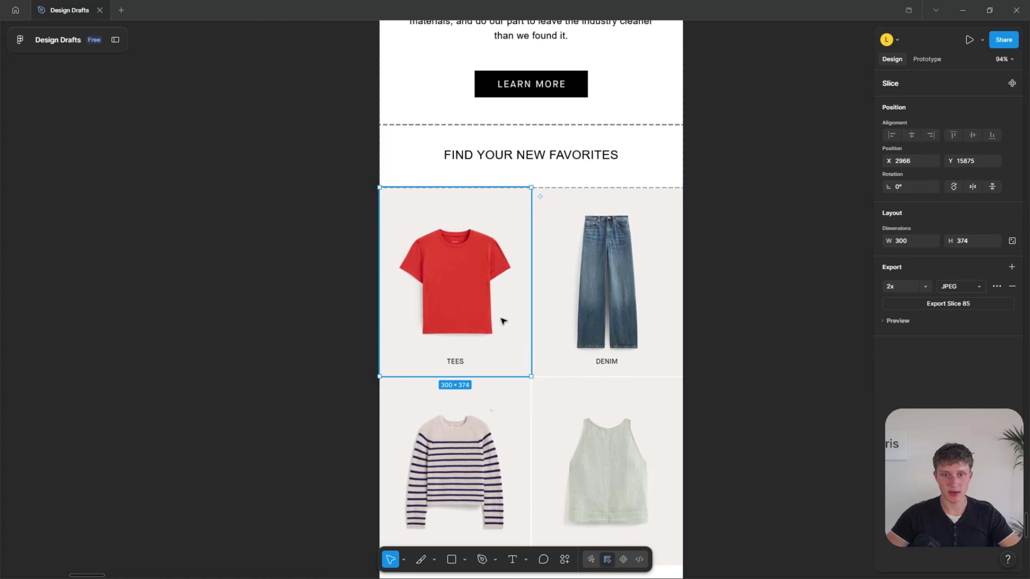
left_click(946, 304)
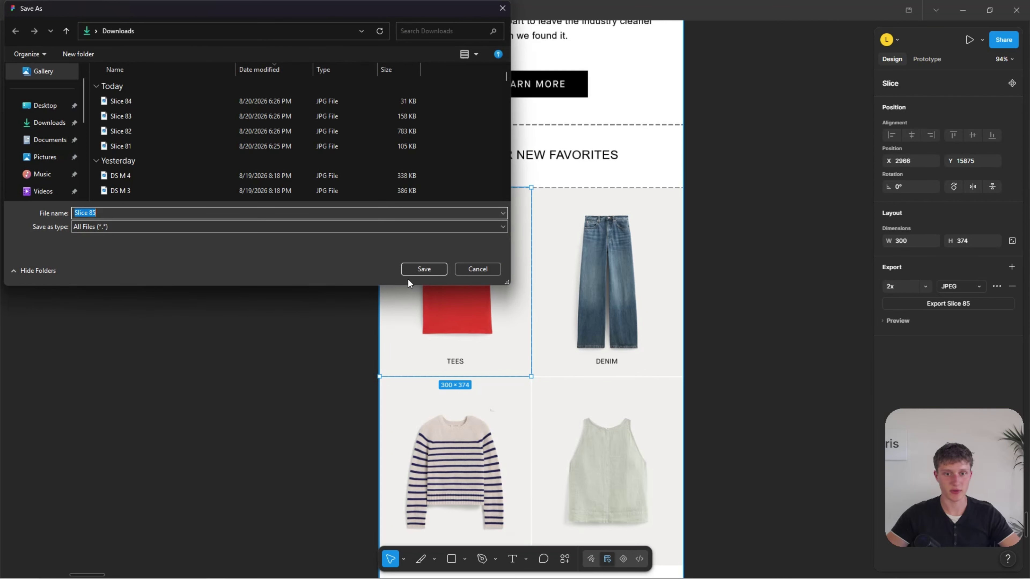
left_click(416, 268)
- Duplicate the Tees slice onto the Denim tile and check that its edges align with the tile boundaries
scroll(445, 272, "up", 3)
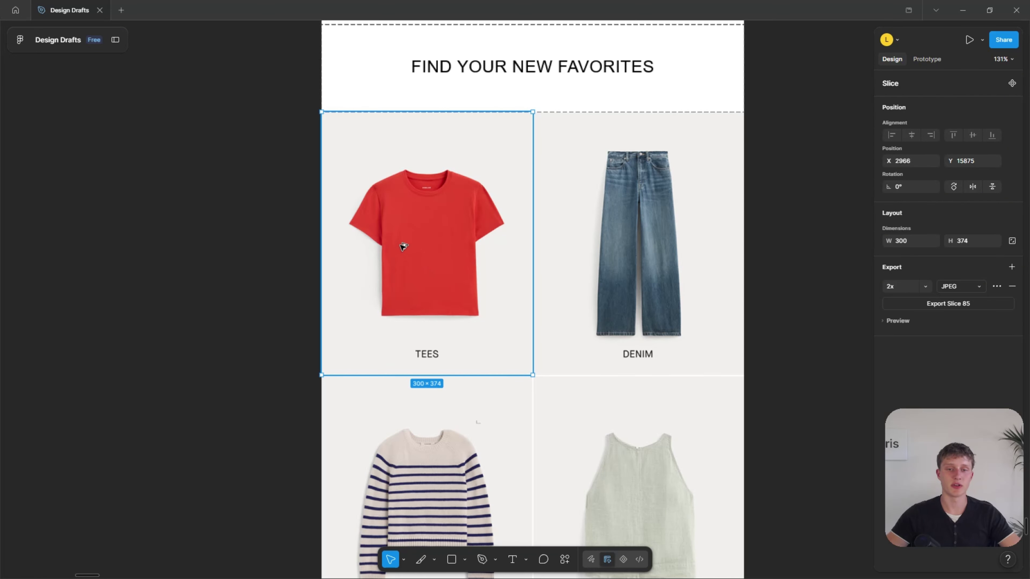
left_click_drag(402, 245, 542, 241)
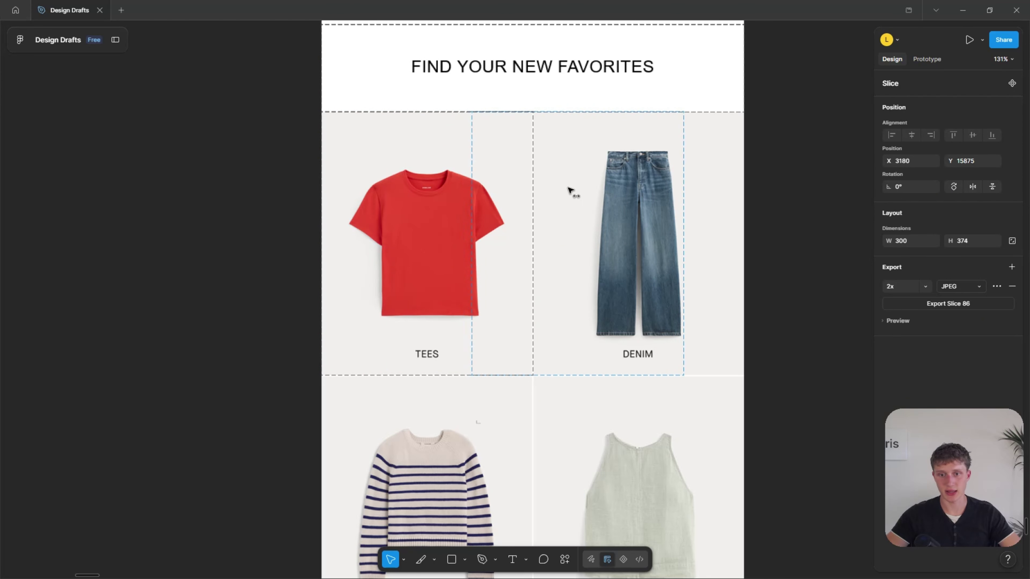
left_click_drag(570, 191, 628, 192)
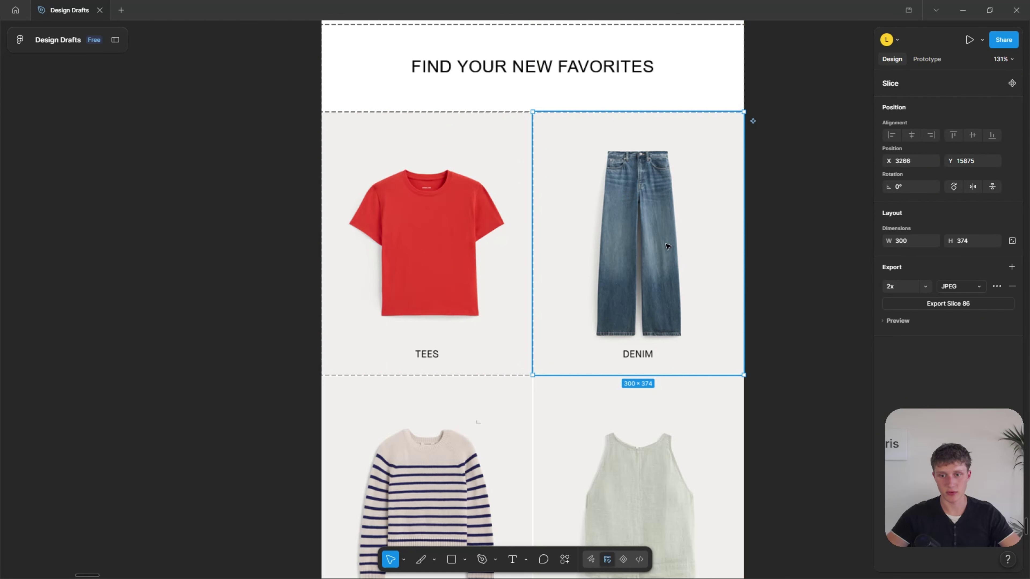
scroll(738, 393, "up", 5)
scroll(738, 393, "up", 10)
scroll(738, 400, "down", 10)
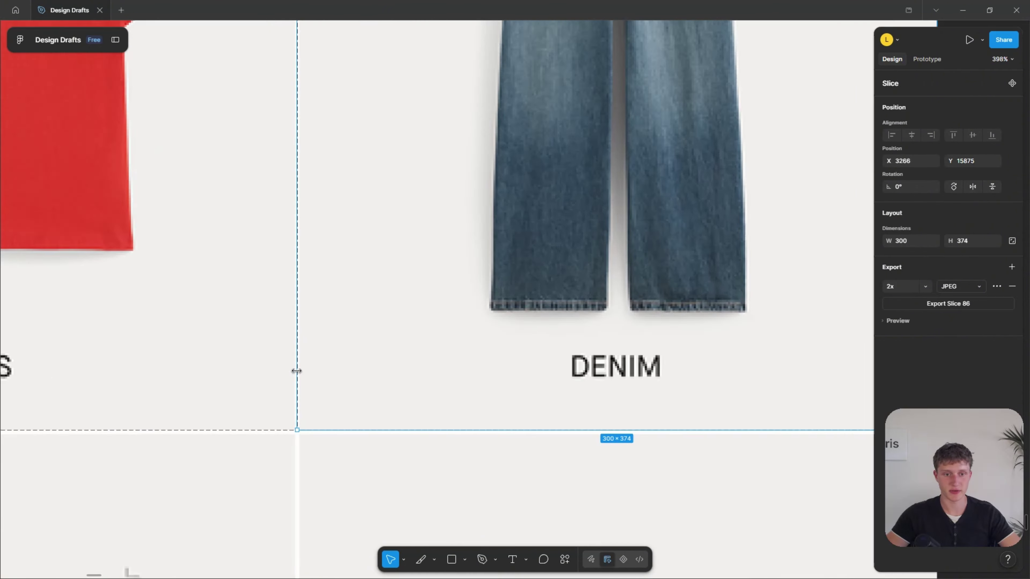
scroll(311, 370, "up", 10)
scroll(311, 370, "down", 15)
- Duplicate the Denim slice directly below onto the Tops tile and check its corner alignment
left_click_drag(593, 166, 591, 457)
scroll(539, 284, "up", 15)
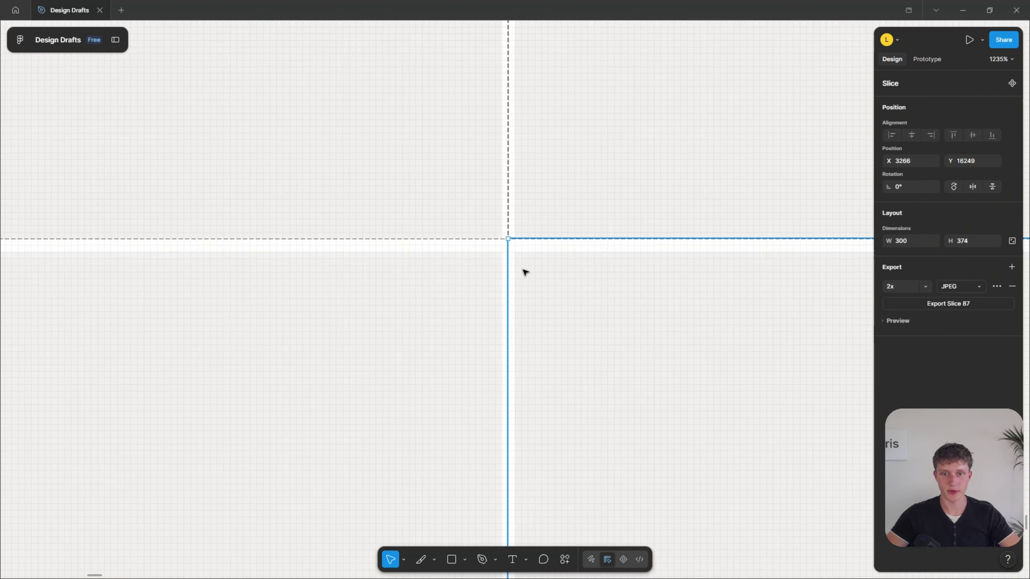
scroll(548, 295, "down", 15)
- Draw a 300 × 159 slice over the Shop Women button, directly below the Sweaters tile
key("s")
left_click_drag(226, 189, 385, 273)
scroll(536, 290, "up", 3)
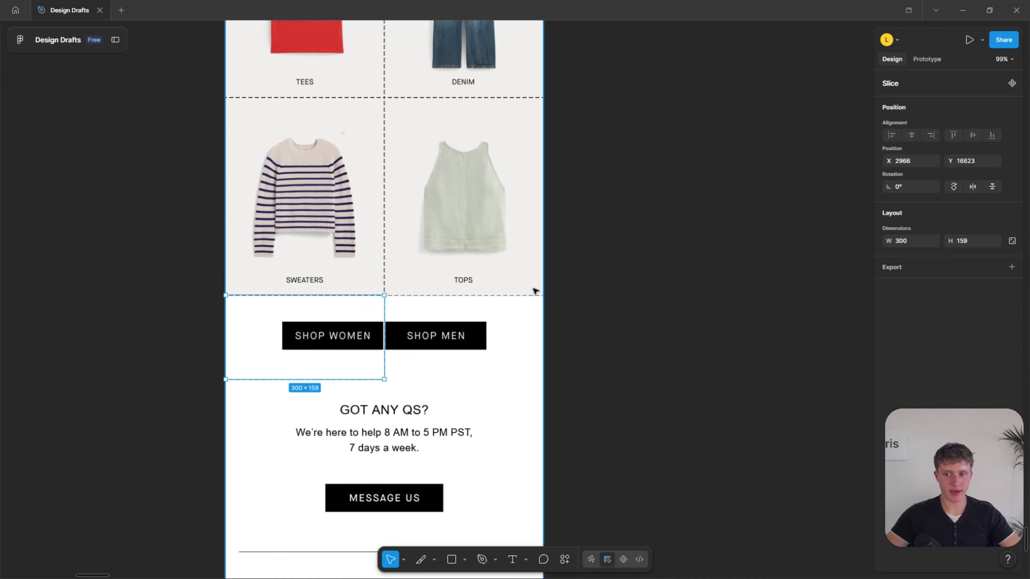
- Add a 2x JPEG export setting to the Shop Women button slice and export it to Downloads as Slice 89
left_click(968, 299)
left_click(903, 287)
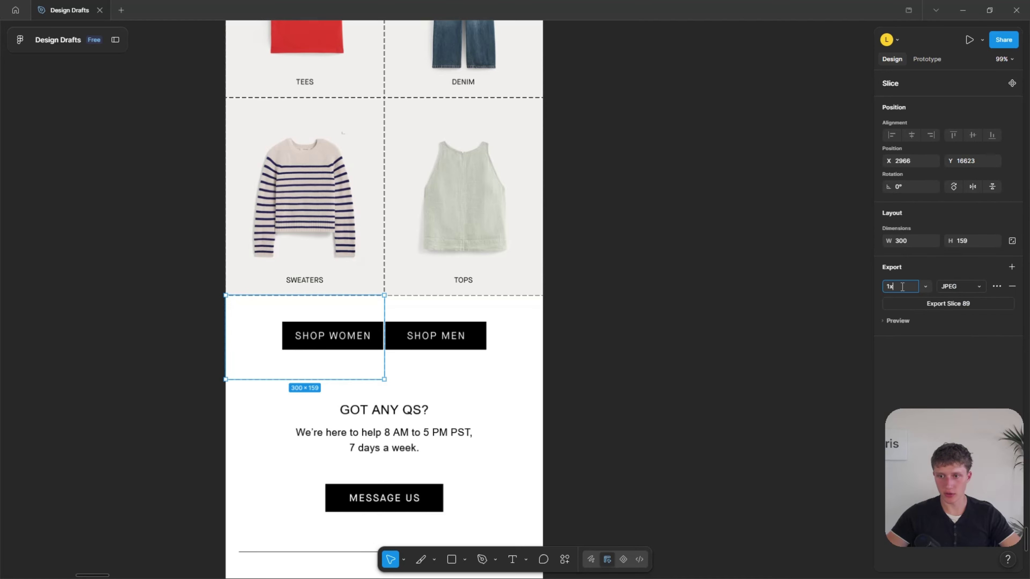
left_click(943, 304)
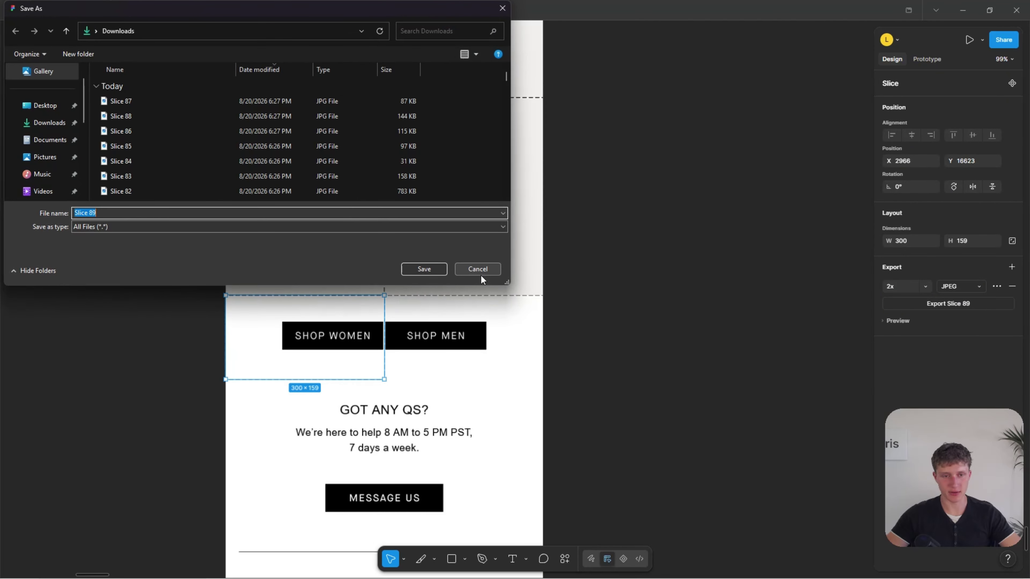
left_click(409, 271)
- Duplicate the Shop Women button slice onto the Shop Men button, check its alignment, and export it as Slice 90
left_click_drag(287, 328, 449, 328)
scroll(422, 339, "up", 10)
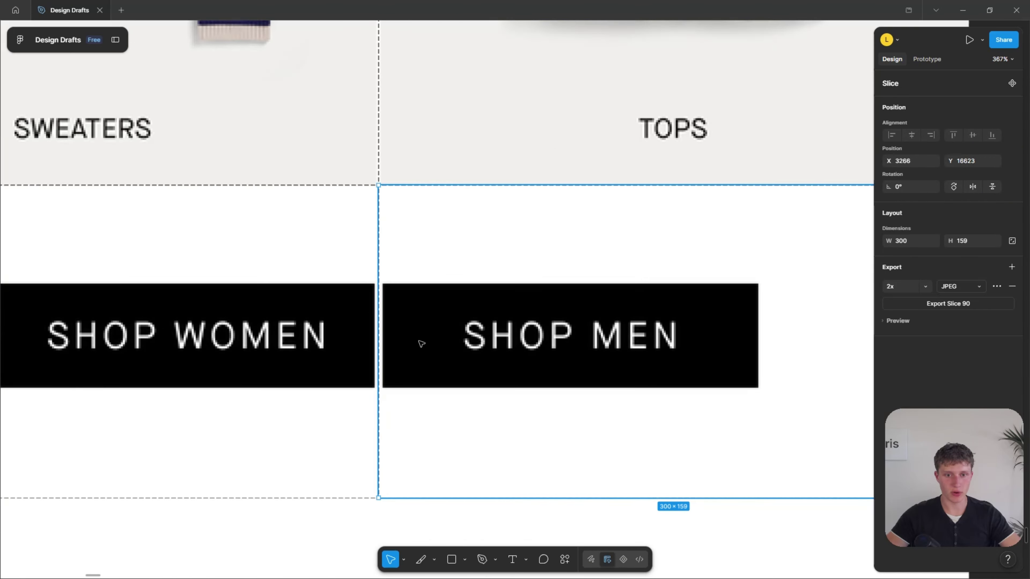
scroll(421, 340, "down", 8)
left_click(962, 307)
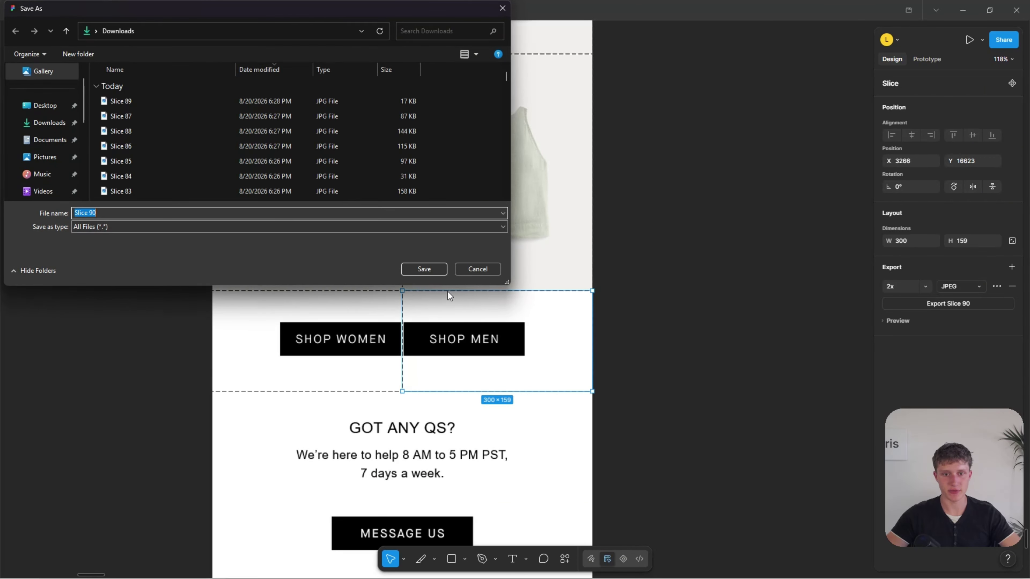
left_click(418, 268)
- Draw a slice over the Shop Women footer link and extend it to 600 × 82, ending above the Shop Men link
scroll(420, 267, "down", 5)
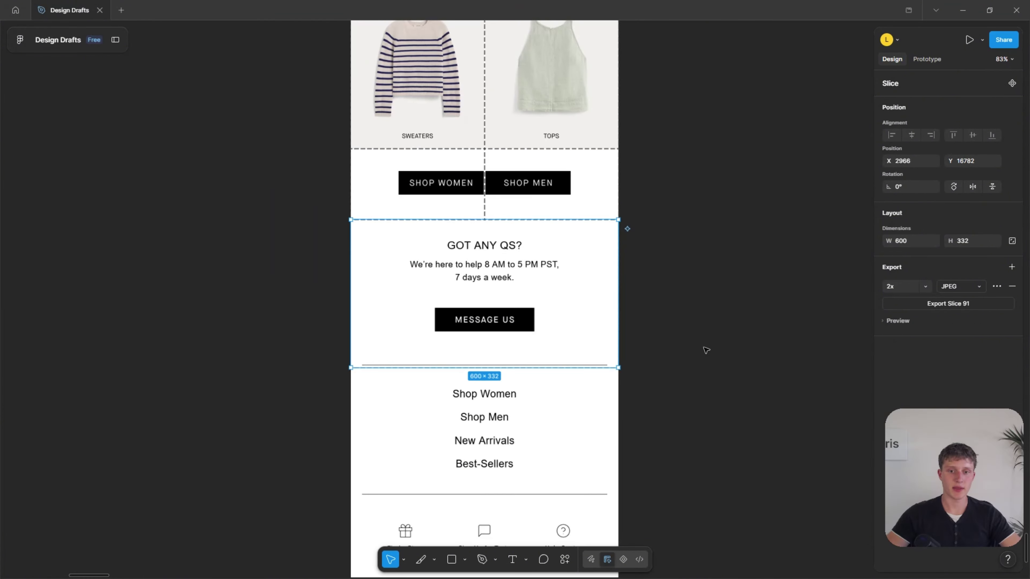
left_click(706, 350)
scroll(487, 347, "down", 5)
scroll(457, 327, "up", 2)
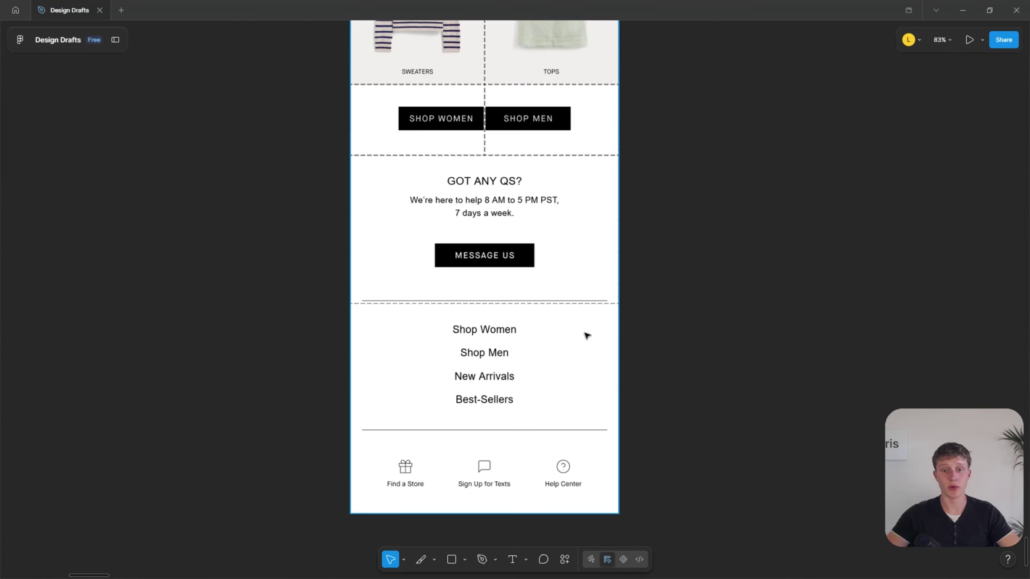
key("shift+p")
scroll(352, 311, "up", 15)
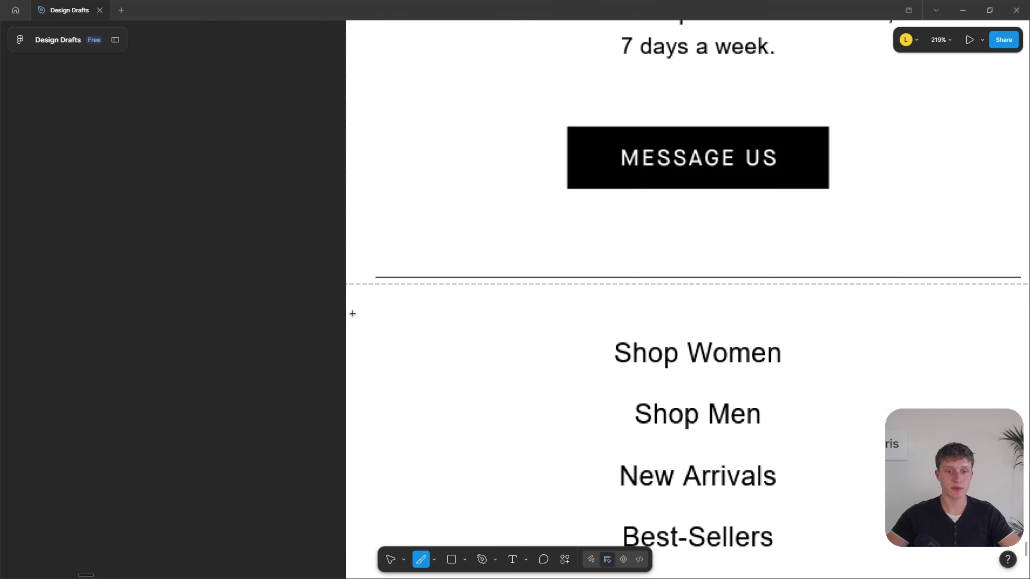
left_click_drag(358, 281, 528, 349)
scroll(202, 306, "down", 15)
scroll(345, 367, "up", 2)
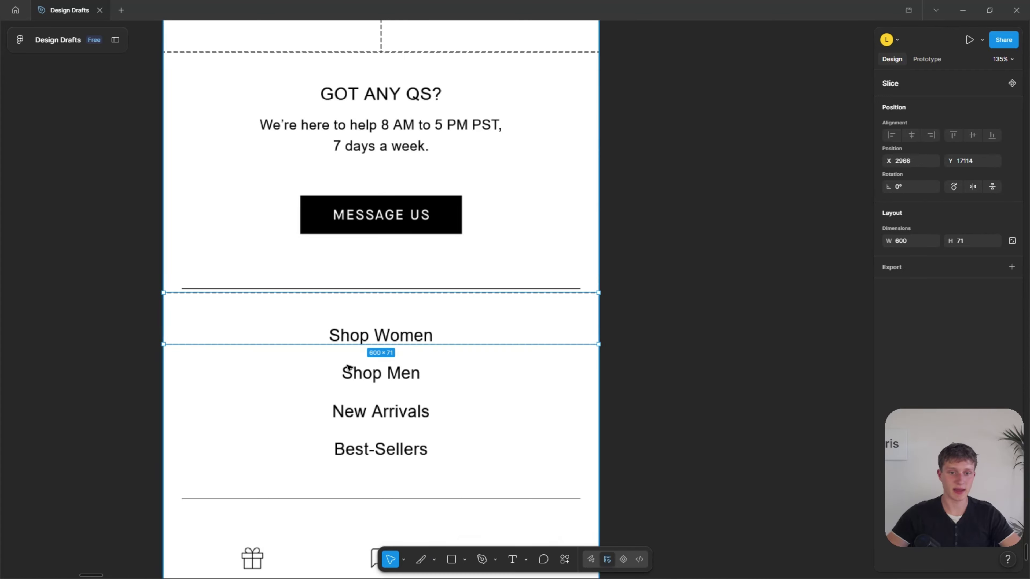
left_click_drag(410, 345, 406, 353)
- Duplicate the slice downward onto the Shop Men link at 600 × 57 and onto the New Arrivals link at 600 × 51
key("ctrl+d")
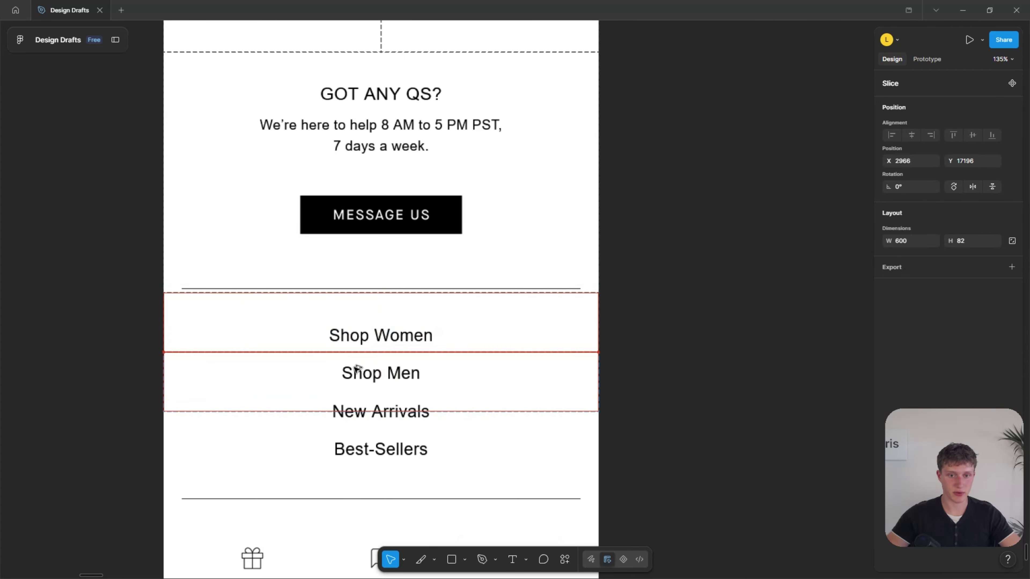
left_click(354, 370)
left_click_drag(348, 411, 348, 393)
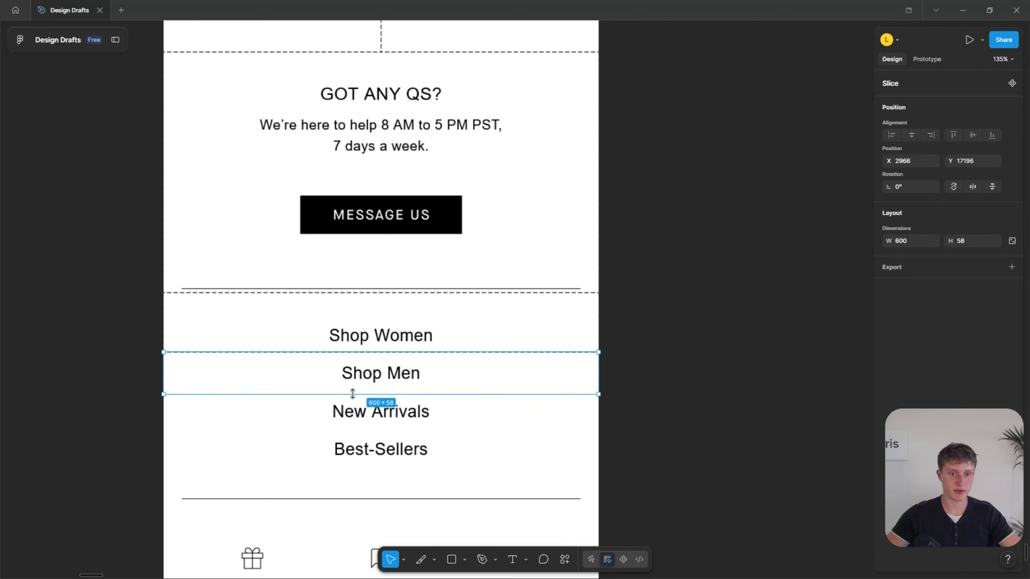
key("ctrl+d")
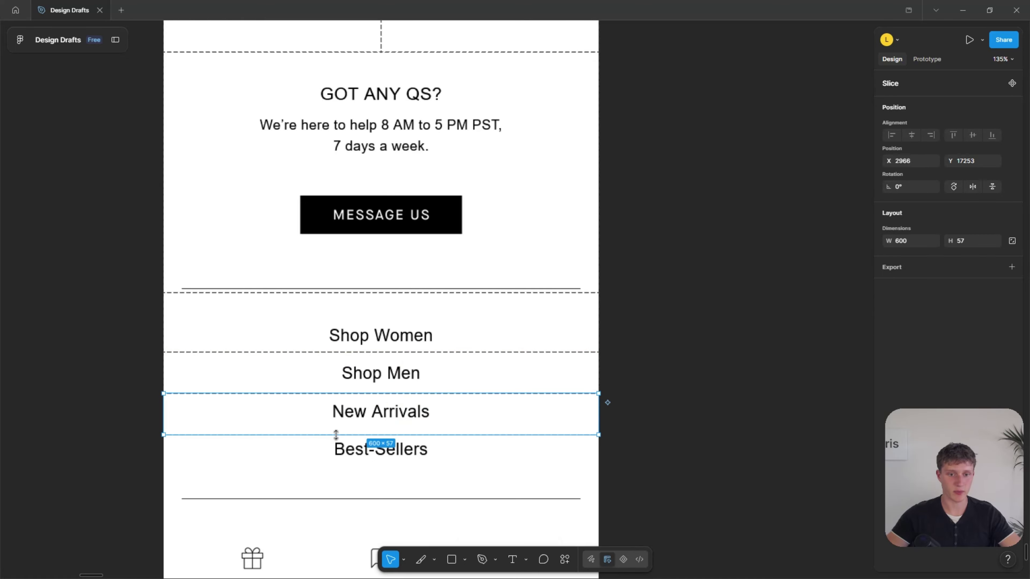
left_click_drag(333, 434, 337, 430)
- Duplicate the New Arrivals slice onto the Best-Sellers link and extend its lower edge to just above the divider line
key("ctrl+d")
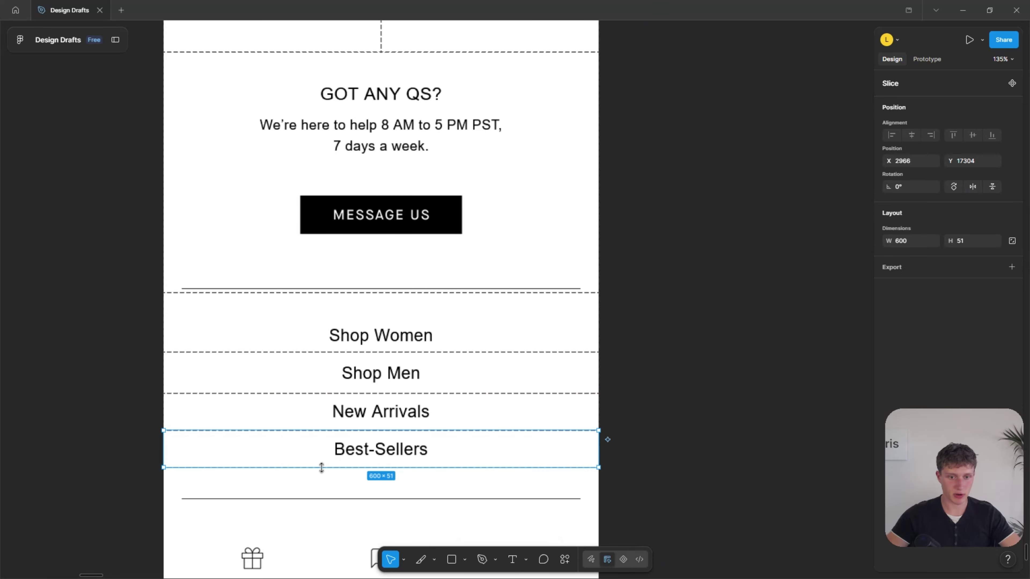
left_click_drag(322, 467, 322, 490)
left_click(612, 375)
scroll(645, 380, "down", 5)
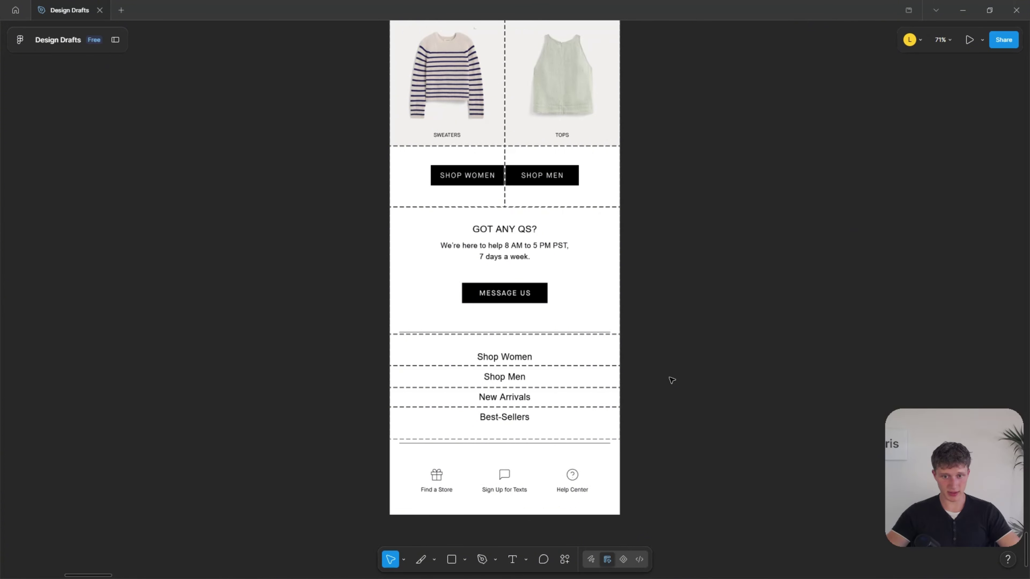
- Switch to Email #1 in Klaviyo and duplicate the top desktop-only image block twice, making five image blocks
scroll(649, 380, "up", 8)
scroll(527, 380, "down", 3)
scroll(488, 381, "up", 4)
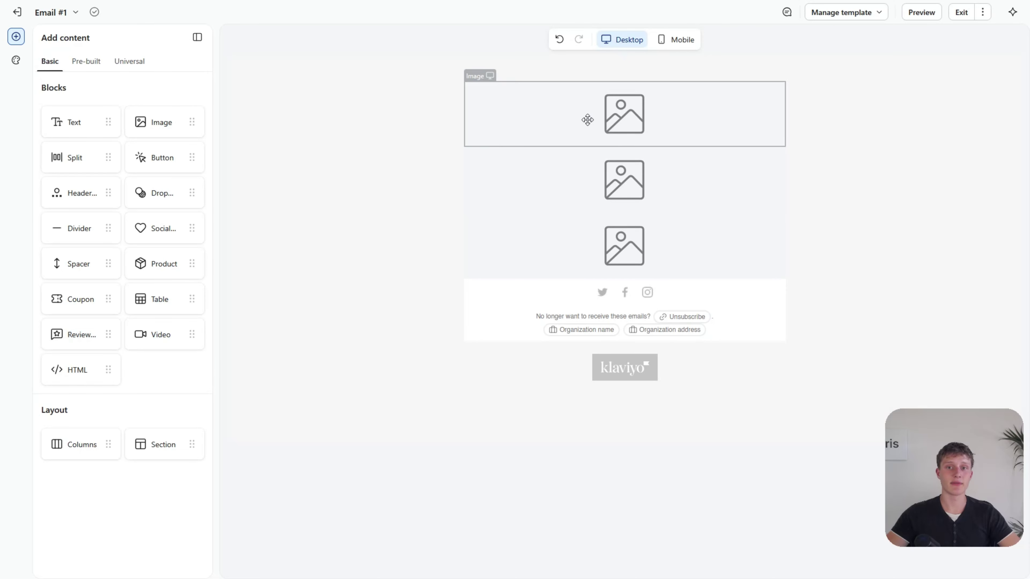
left_click(587, 120)
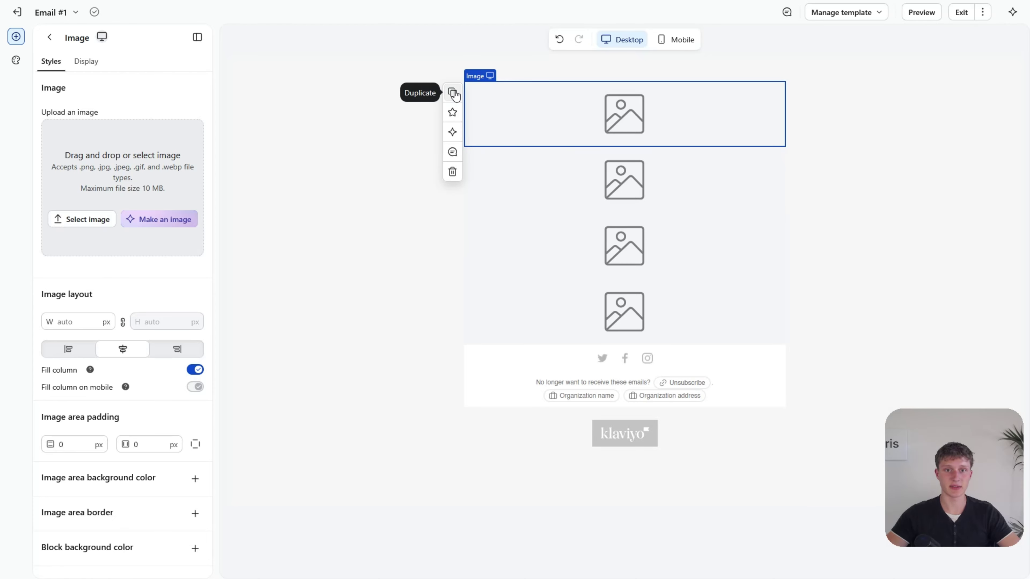
left_click(453, 92)
- Upload Slice 81.jpg from Downloads into the topmost desktop-only image block
left_click(537, 114)
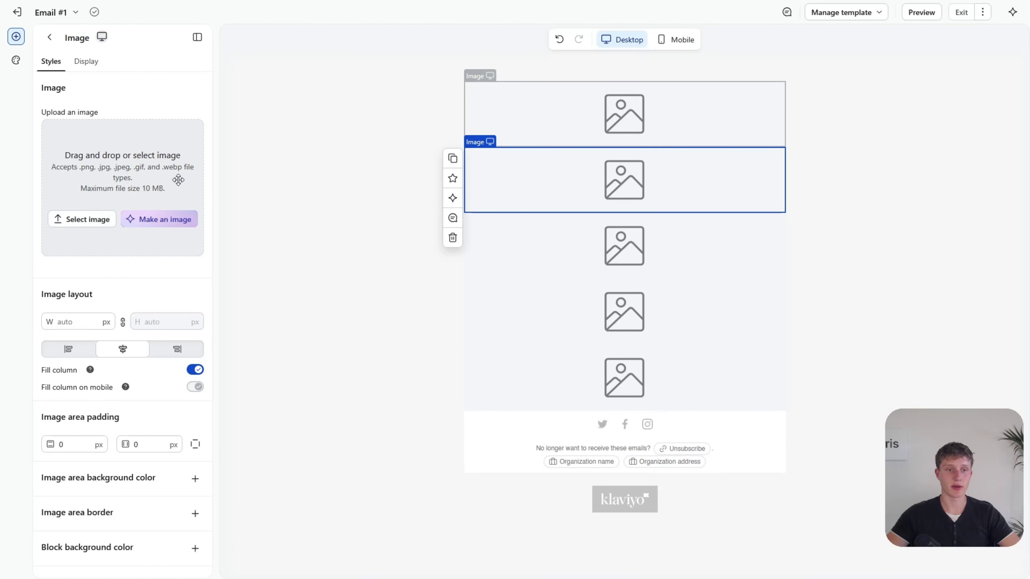
left_click(138, 122)
left_click(121, 77)
left_click(491, 233)
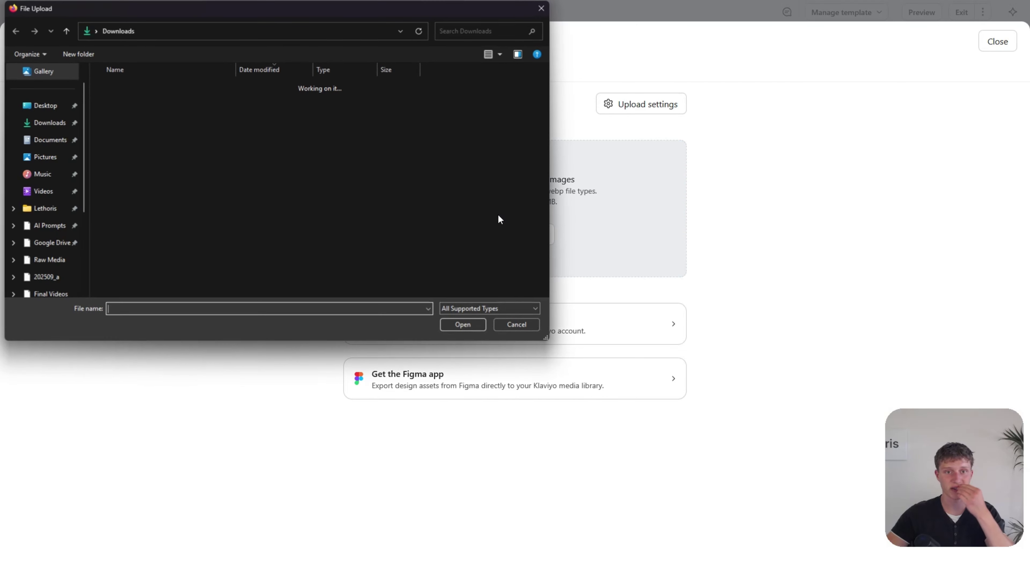
double_click(141, 247)
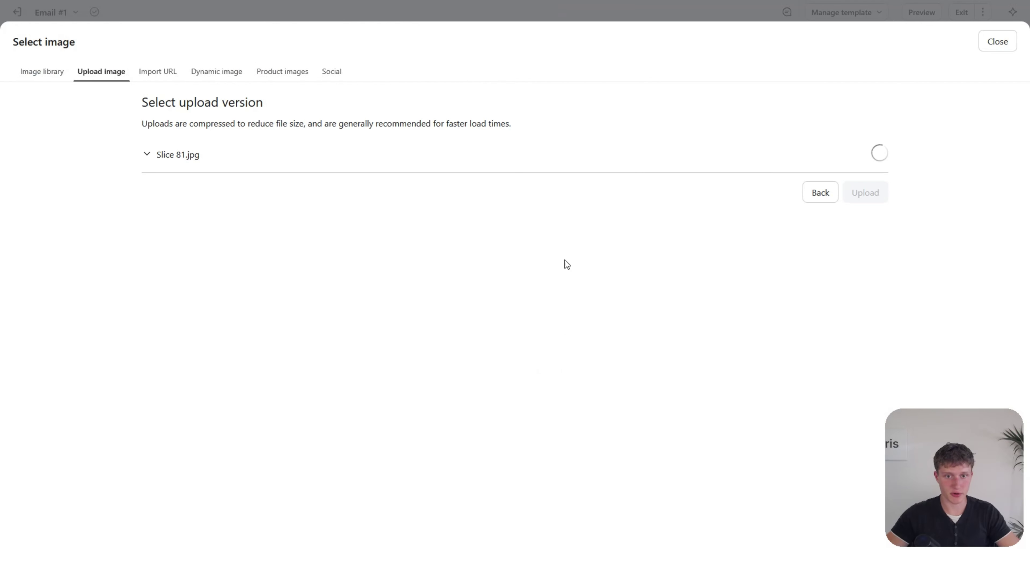
left_click(865, 498)
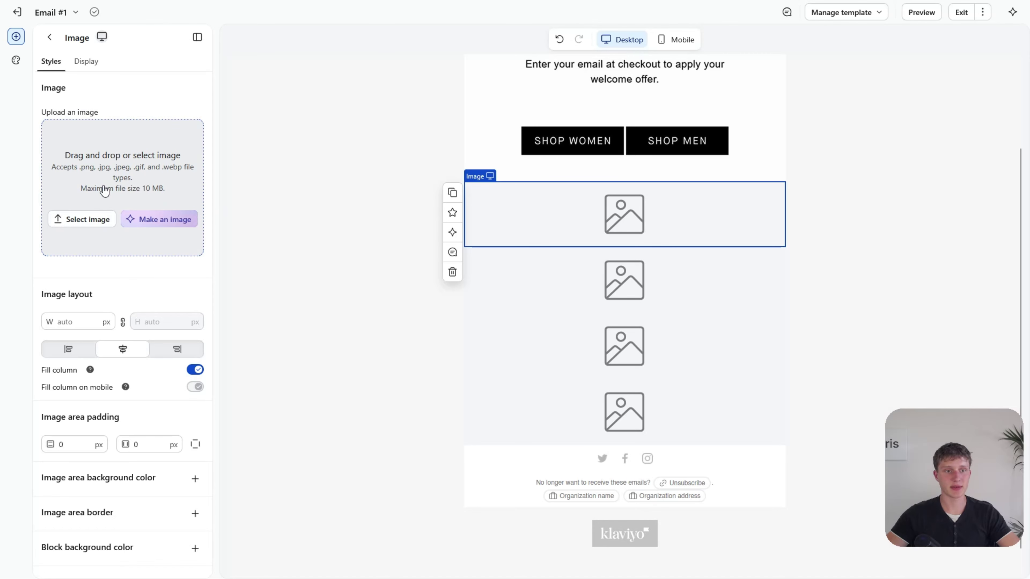
- Upload the compressed version of Slice 82.jpg from Downloads into the empty image block directly below the header slice
left_click(106, 152)
left_click(107, 74)
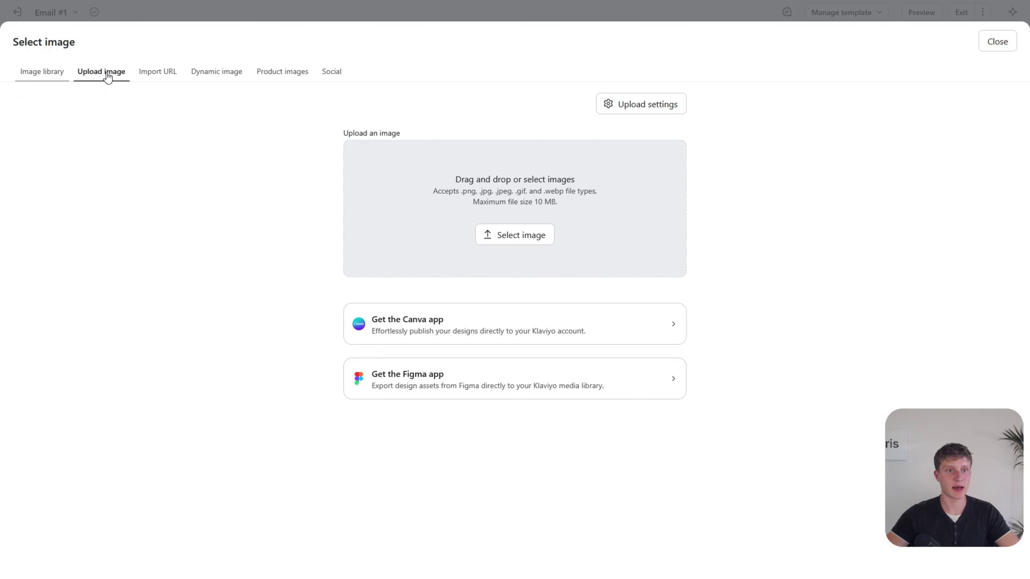
left_click(625, 198)
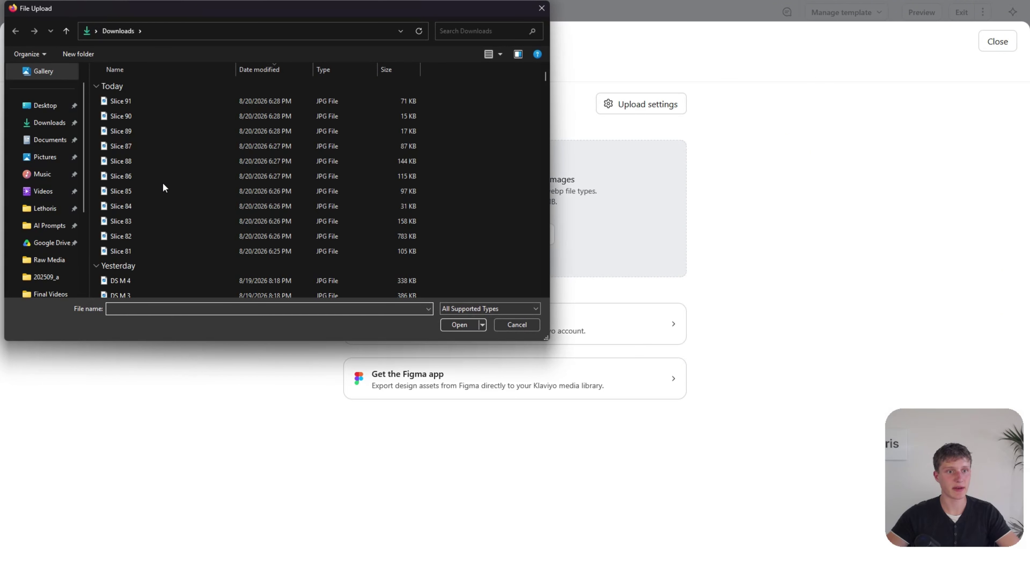
double_click(138, 241)
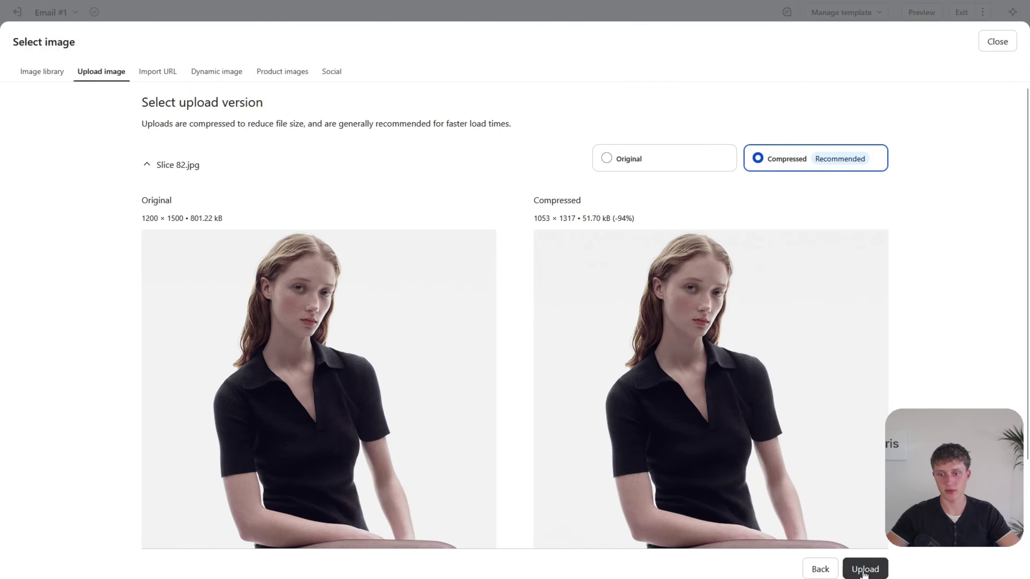
left_click(863, 569)
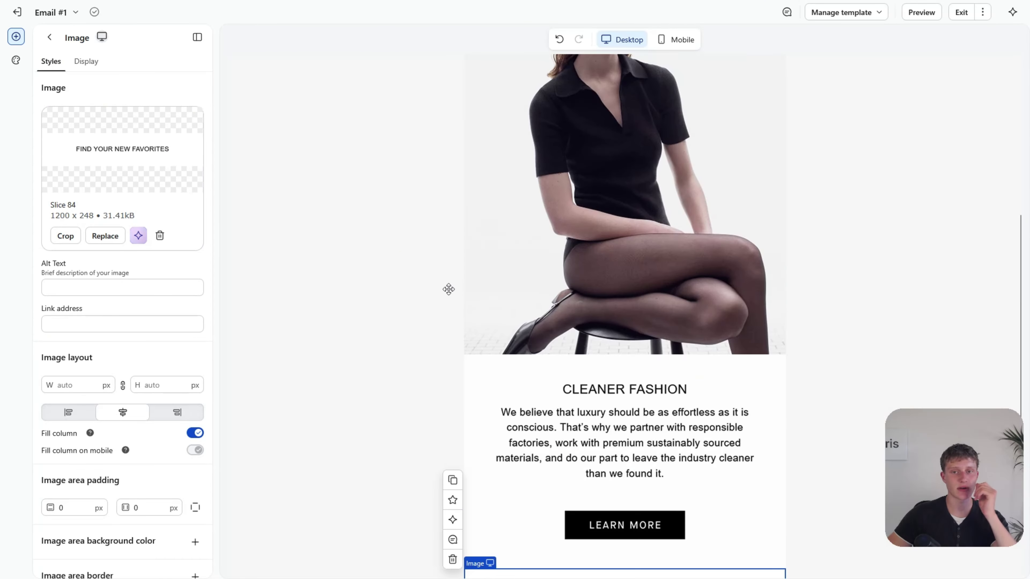
- Review the filled image blocks in the email from header to Find Your New Favorites, and check the Day 1 layout in Figma
scroll(449, 289, "up", 5)
scroll(449, 289, "up", 3)
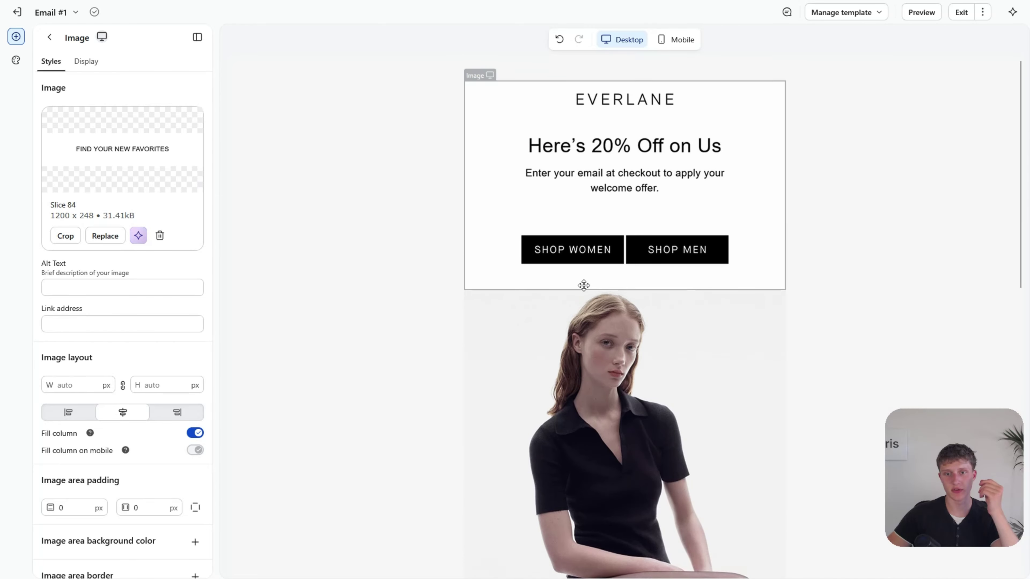
scroll(576, 280, "down", 12)
scroll(566, 271, "down", 2)
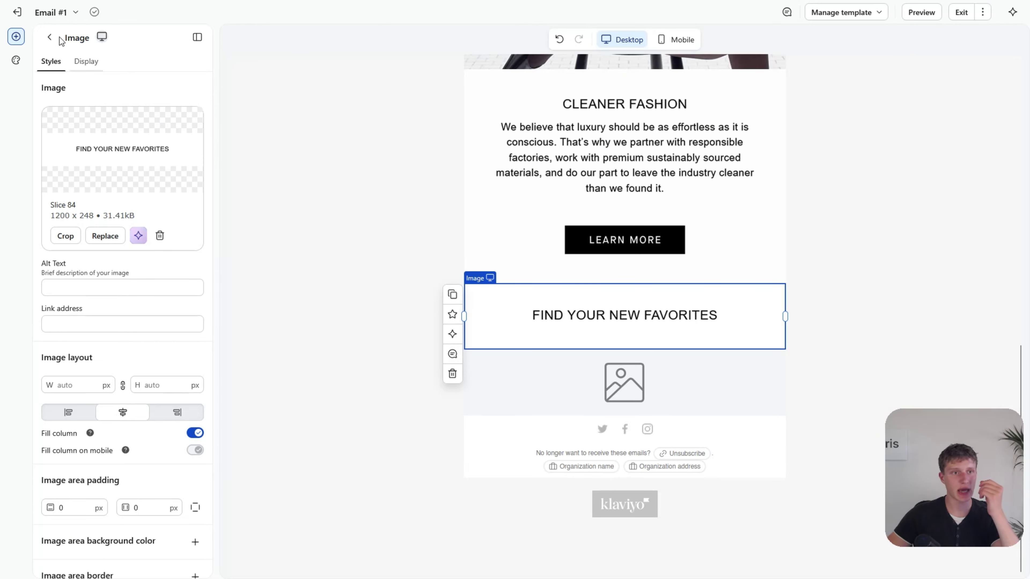
left_click(50, 41)
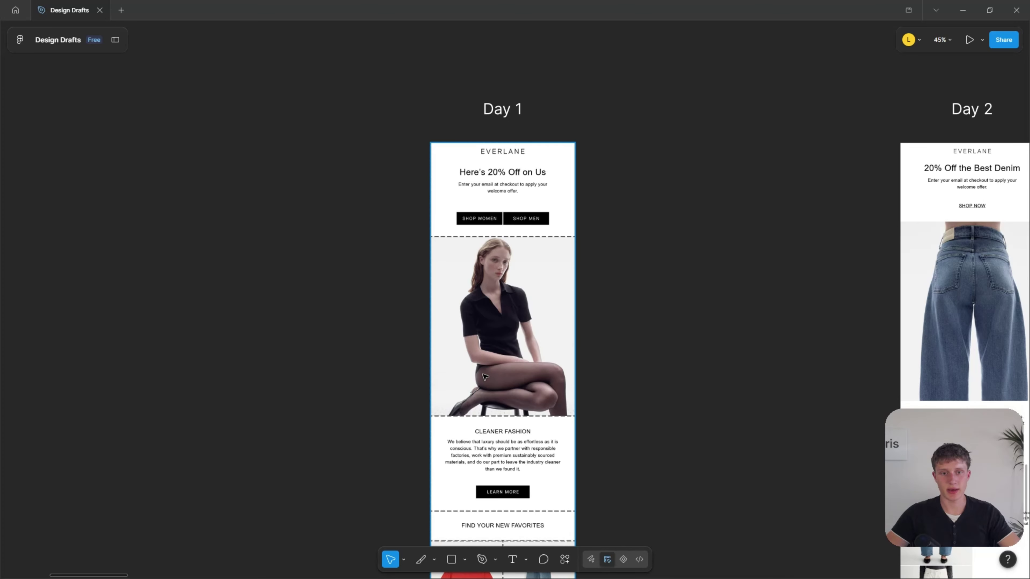
scroll(485, 377, "down", 5)
scroll(476, 323, "up", 5)
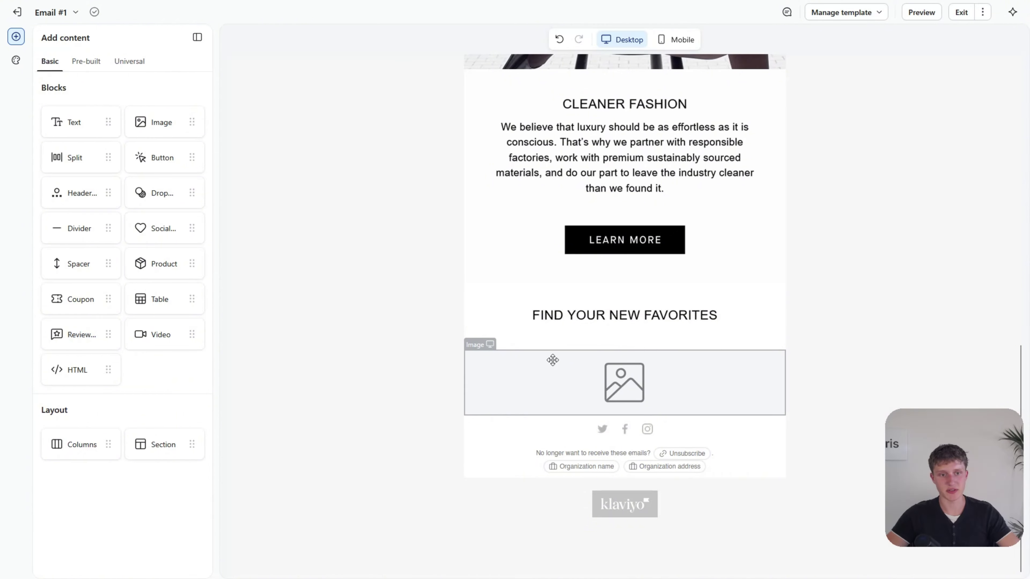
- Insert a Split block between the Find Your New Favorites image and the empty image block, with both columns holding images
left_click_drag(68, 160, 525, 352)
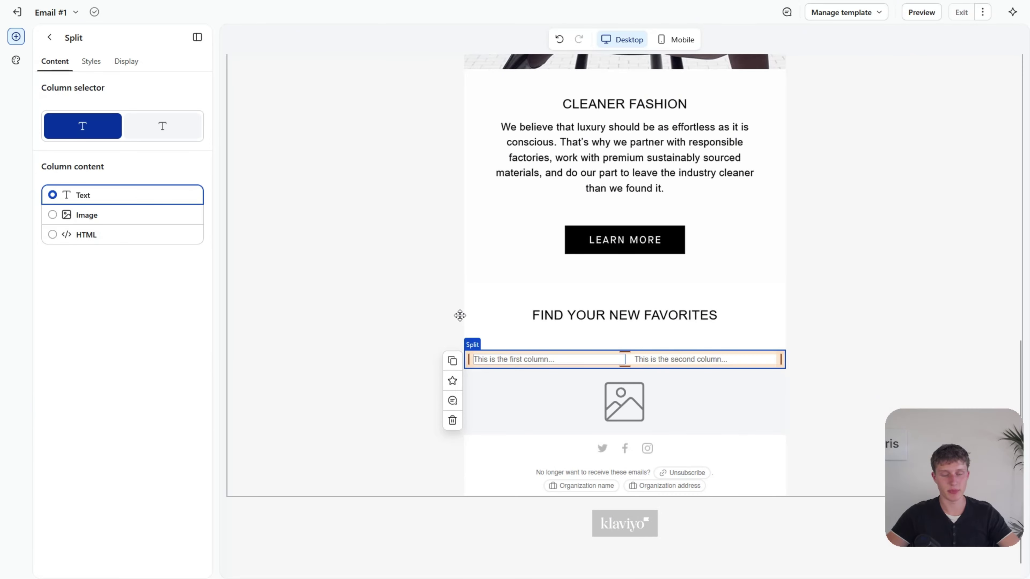
left_click(73, 213)
left_click(134, 130)
left_click(87, 215)
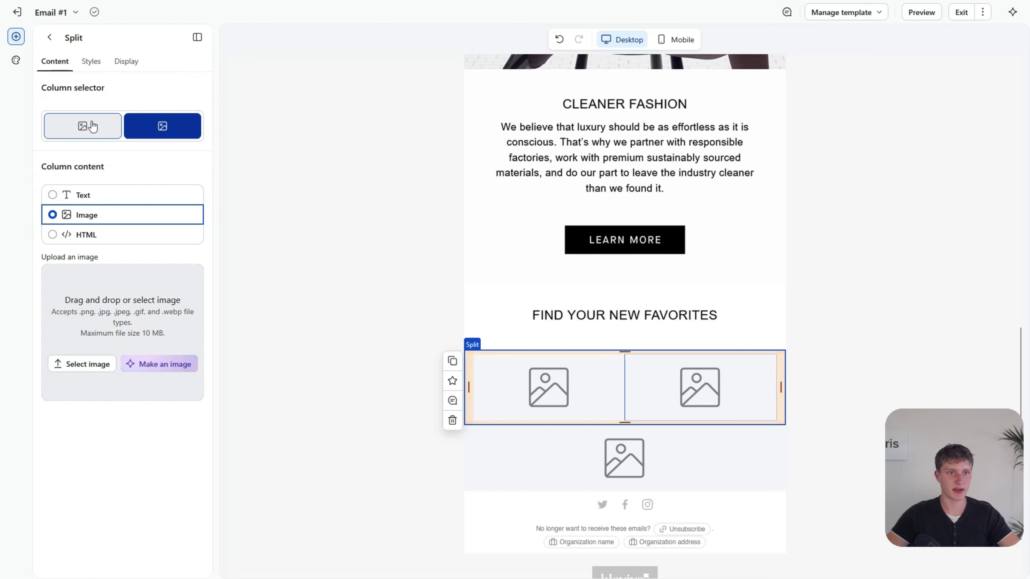
- Clear the Split block's column spacing and set its vertical and horizontal block padding to 0 px
left_click(90, 61)
left_click(113, 158)
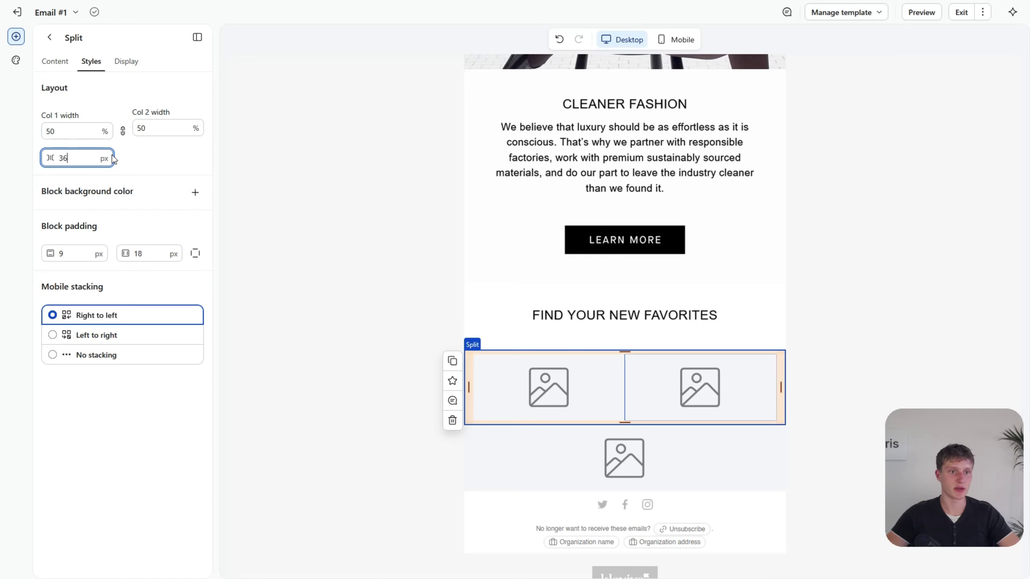
key("BackSpace")
key("BackSpace")
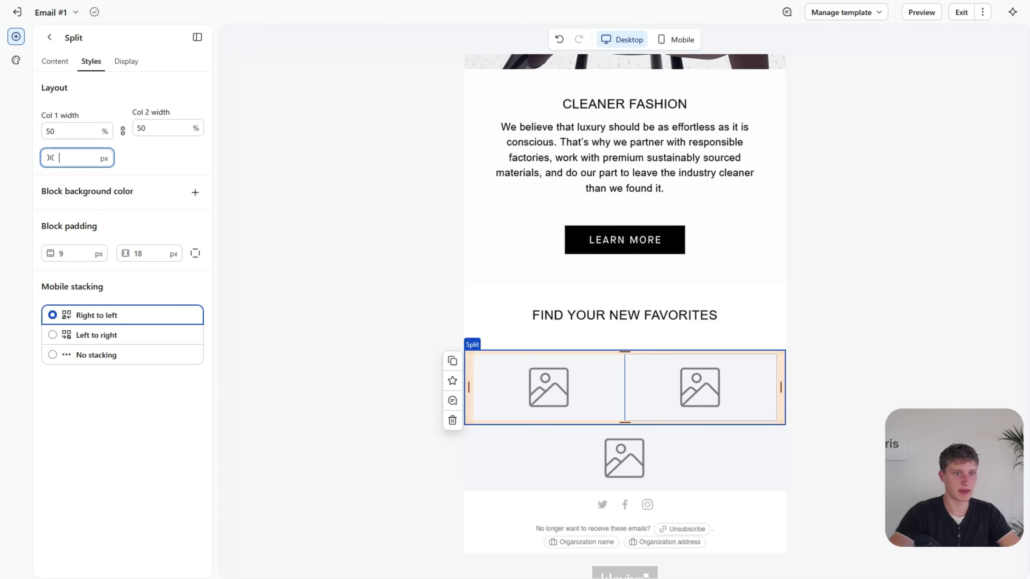
left_click(89, 249)
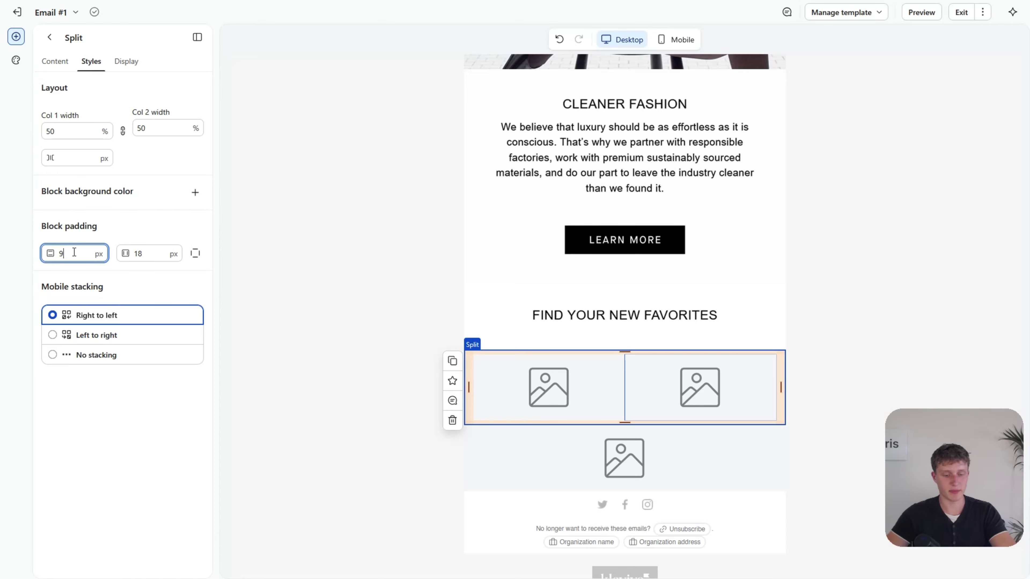
left_click_drag(75, 253, 44, 254)
type("0")
key("Tab")
type("0")
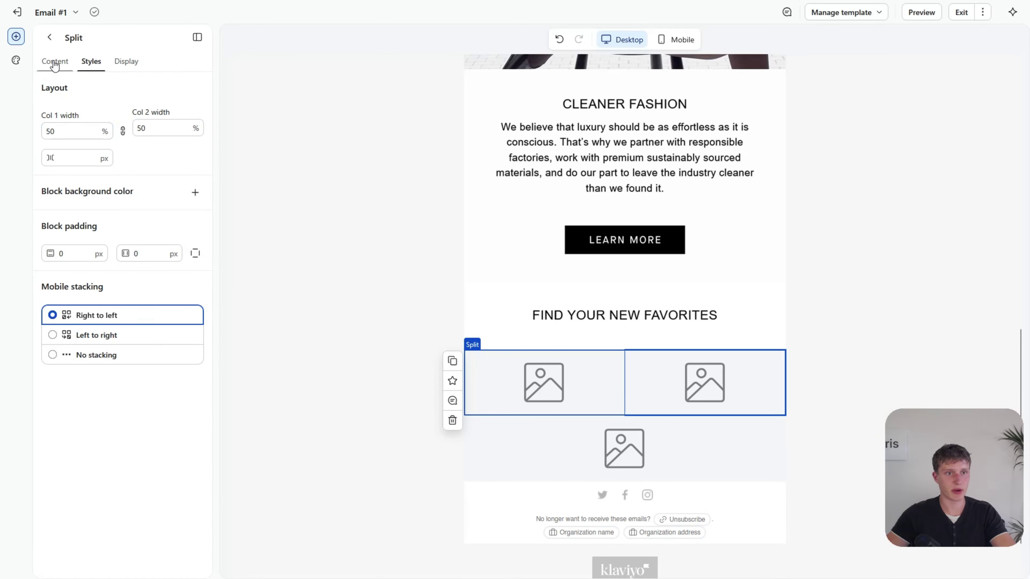
- Upload the Tees slice from Downloads into the first column of the Split block
left_click(55, 60)
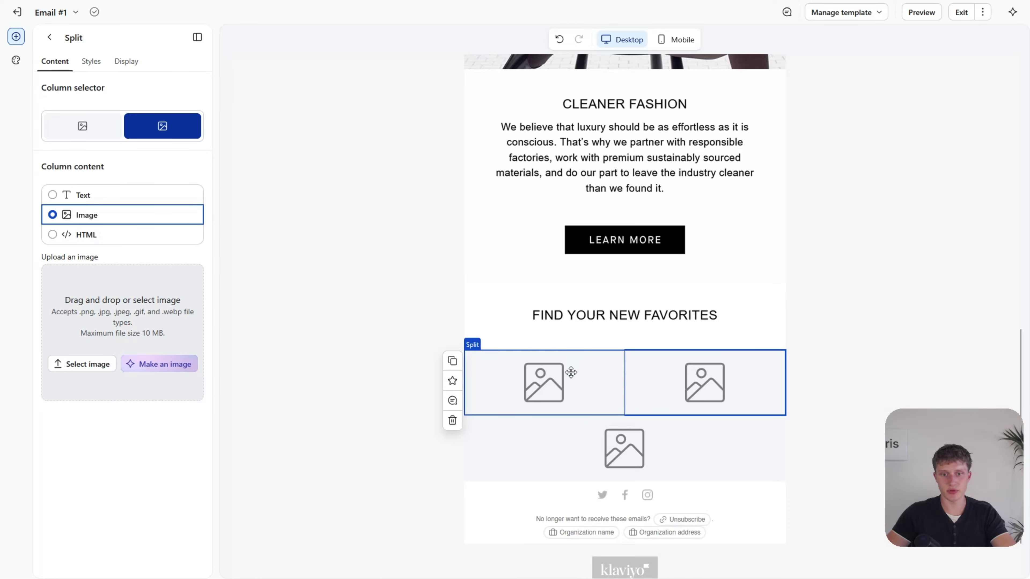
left_click(572, 369)
left_click(82, 364)
left_click(101, 71)
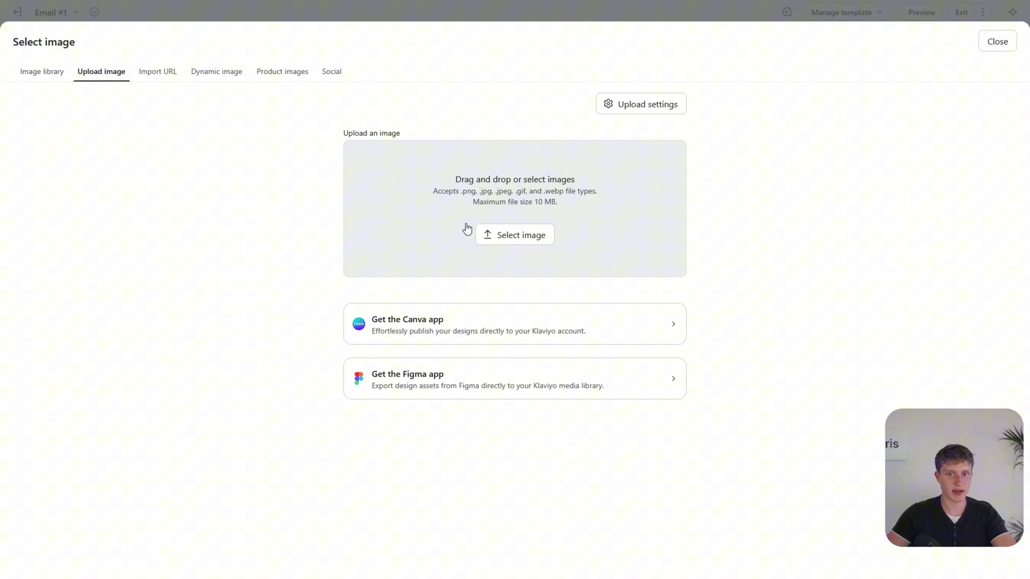
left_click(496, 231)
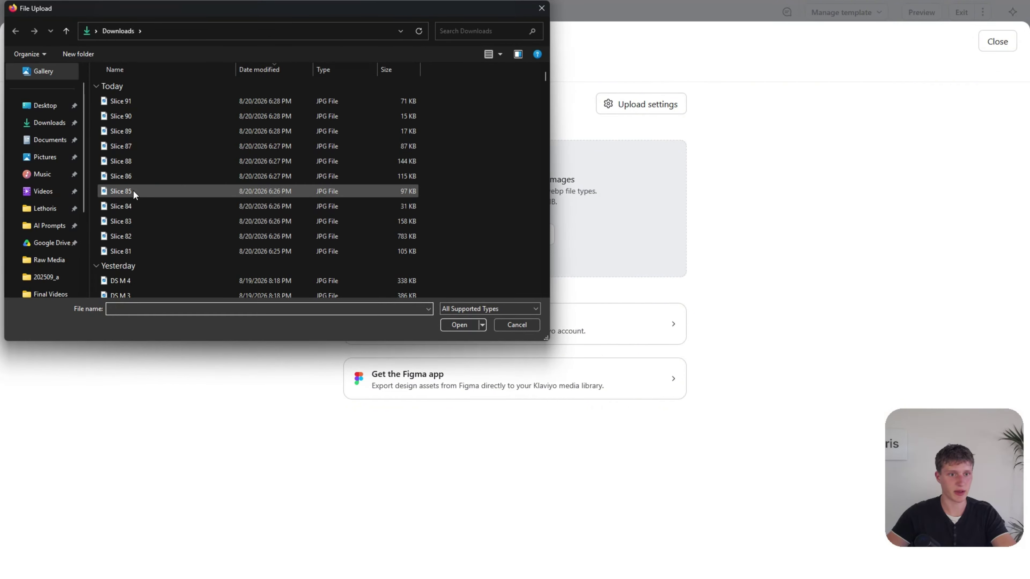
double_click(121, 176)
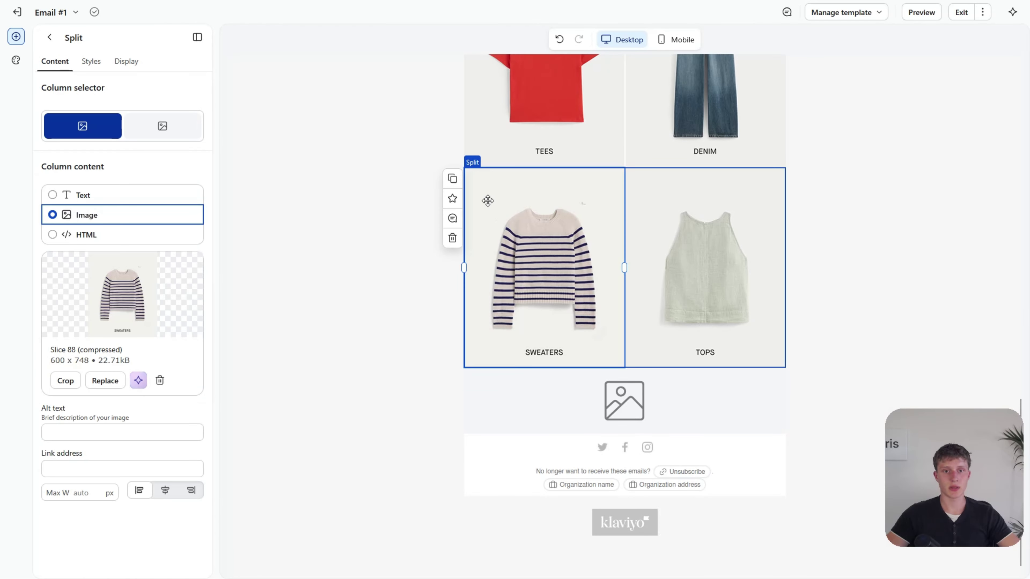
- Duplicate the Sweaters and Tops Split block and replace the copy's first-column image with the Shop Women slice
left_click(452, 178)
scroll(607, 339, "down", 5)
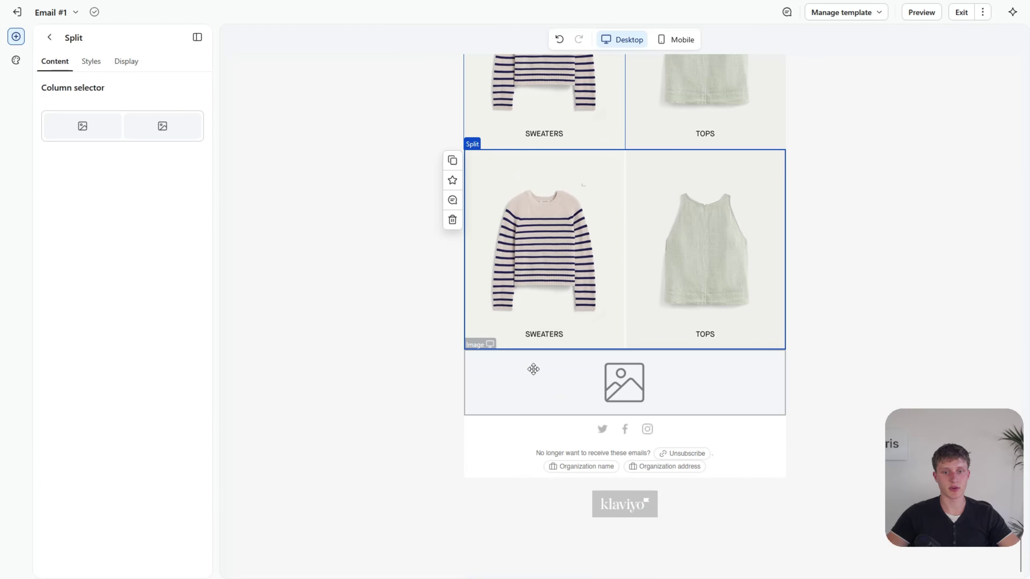
left_click(520, 224)
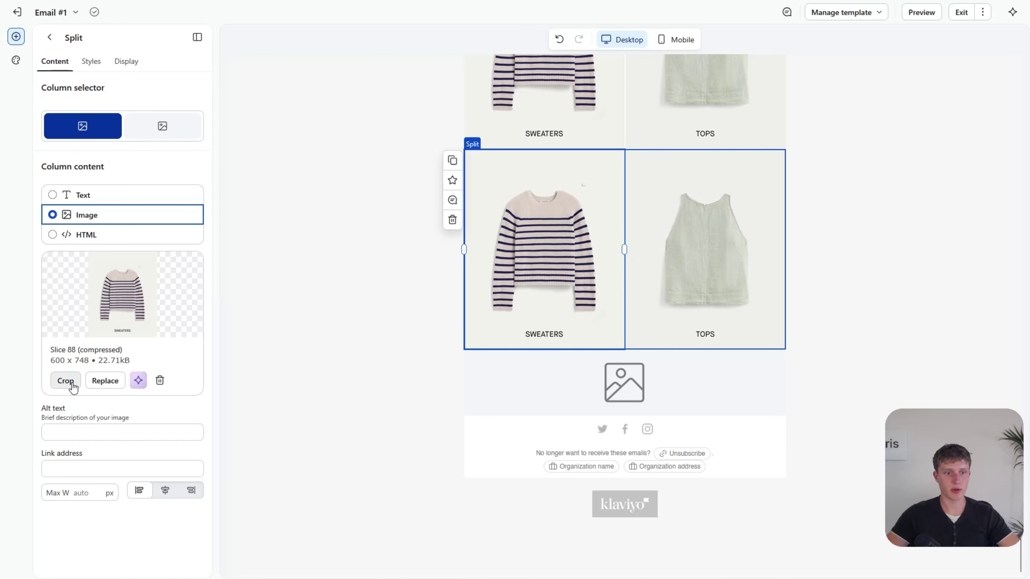
left_click(104, 381)
left_click(101, 71)
left_click(445, 197)
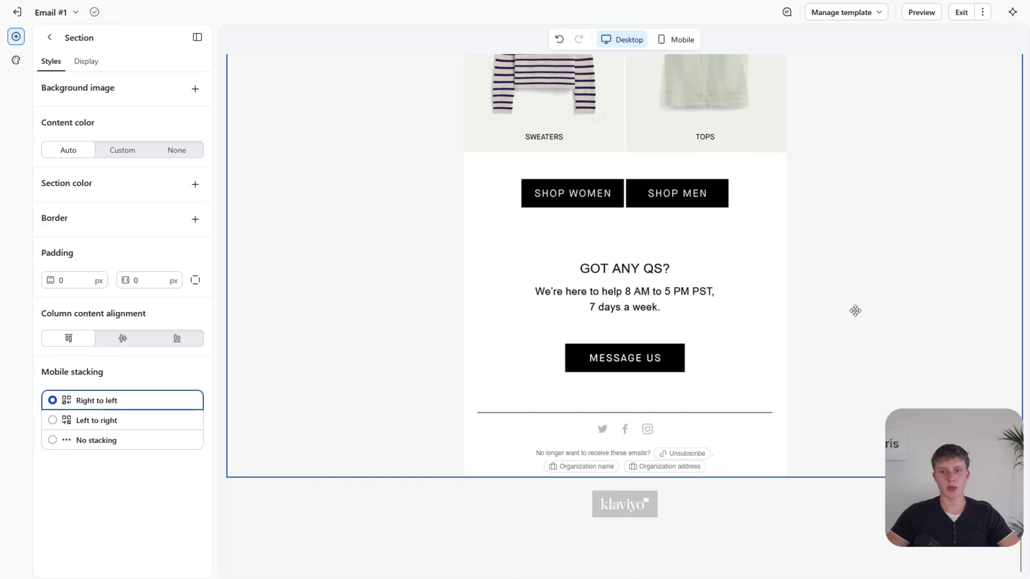
- Preview Email #1 in its desktop and mobile versions and return to the editor
scroll(853, 313, "up", 10)
scroll(853, 312, "up", 10)
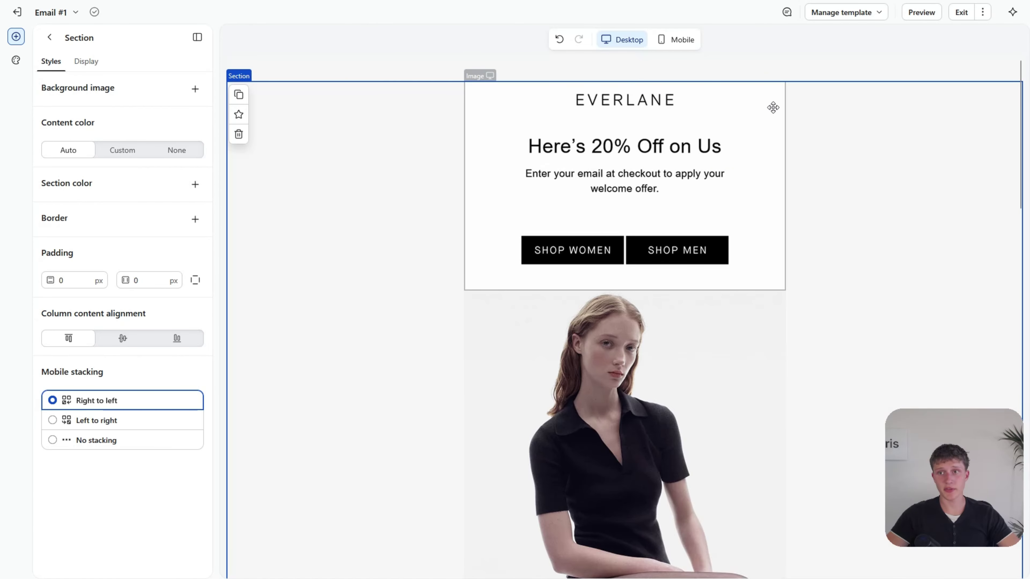
left_click(921, 12)
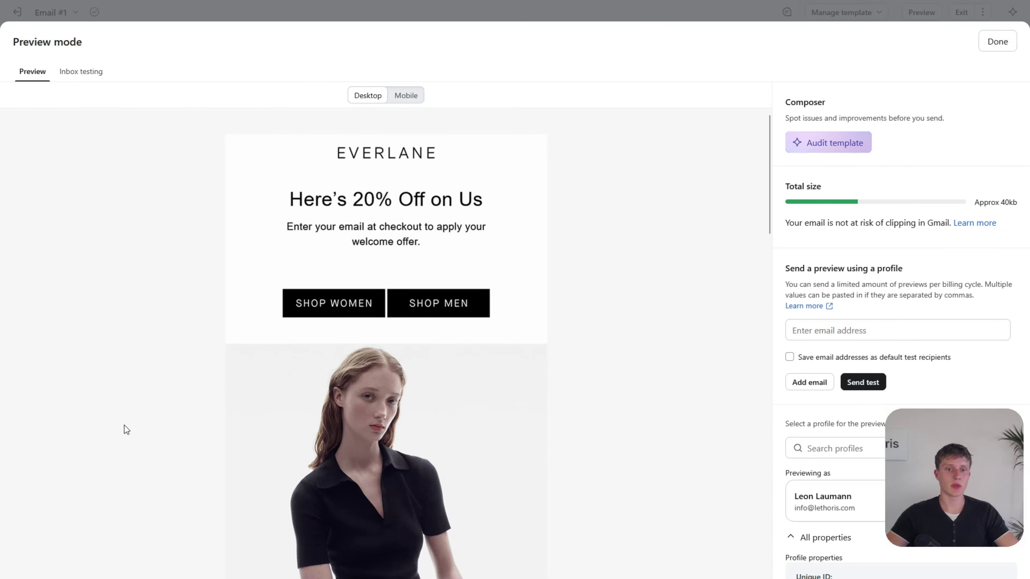
left_click(410, 96)
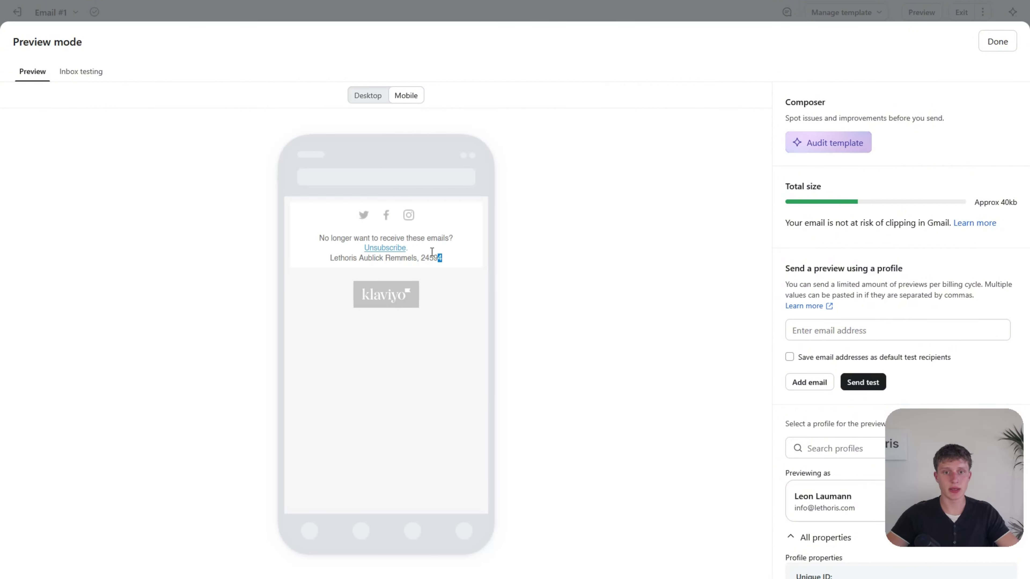
left_click_drag(432, 252, 310, 223)
left_click(647, 220)
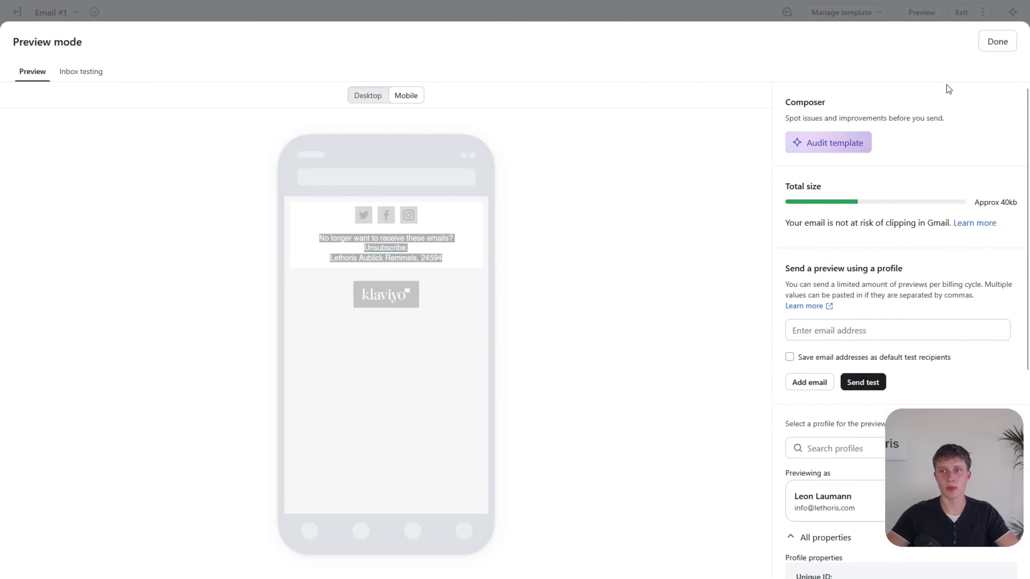
left_click(997, 42)
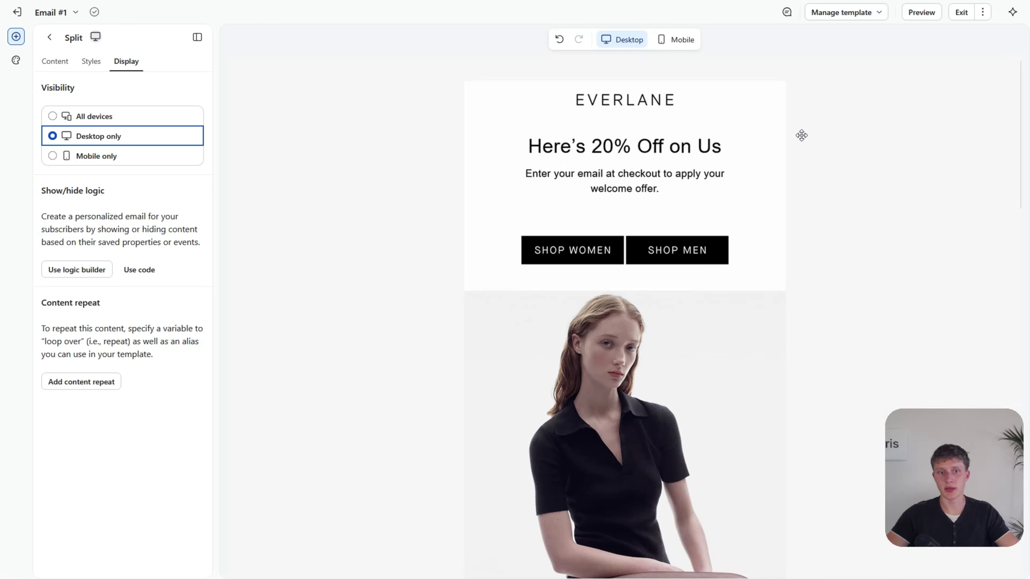
left_click(798, 136)
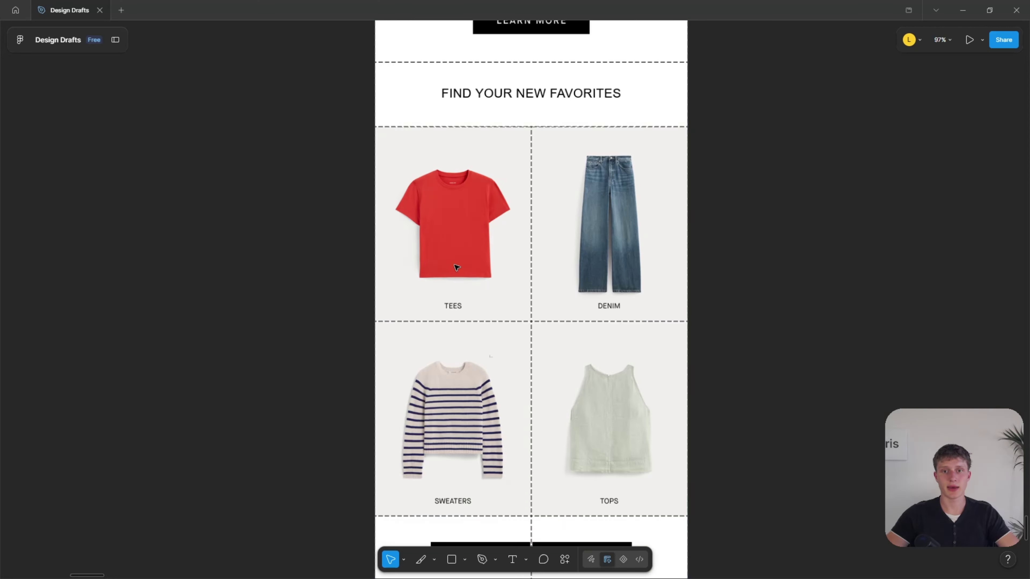
- Switch to Figma and check the width of the Day 1 email design
scroll(455, 264, "up", 10)
scroll(430, 271, "down", 3)
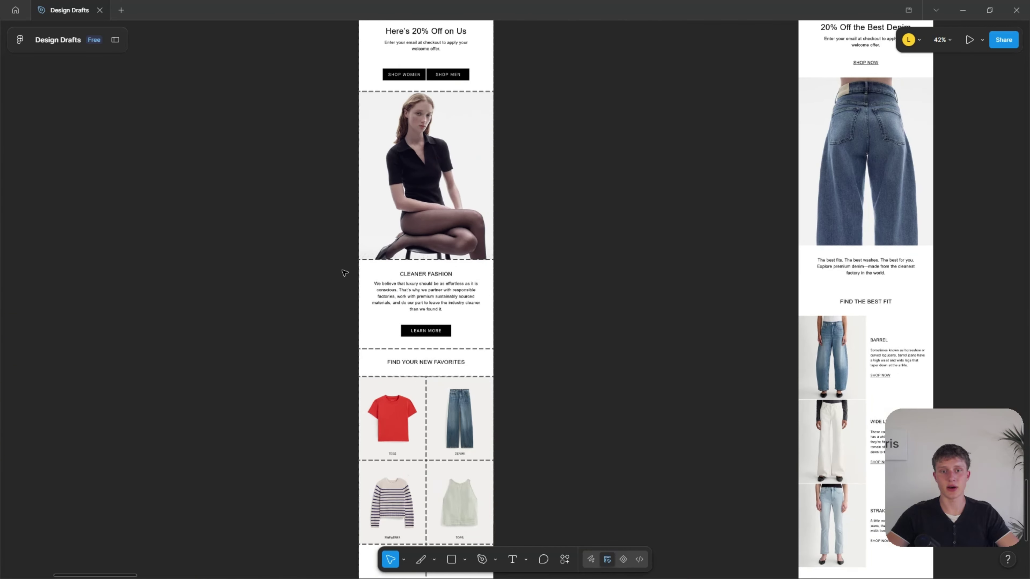
scroll(447, 261, "up", 1)
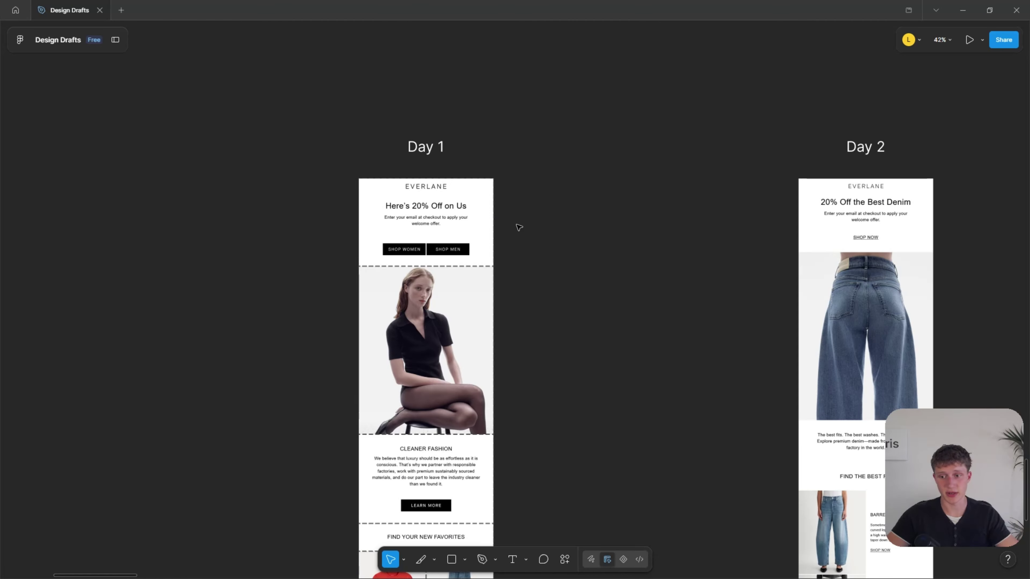
scroll(519, 227, "up", 3)
scroll(528, 228, "up", 1)
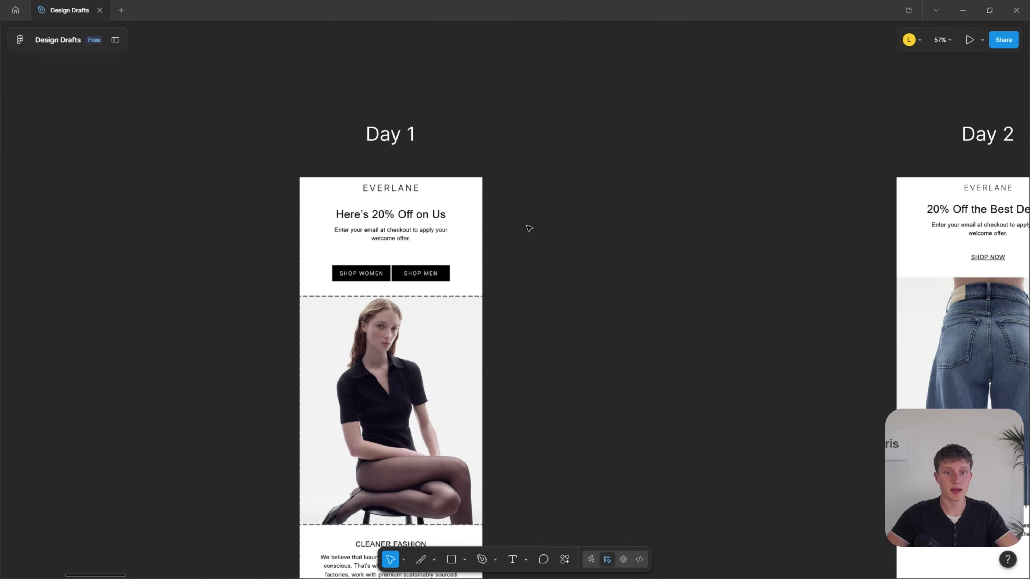
left_click(411, 216)
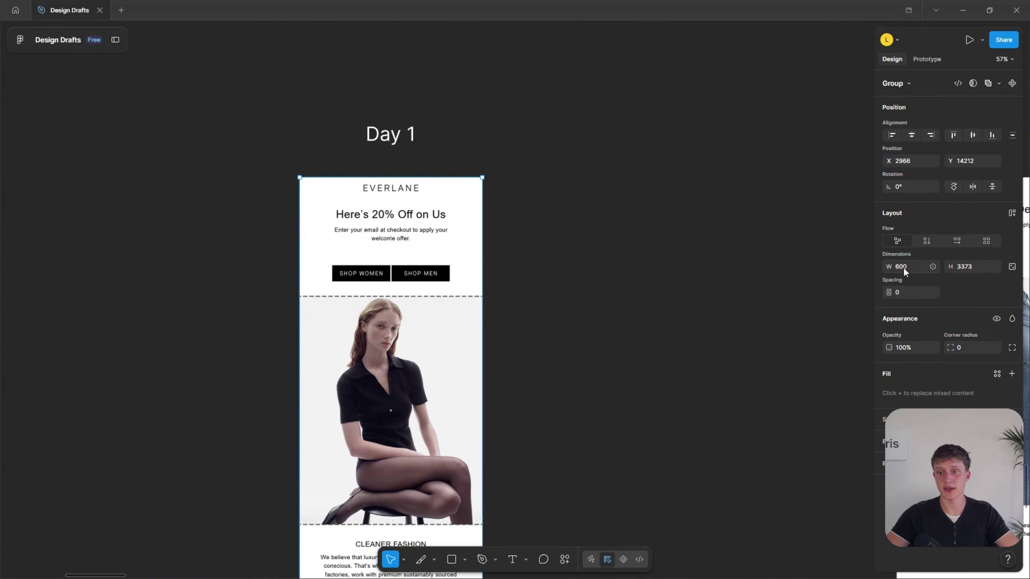
- Draw a frame about 562 px tall beside the Day 1 design, set its width to 375, and align their top edges
key("f")
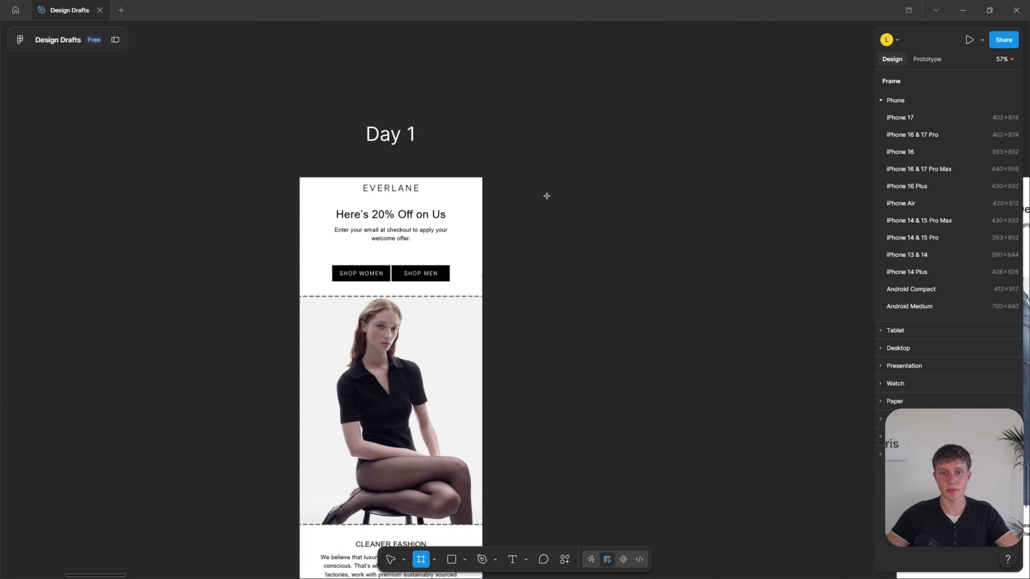
left_click_drag(539, 189, 609, 360)
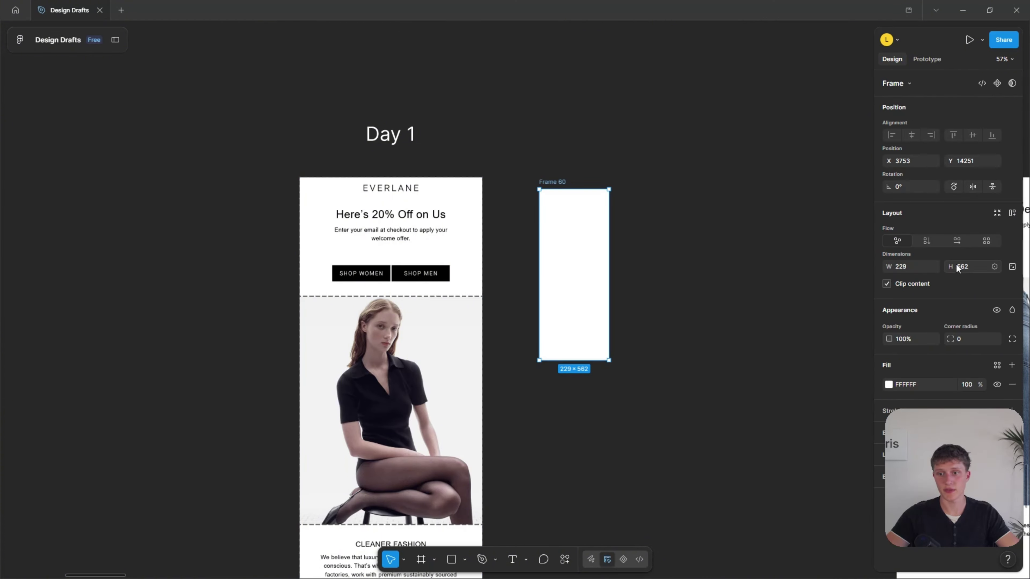
left_click(904, 264)
type("375")
key("Return")
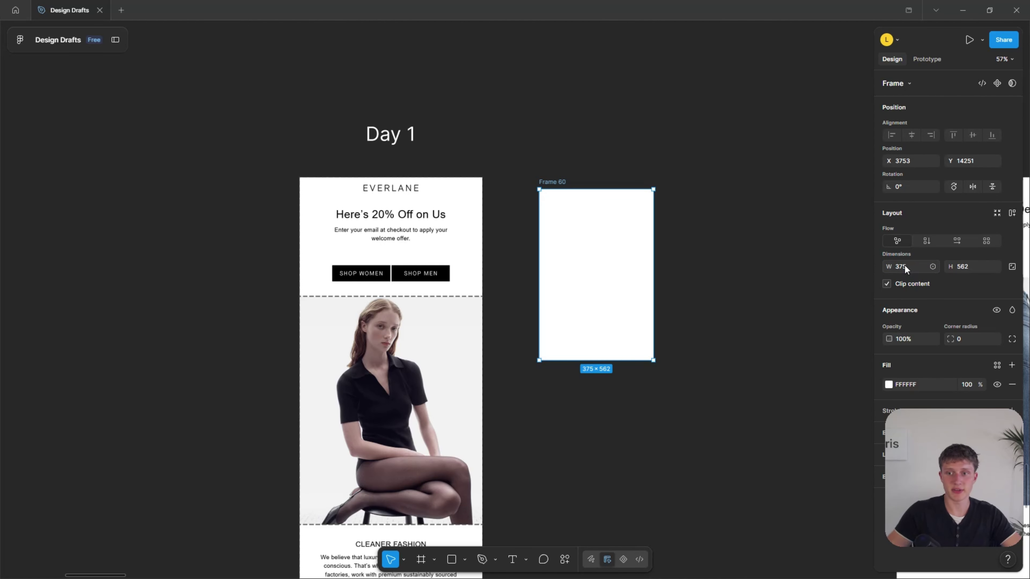
left_click_drag(589, 288, 565, 276)
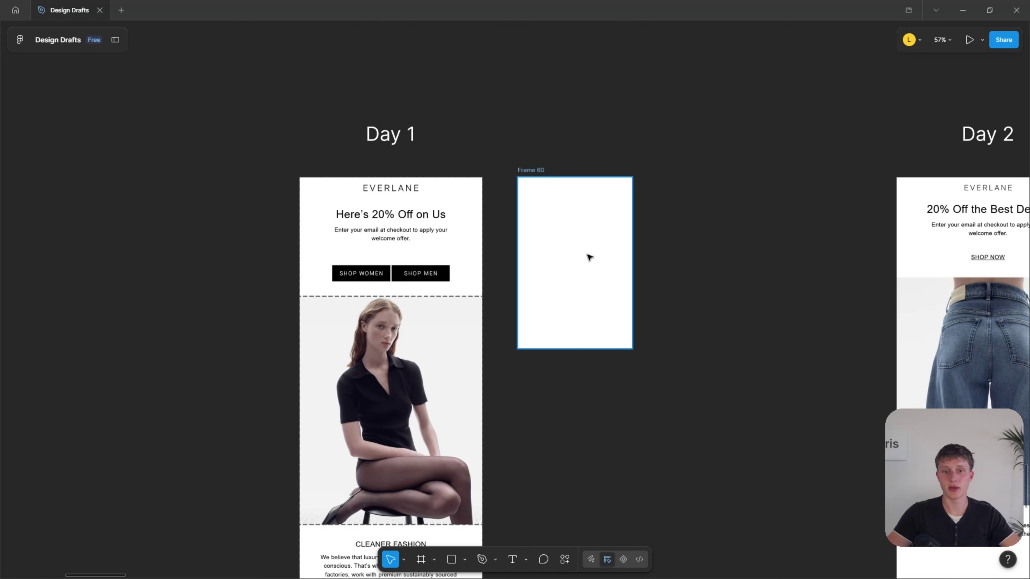
left_click(695, 251)
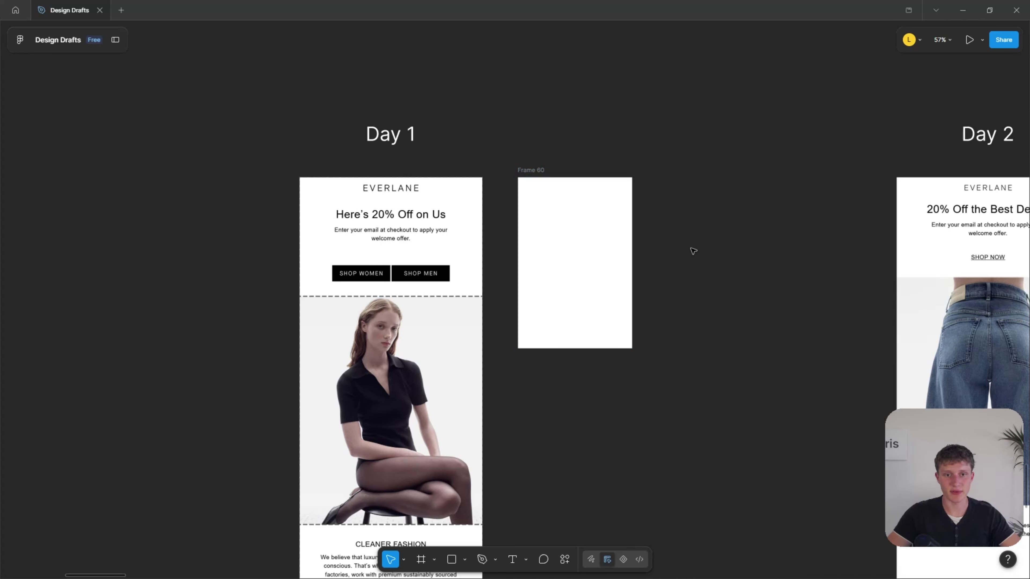
scroll(468, 248, "up", 5, "ctrl")
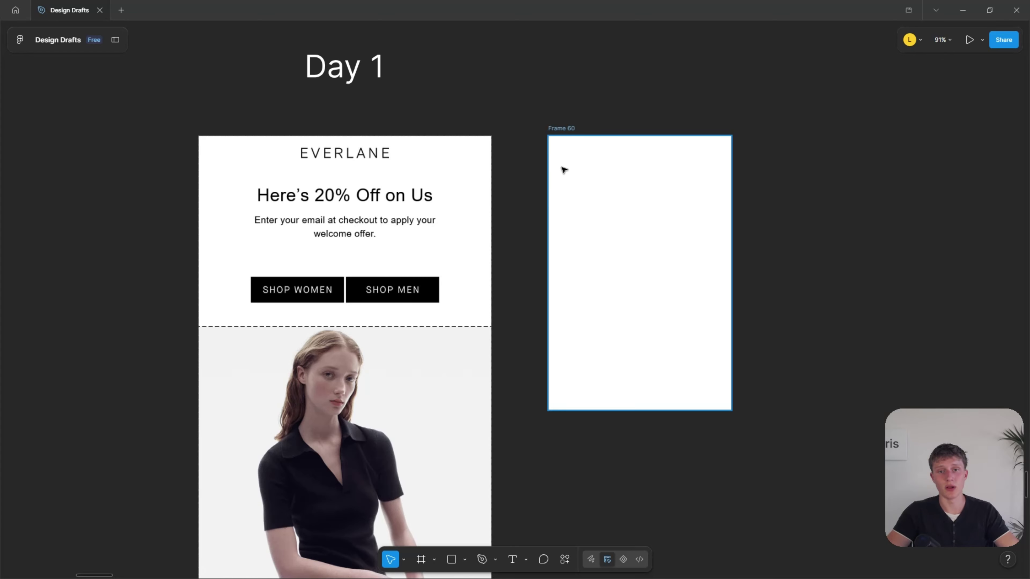
left_click(562, 130)
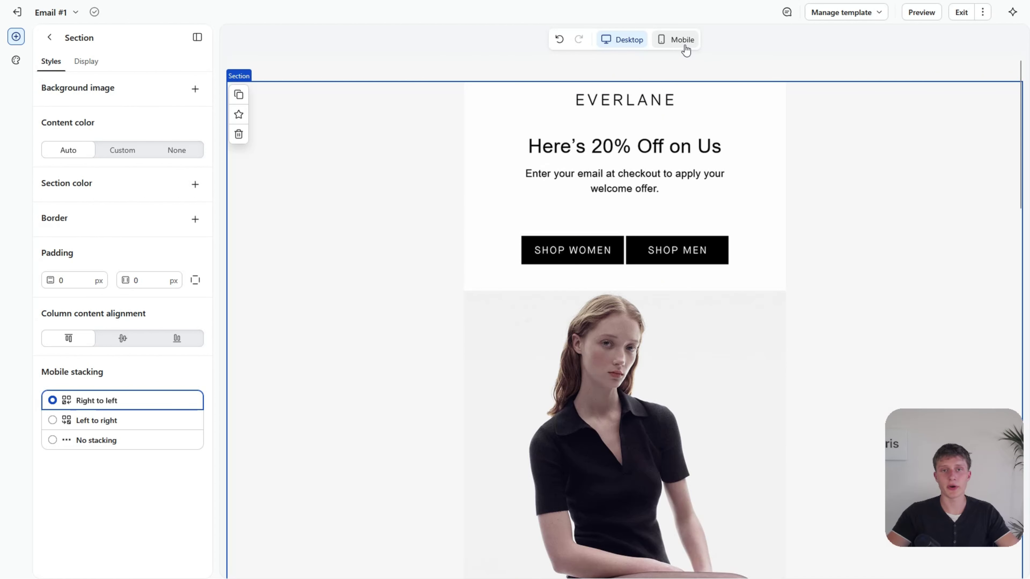
- Switch to Klaviyo and check Email #1's mobile layout, returning to the desktop layout
left_click(683, 45)
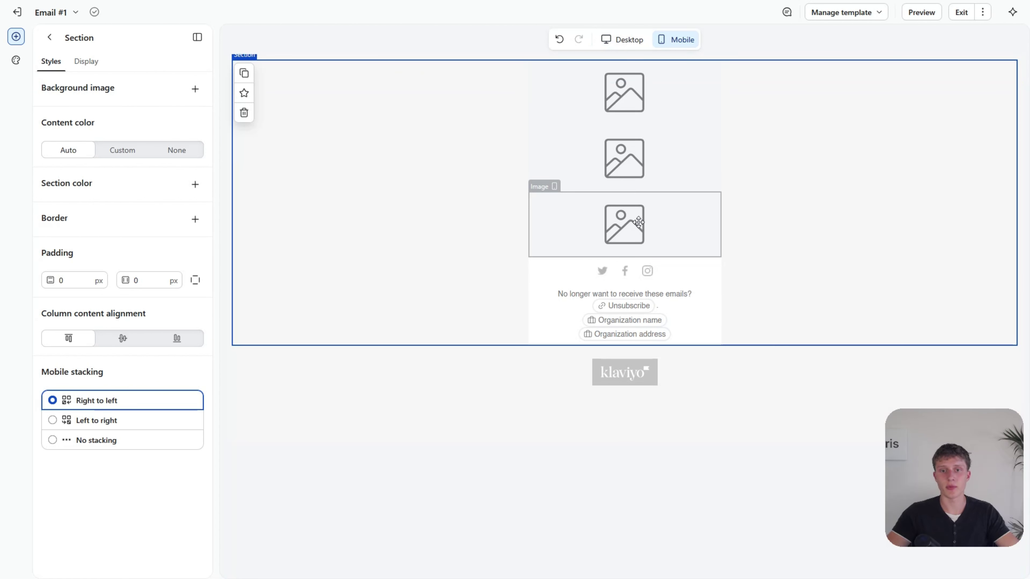
left_click(637, 40)
- Give the header image of Email #1 the alt text "Here's 20% Off on Us"
left_click(377, 179)
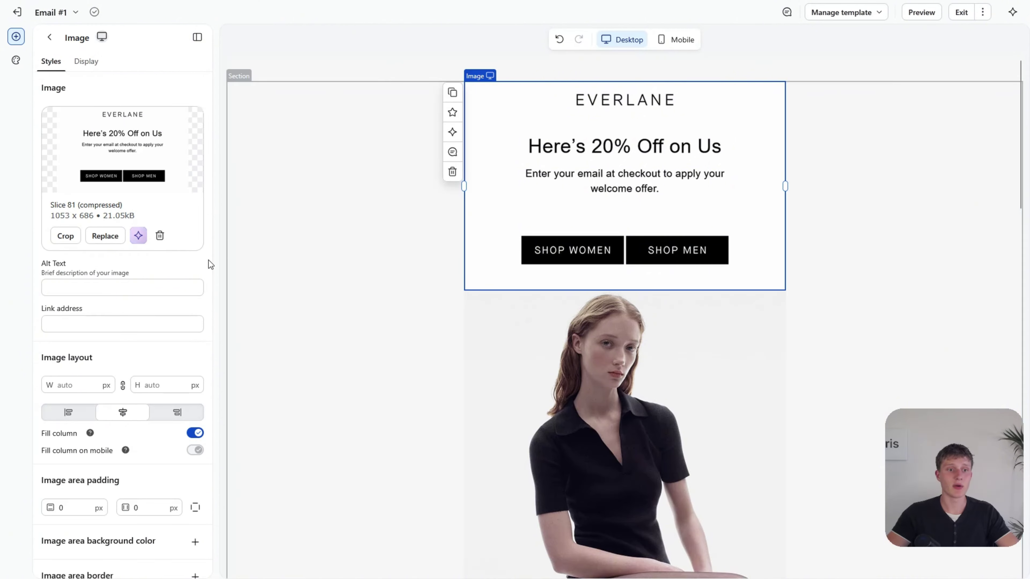
left_click(92, 287)
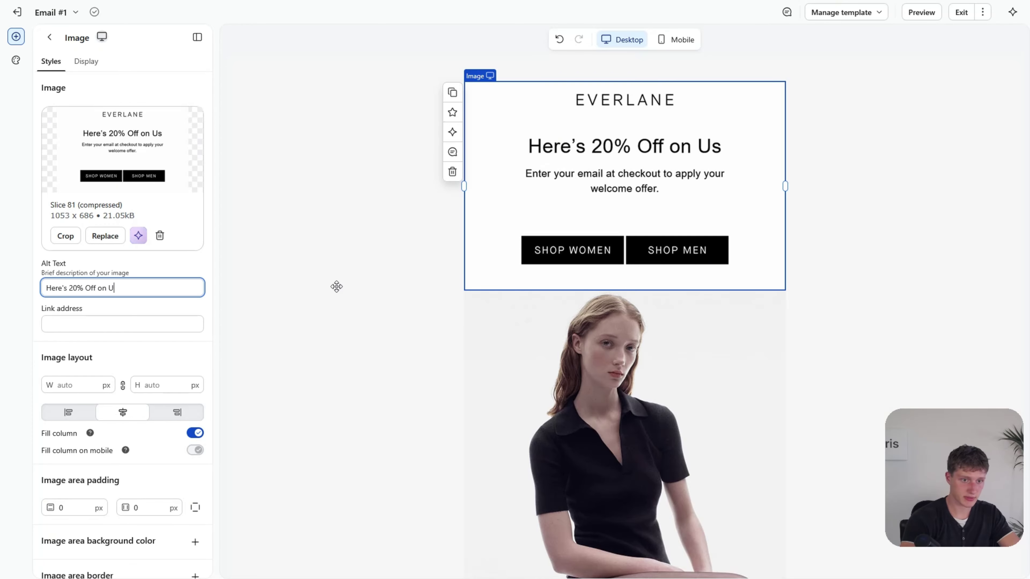
type("s")
key("Tab")
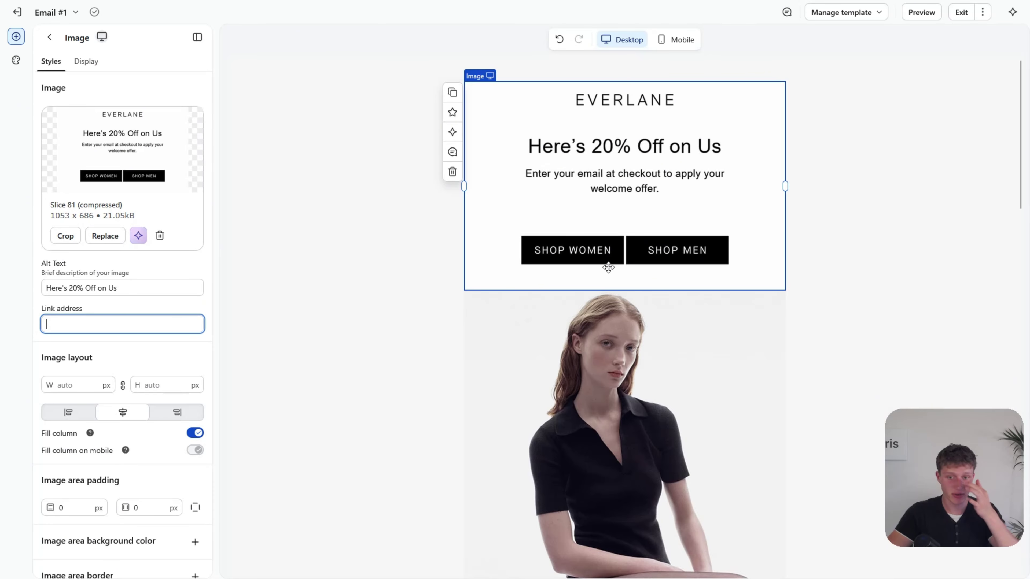
- Duplicate the Shop Women and Shop Men Split block and move the copy directly below the header image
left_click(778, 294)
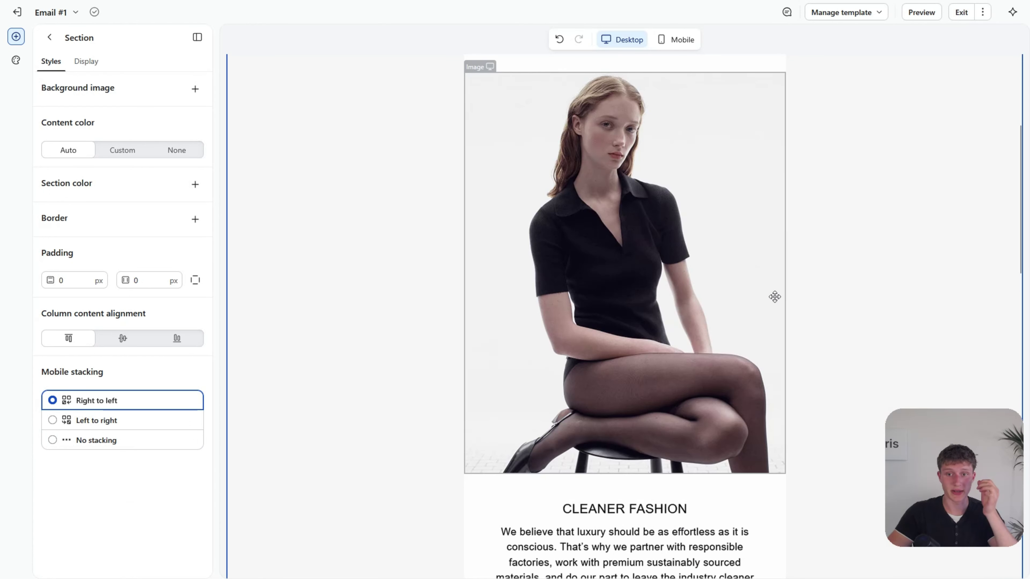
scroll(775, 297, "down", 15)
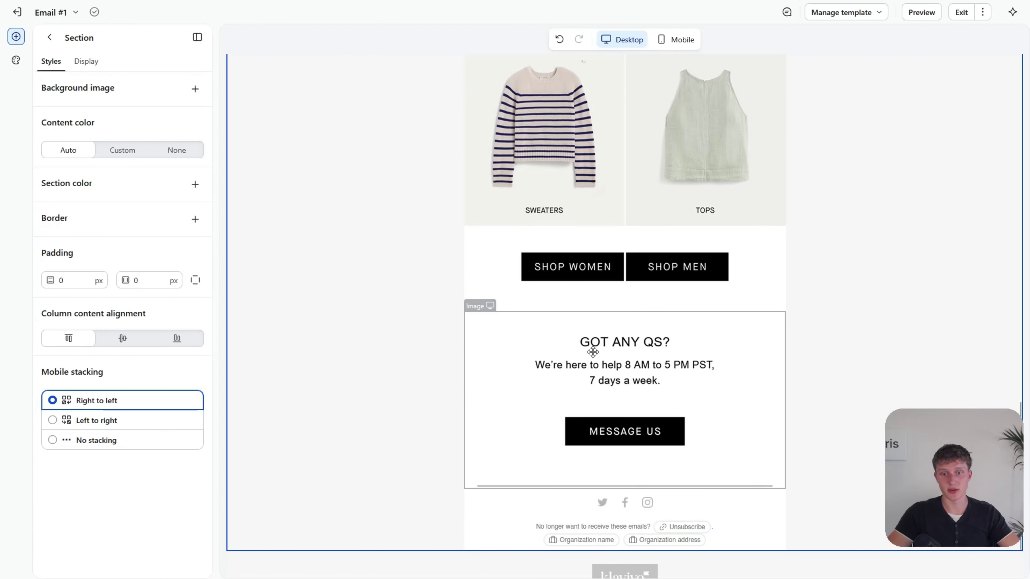
left_click(511, 295)
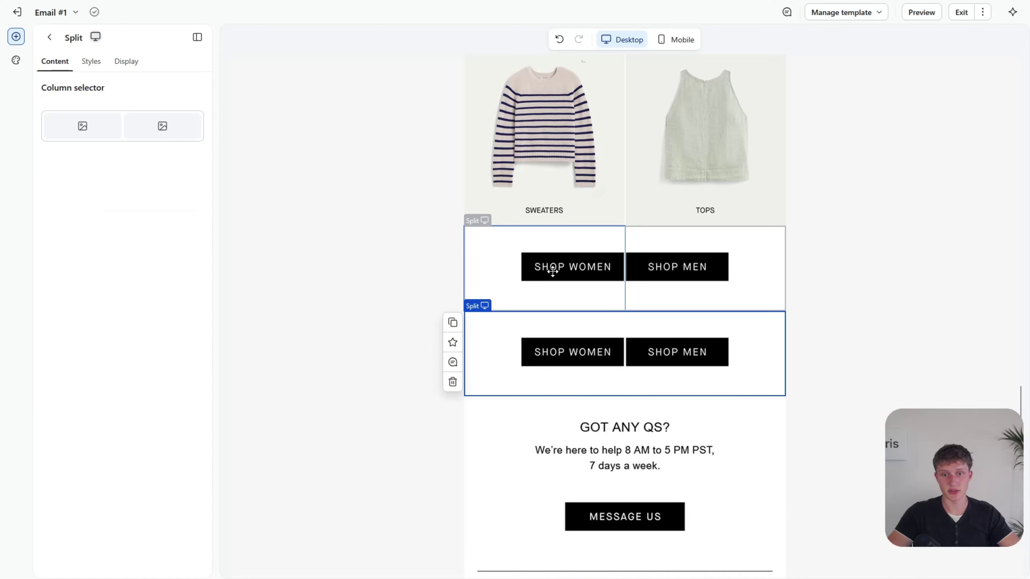
left_click(505, 275)
left_click_drag(511, 275, 510, 308)
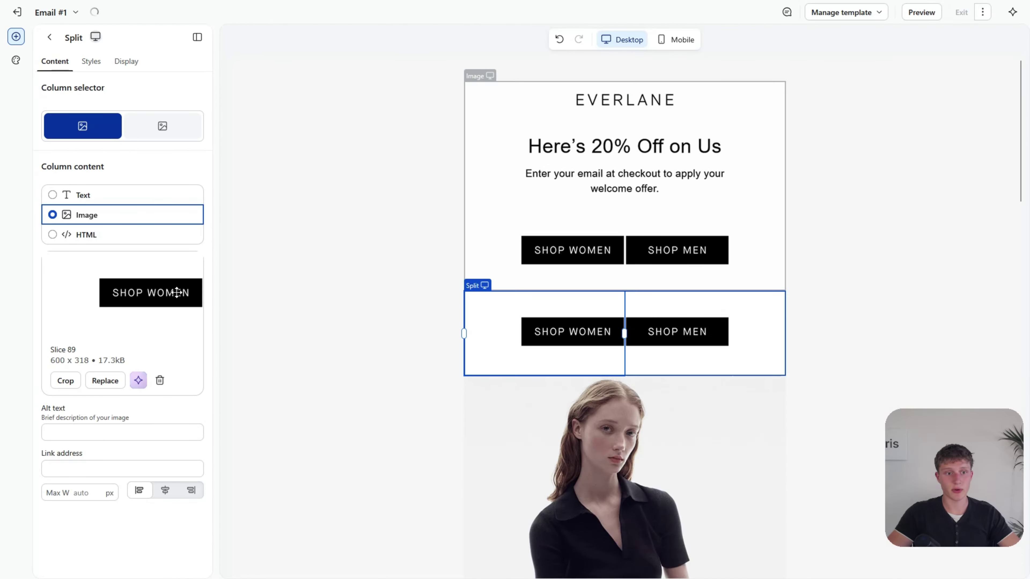
left_click(510, 170)
left_click(75, 244)
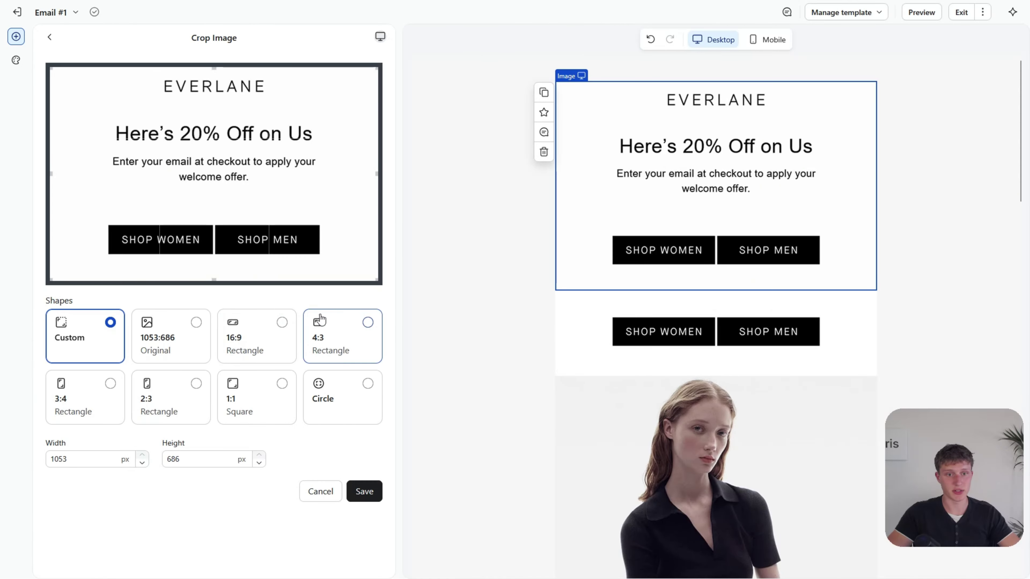
left_click_drag(194, 280, 214, 188)
left_click(364, 492)
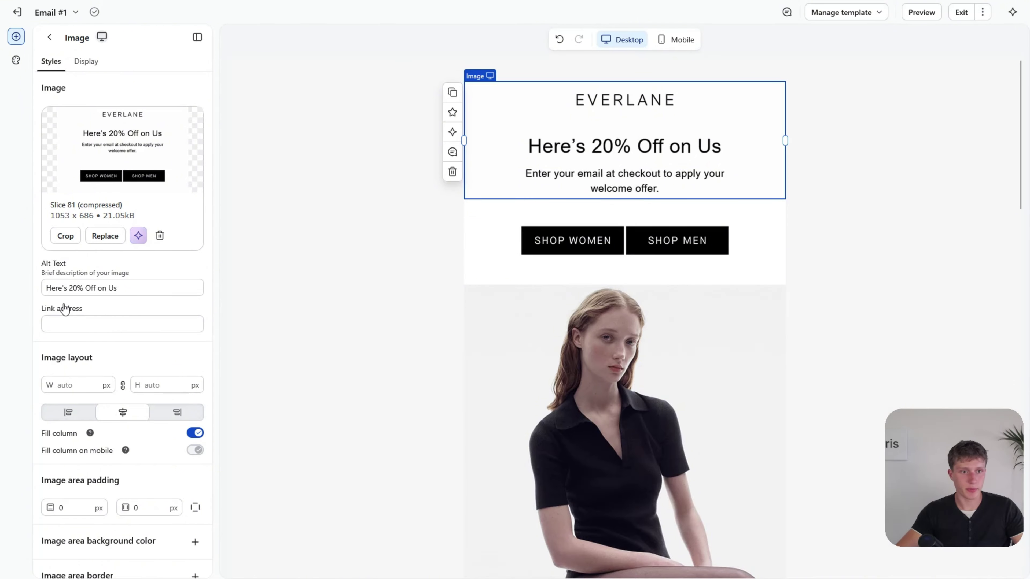
left_click(61, 324)
type("https://www.everlane.com/")
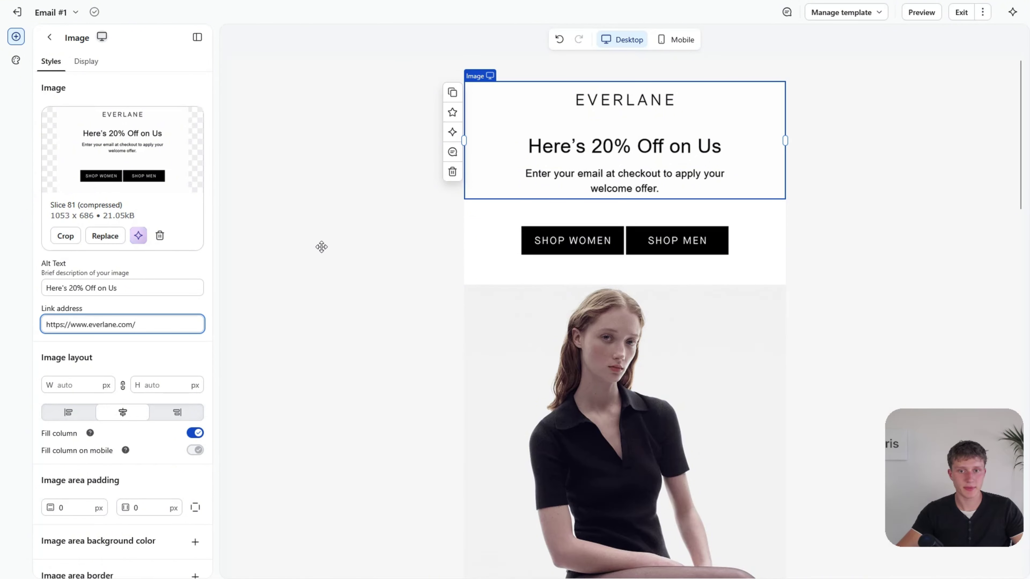
left_click(576, 218)
left_click(691, 220)
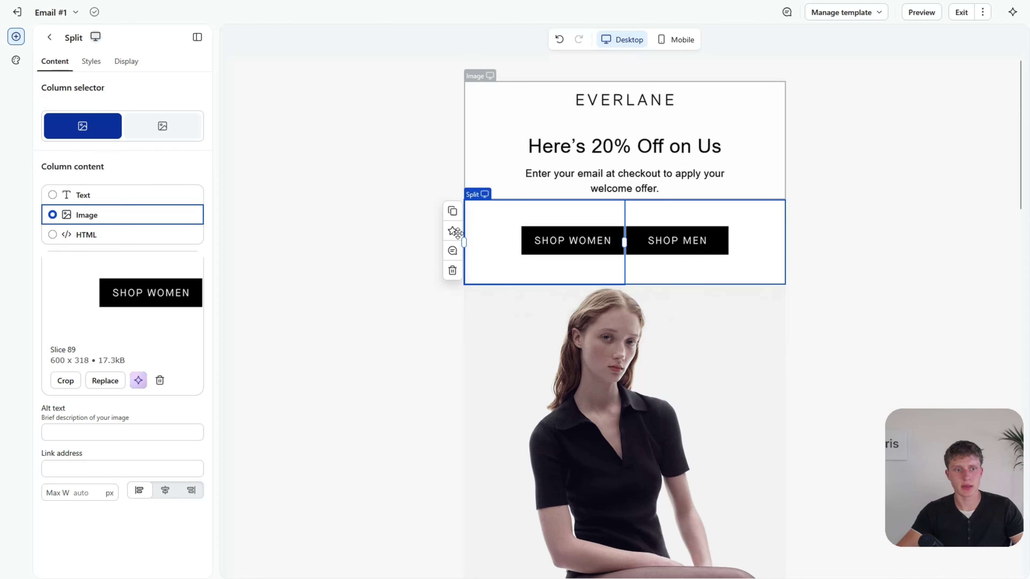
left_click(569, 131)
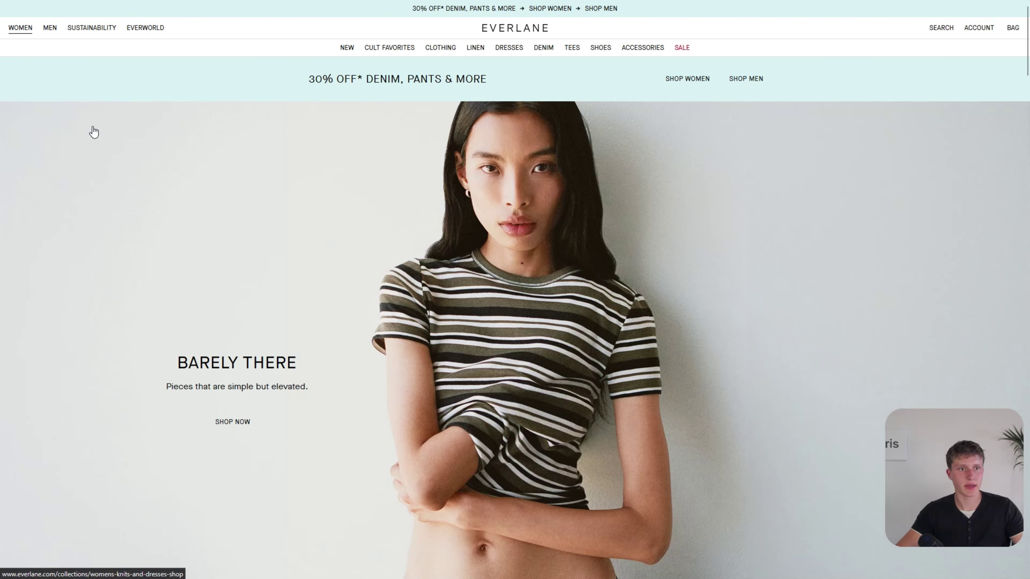
left_click(50, 29)
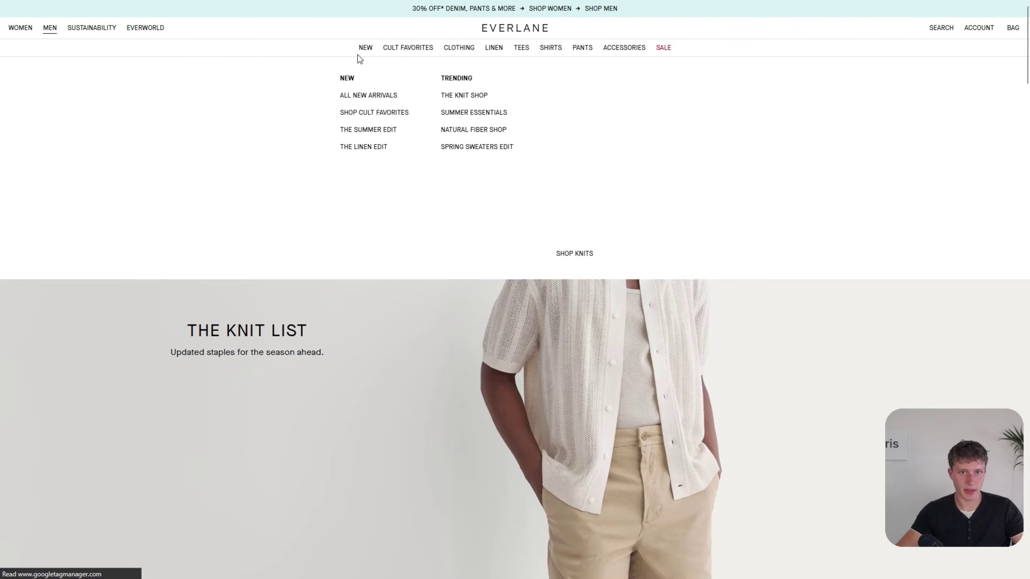
mouse_move(232, 13)
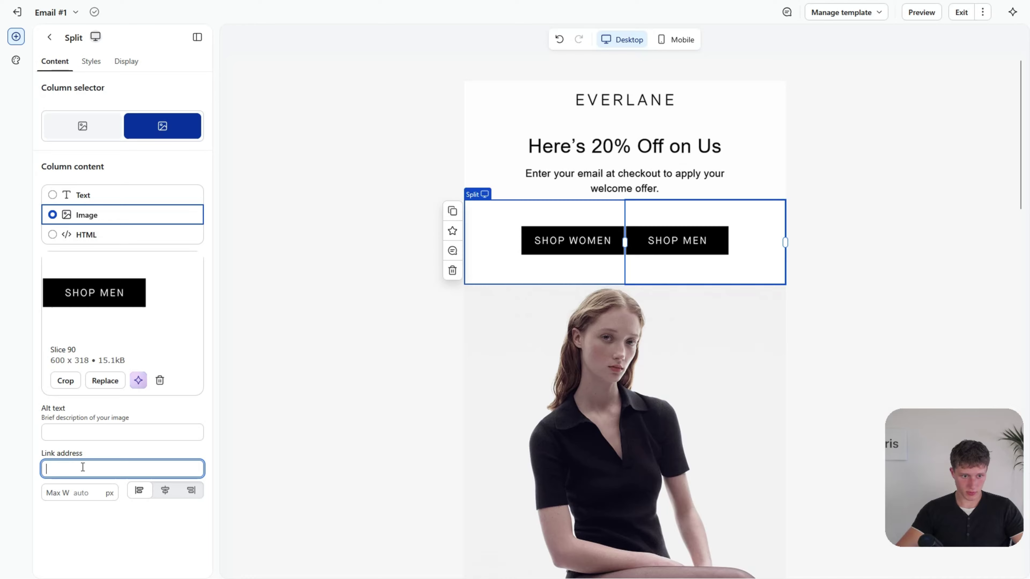
type("https://www.everlane.com/pages/mens")
left_click(73, 434)
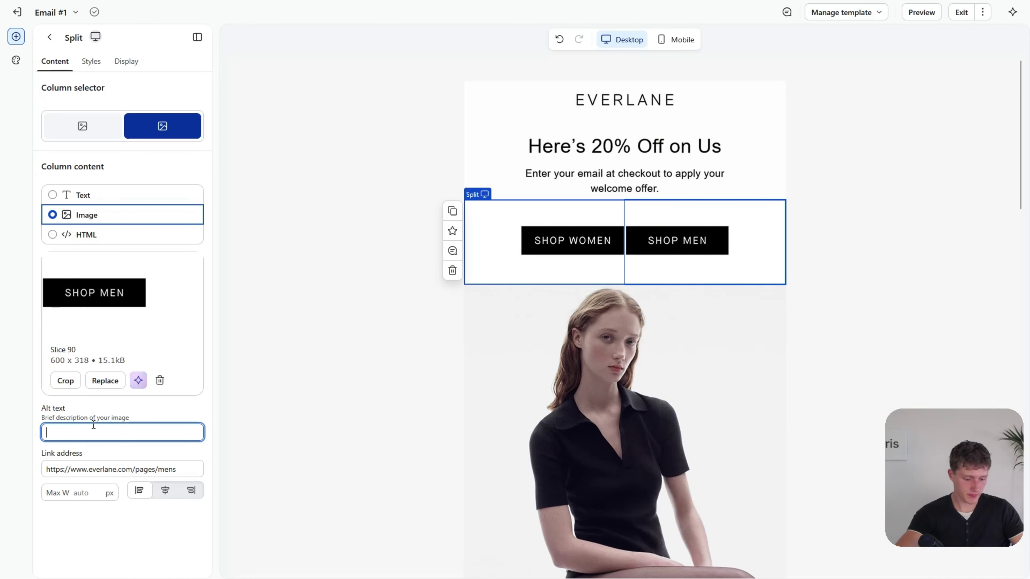
key("ctrl+Tab")
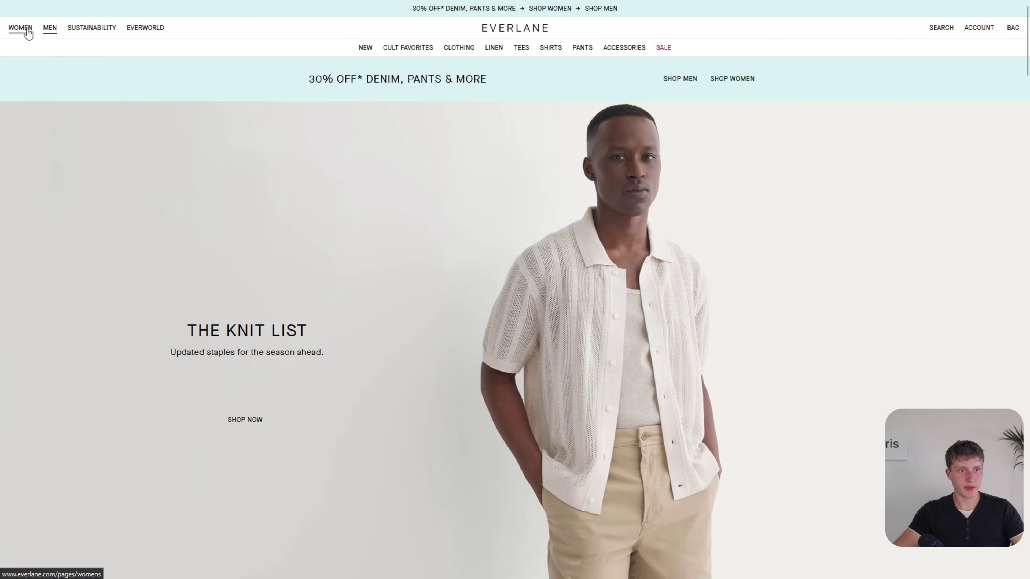
left_click(21, 29)
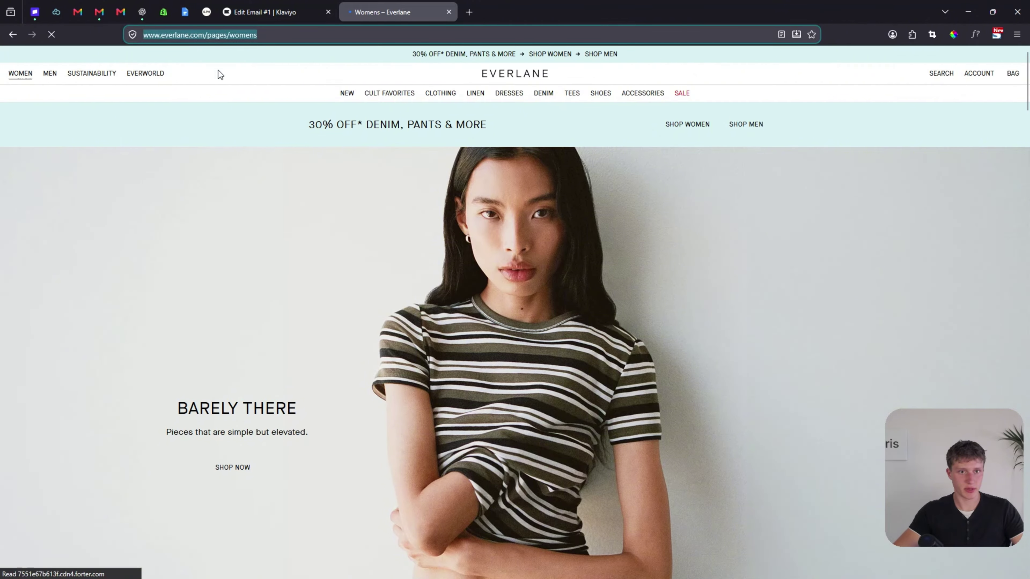
key("F11")
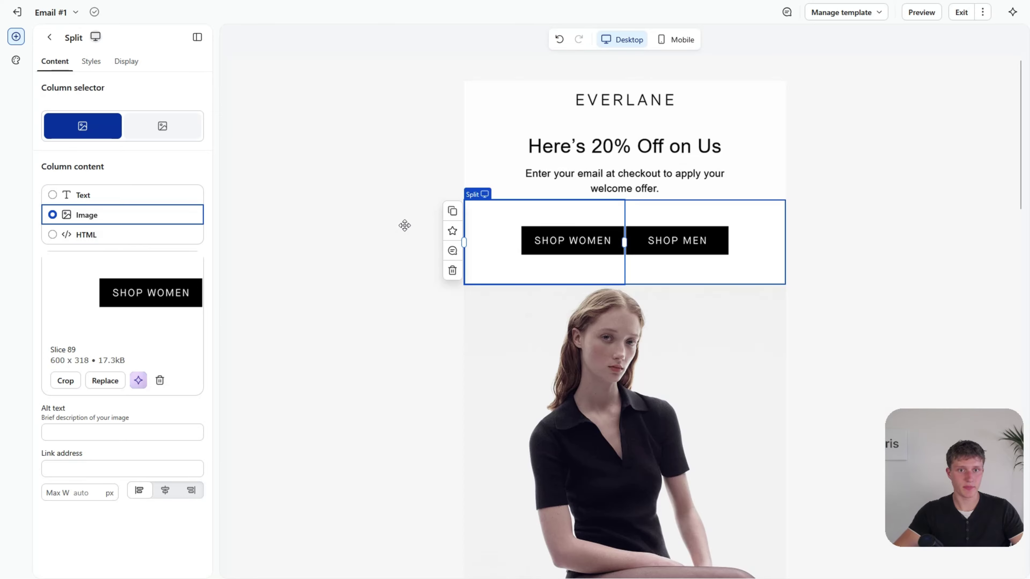
left_click(97, 465)
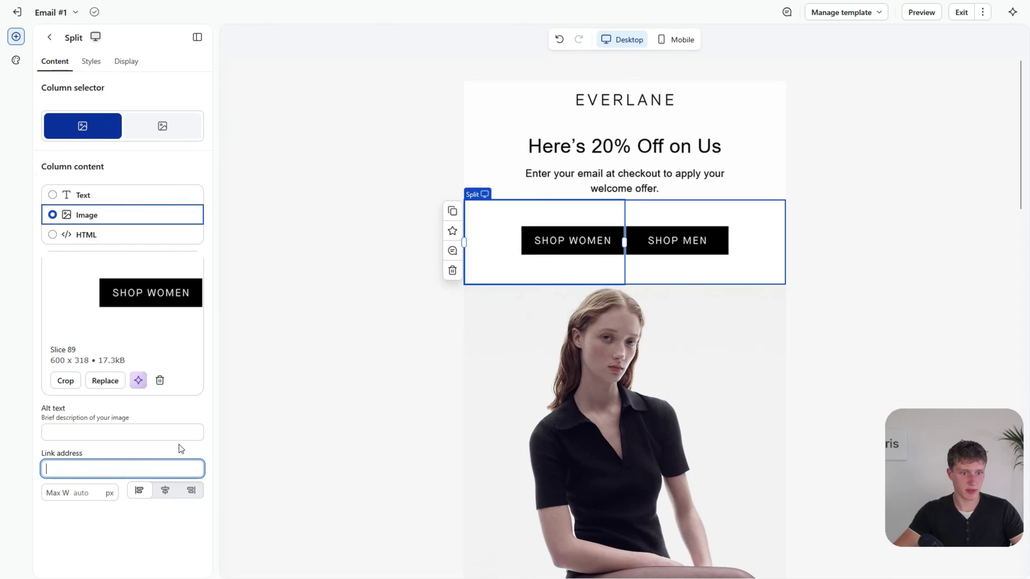
type("https://www.everlane.com/pages/womens")
- Set the alt texts of the upper Split block's two images to "Shop Women" and "Shop Men"
left_click(92, 427)
type("Wome")
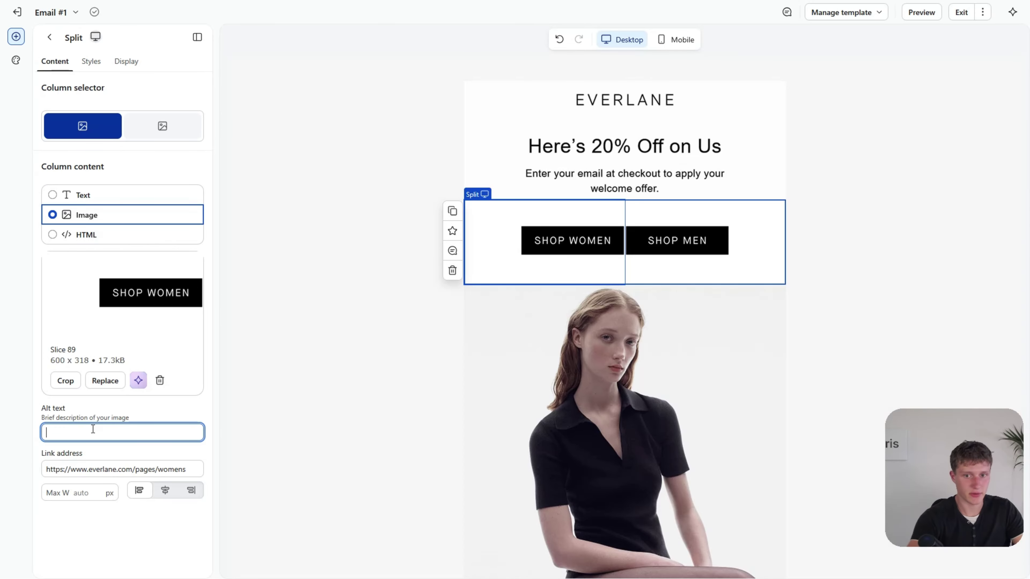
type("n")
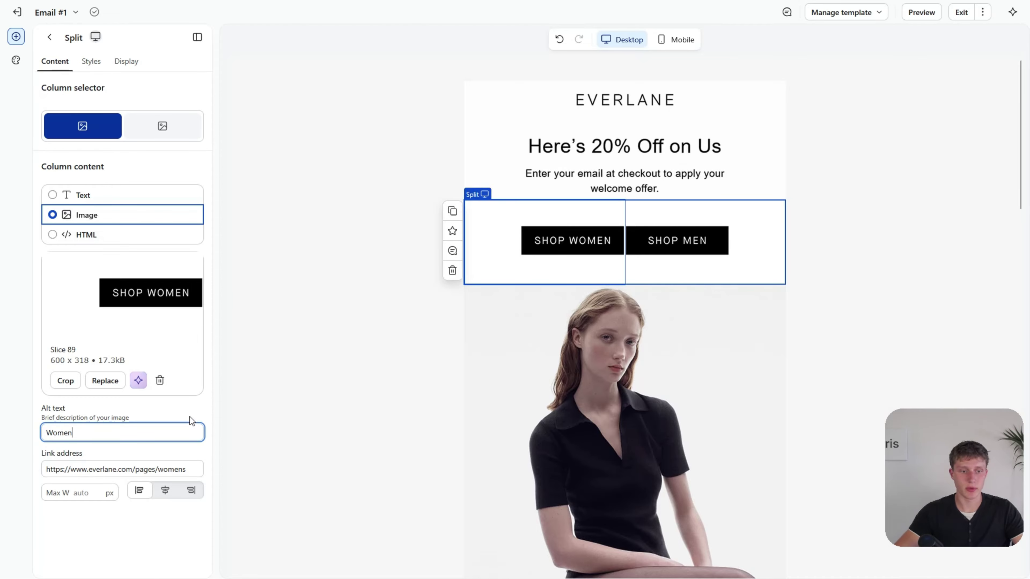
left_click(47, 432)
type("Shop")
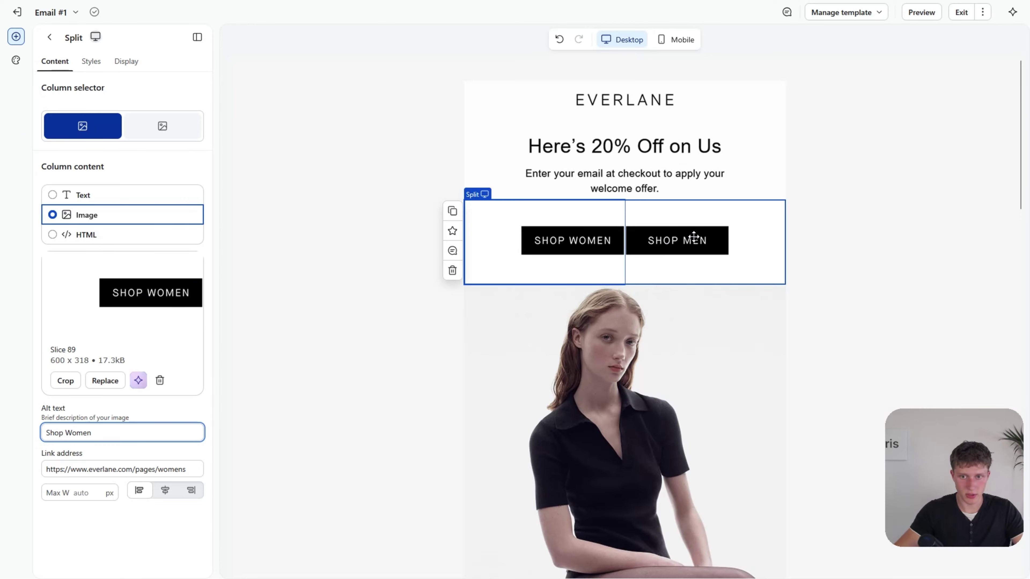
left_click(694, 241)
type("Shop Men")
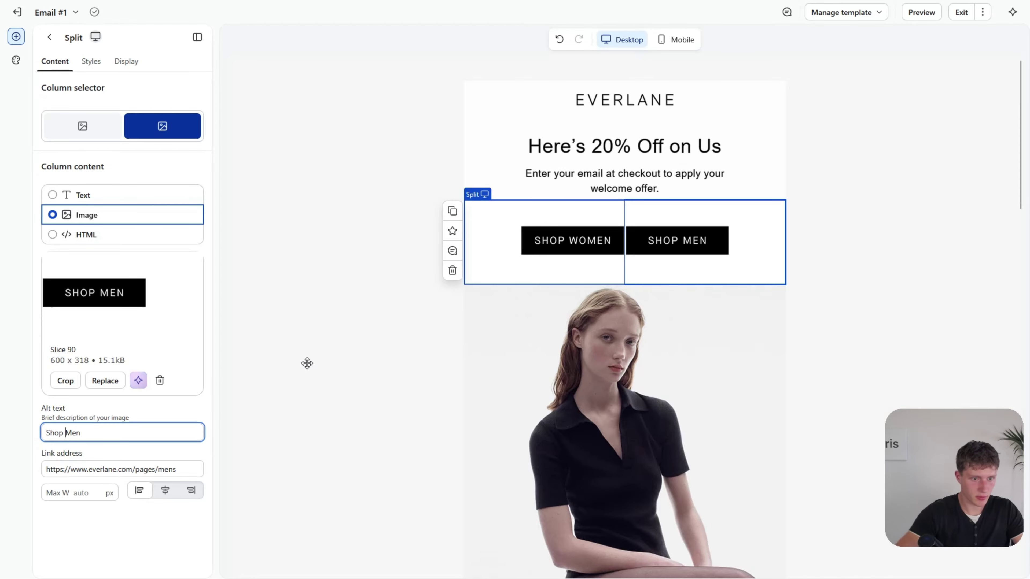
left_click(307, 364)
- Check the link settings of the model photo and the header image
scroll(587, 279, "down", 8)
left_click(586, 279)
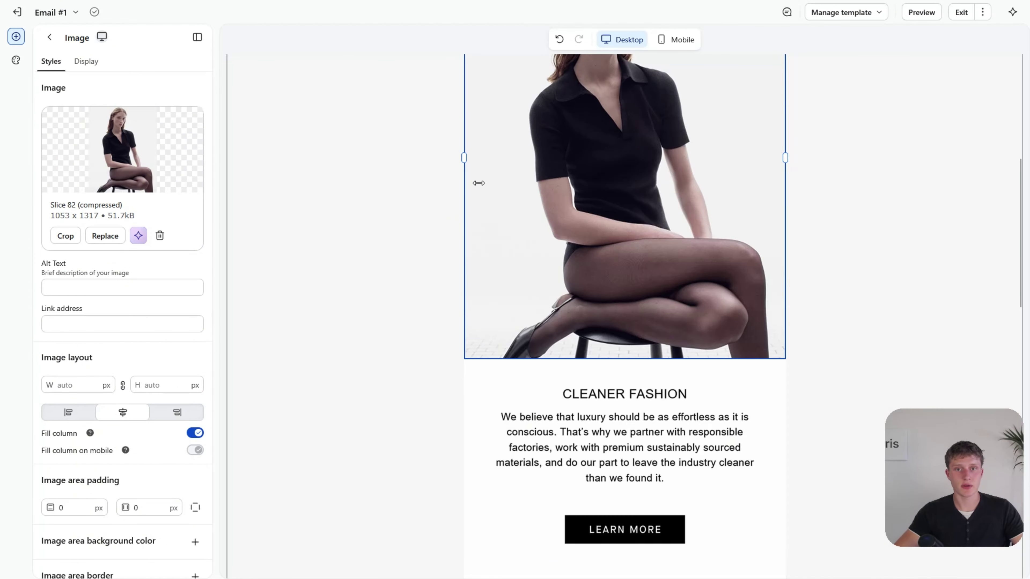
scroll(476, 182, "up", 8)
left_click(88, 325)
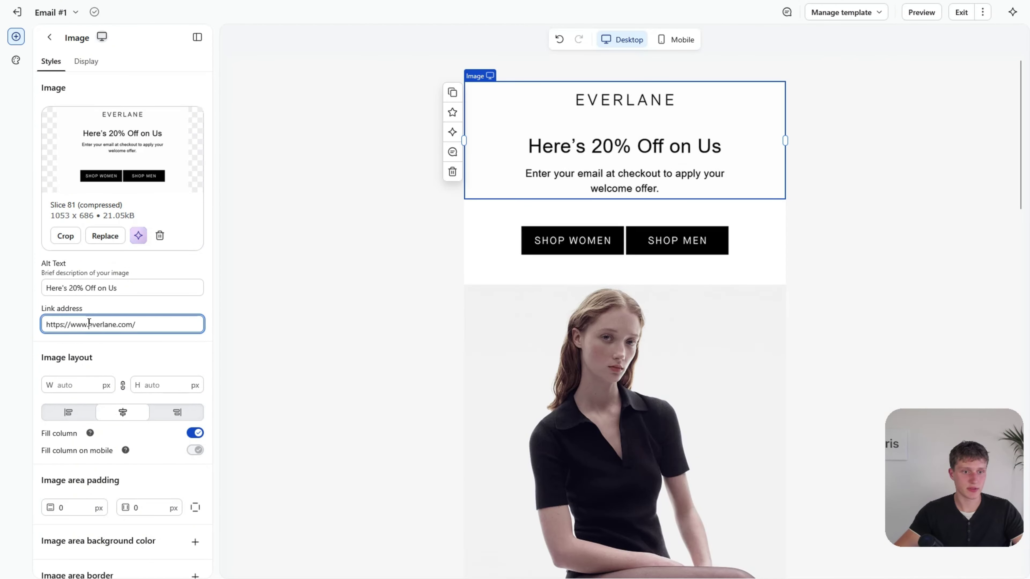
key("ctrl+a")
left_click(827, 171)
- Preview Email #1 and test the Shop Women and Shop Men links, closing each Everlane page after viewing it
left_click(927, 18)
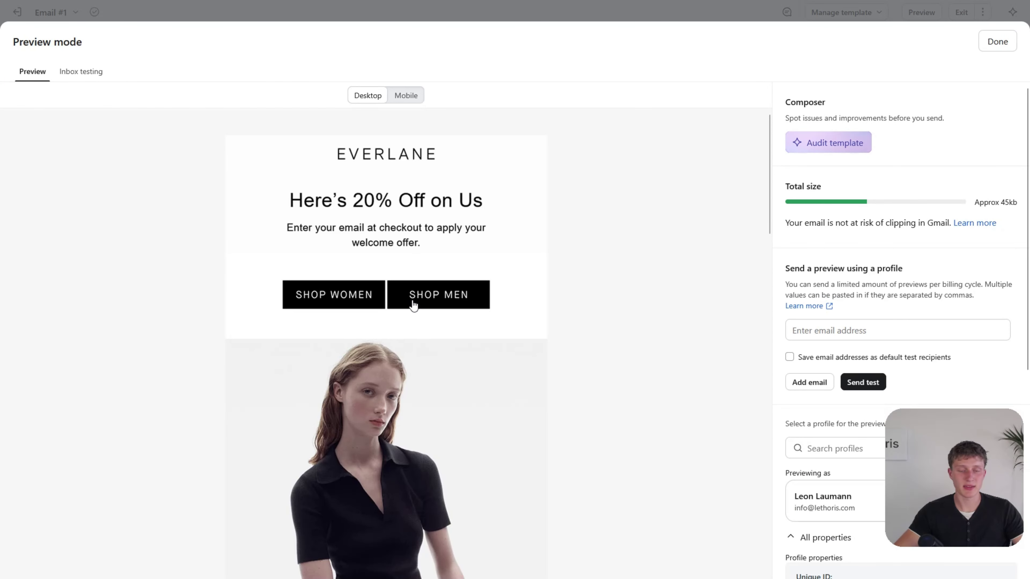
left_click(340, 292)
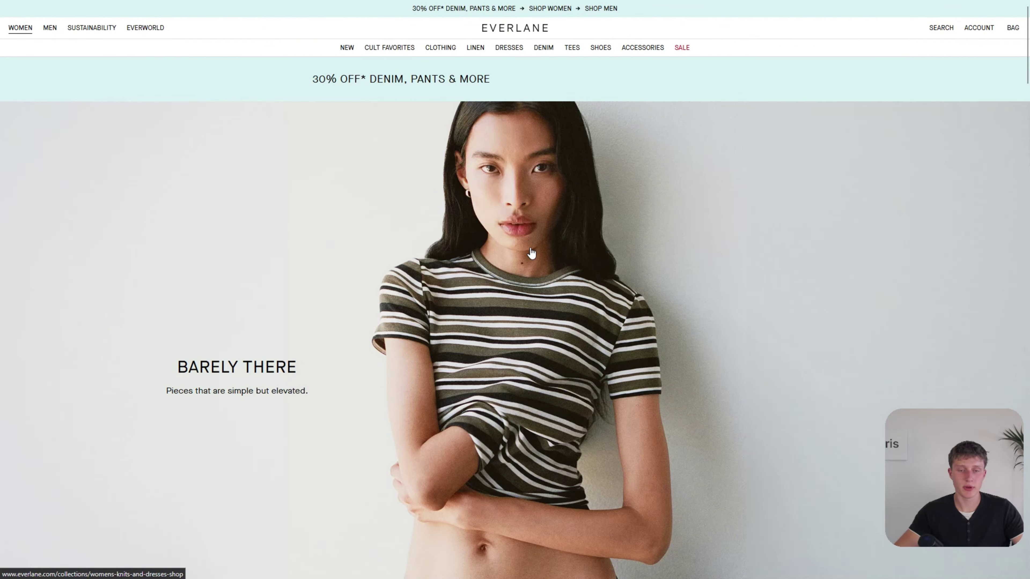
key("ctrl+w")
left_click(439, 301)
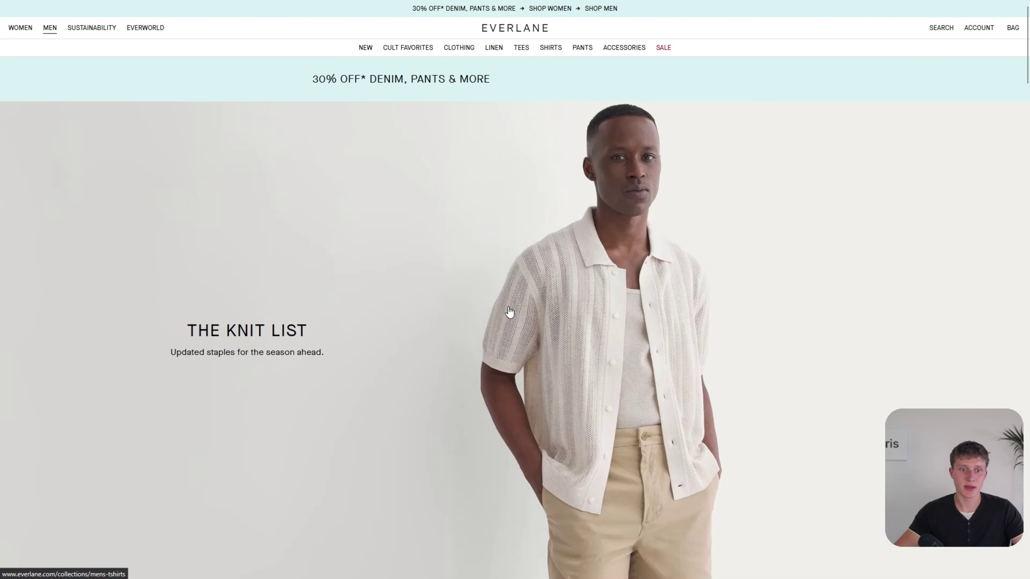
key("ctrl+w")
left_click(319, 316)
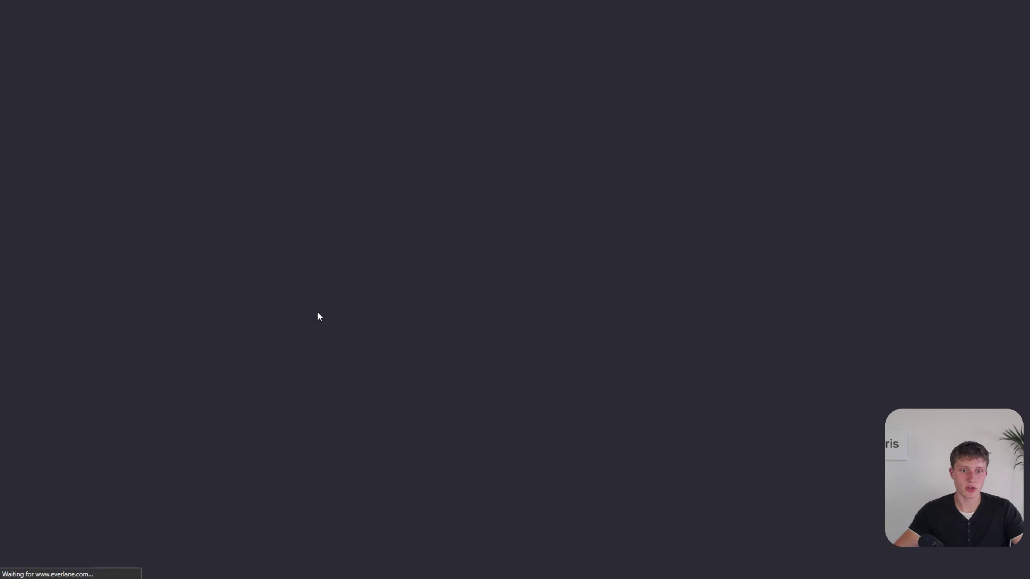
scroll(578, 295, "down", 10)
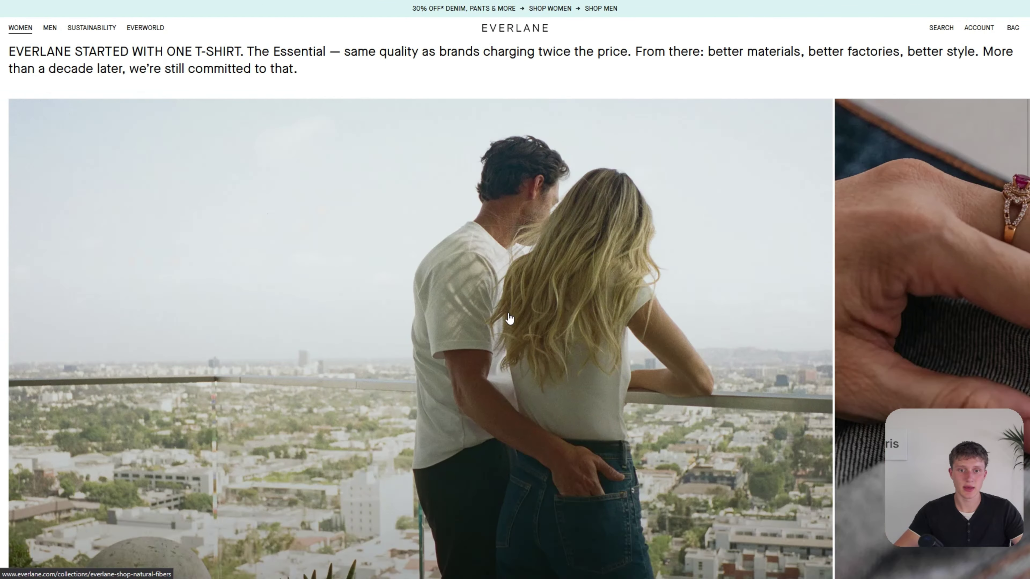
scroll(580, 300, "down", 15)
key("ctrl+w")
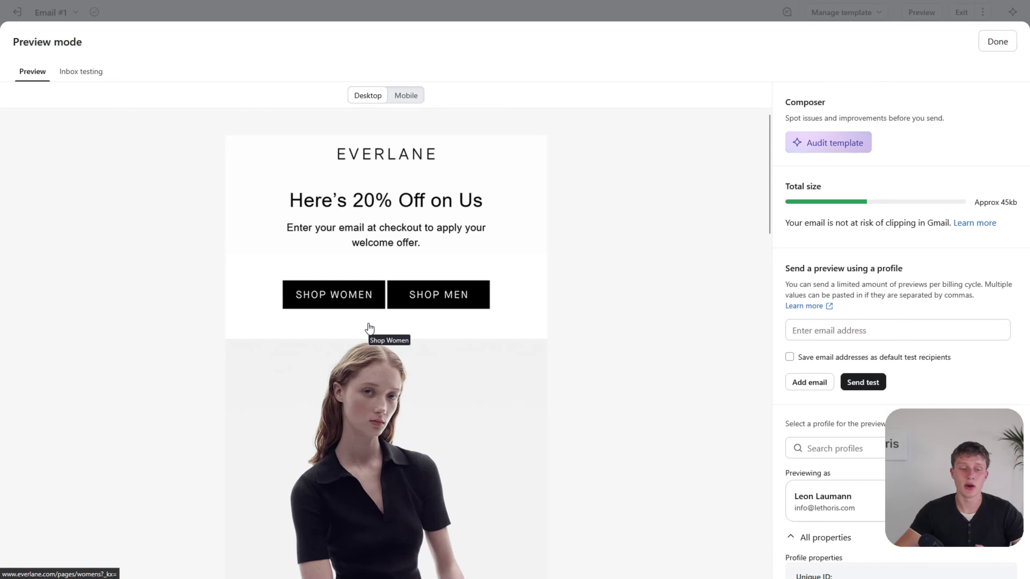
- Review the rest of Email #1's desktop preview down to the product grid, lower shop buttons and help section
scroll(369, 328, "down", 15)
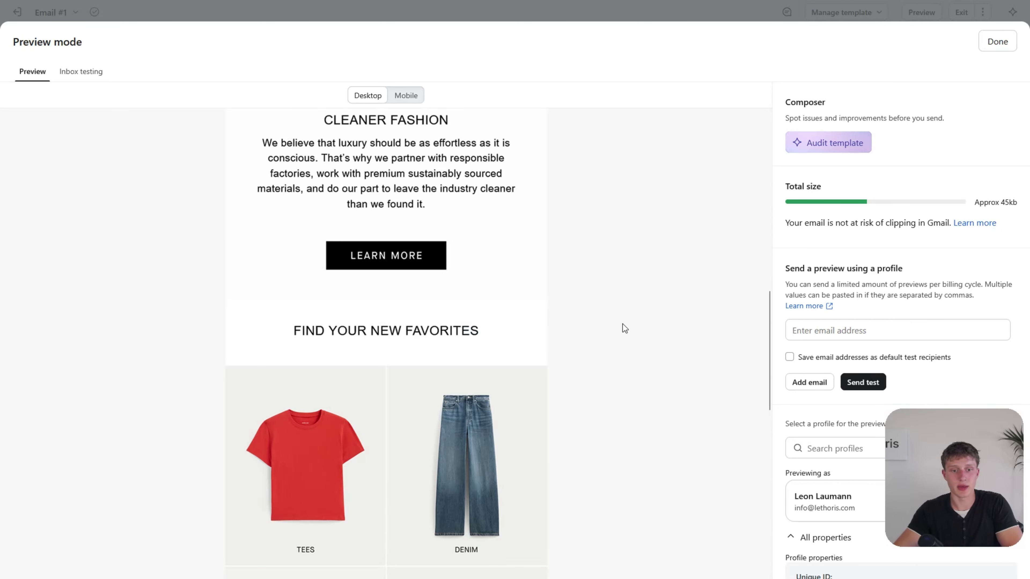
scroll(527, 361, "down", 5)
scroll(526, 360, "down", 3)
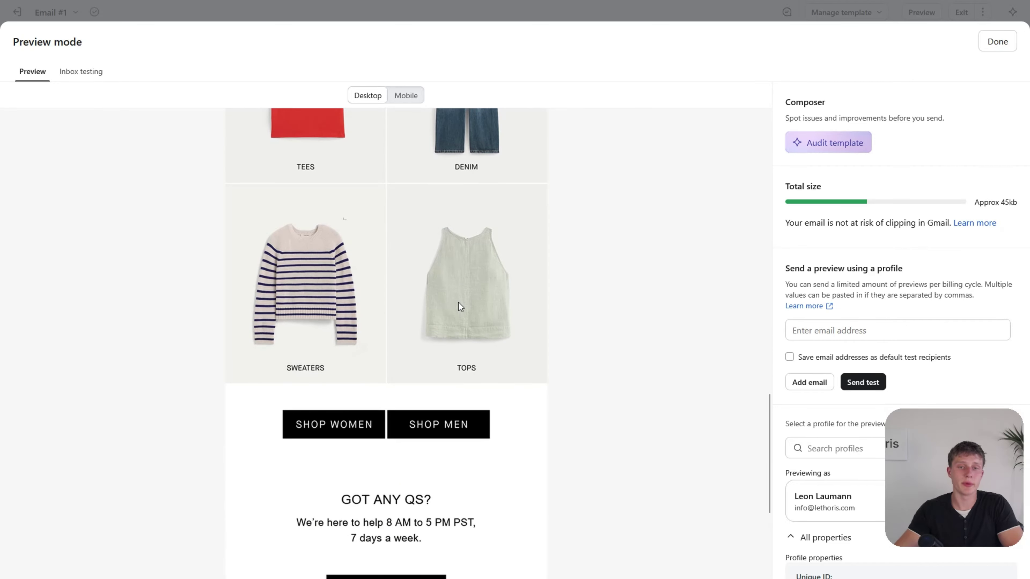
scroll(450, 303, "up", 13)
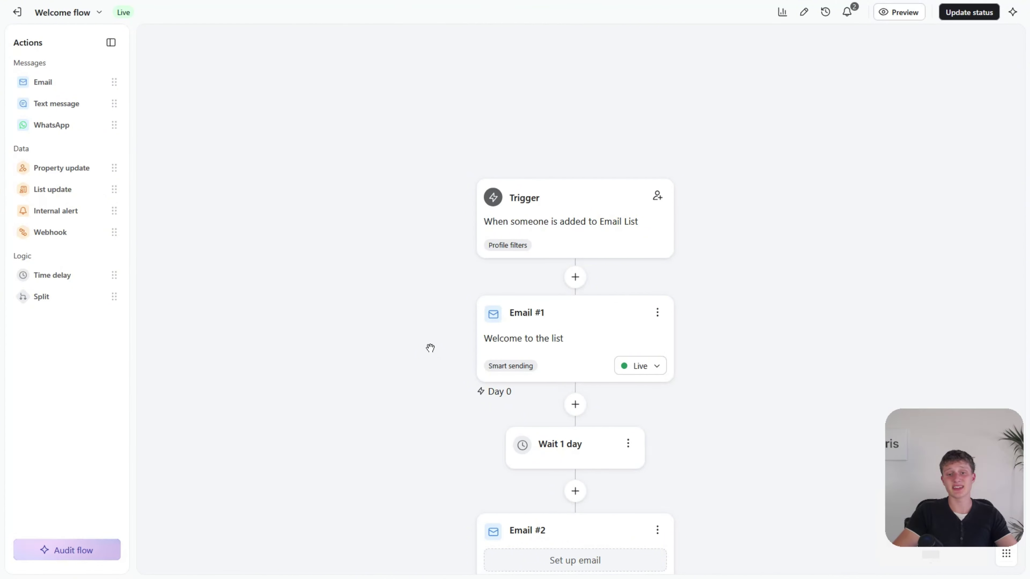
- Set the preview text of Email #2 to the placeholder "asfdafd" and save the email details
scroll(480, 348, "down", 4)
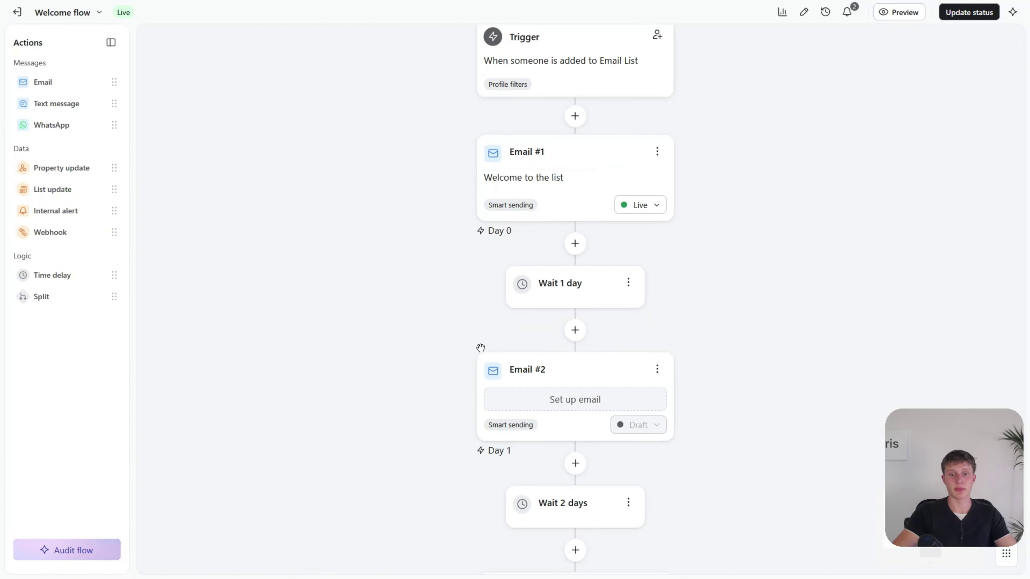
left_click(595, 375)
scroll(657, 374, "down", 5)
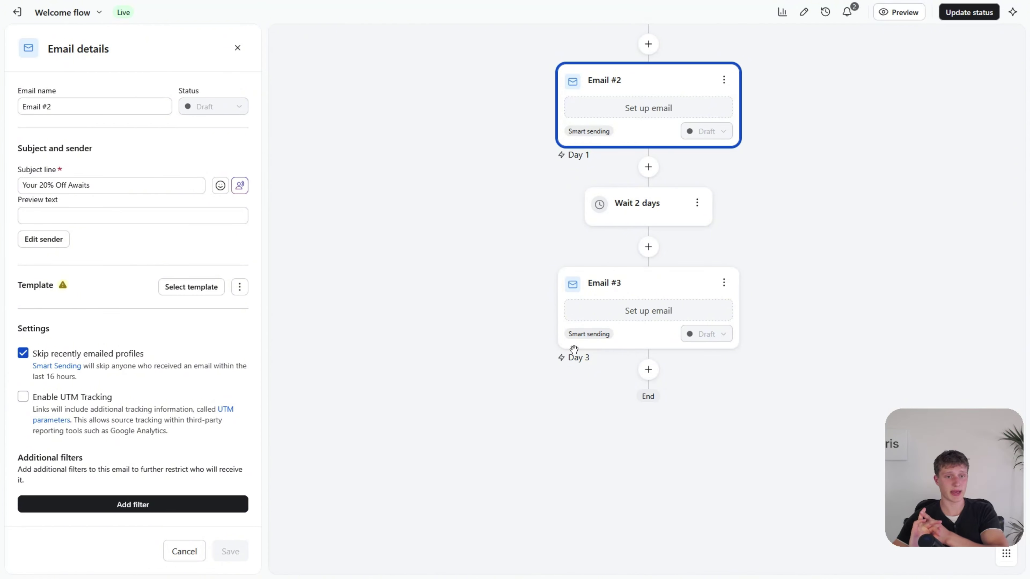
left_click(95, 220)
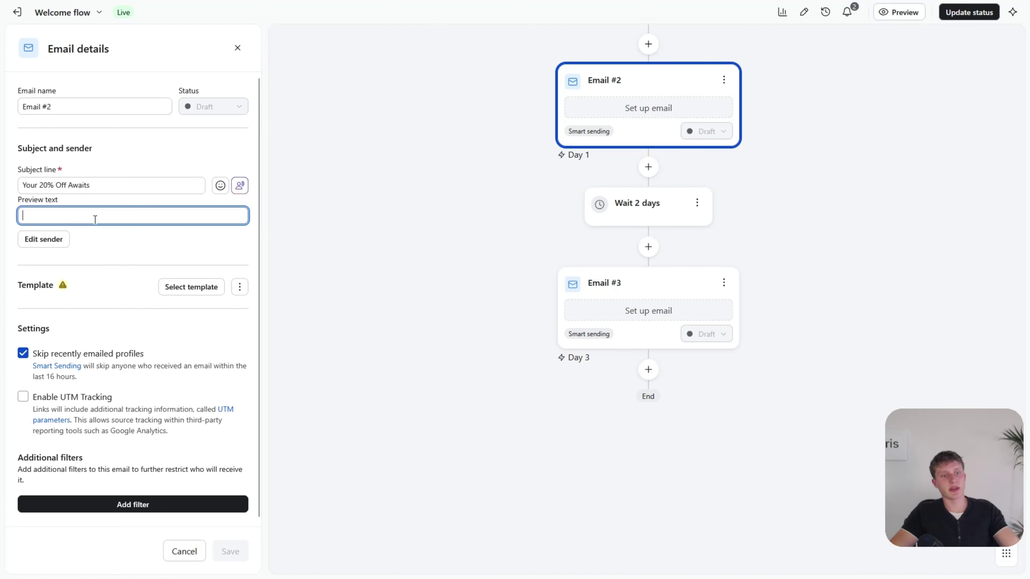
left_click(124, 242)
left_click(87, 213)
type("asfd")
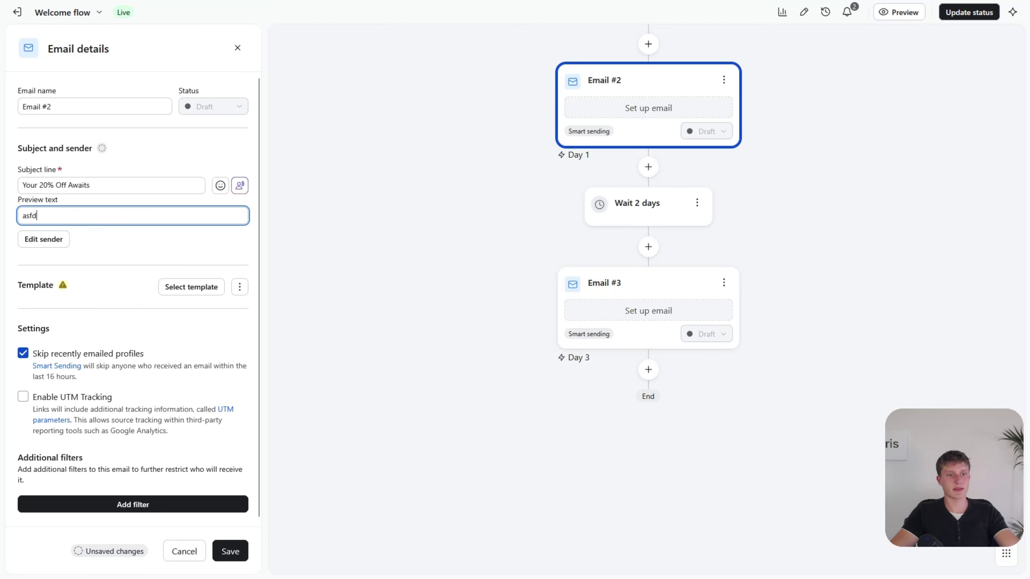
type("afd")
left_click(229, 551)
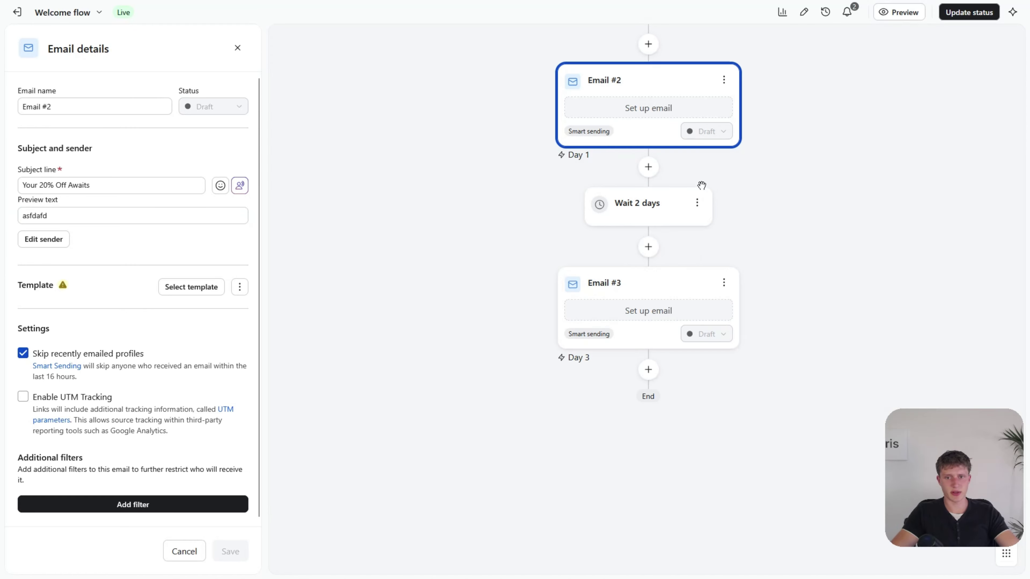
- Update the whole Welcome flow's status to Live with immediate effect, save it and dismiss the suggestions dialog
scroll(512, 396, "up", 7)
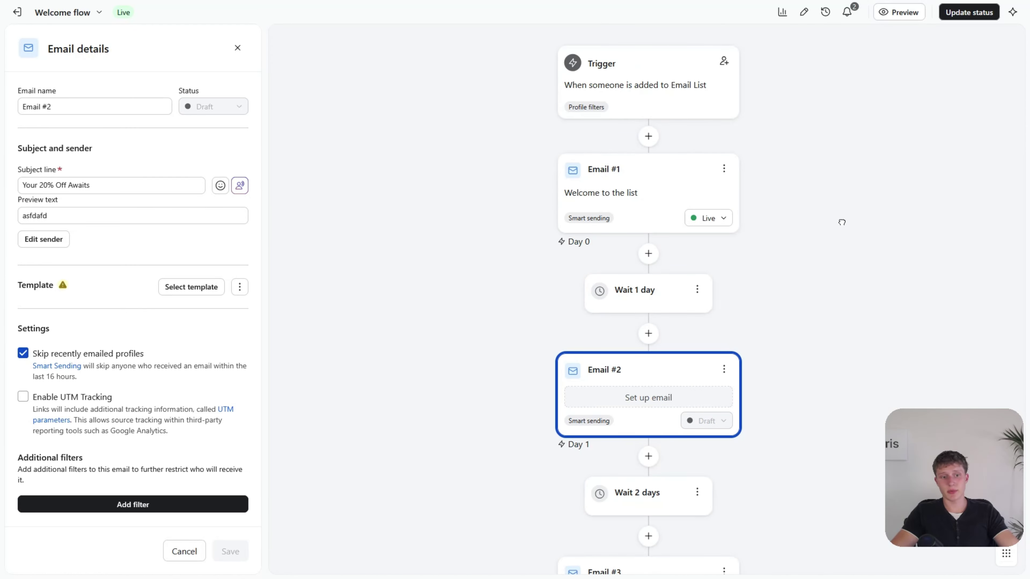
key("F11")
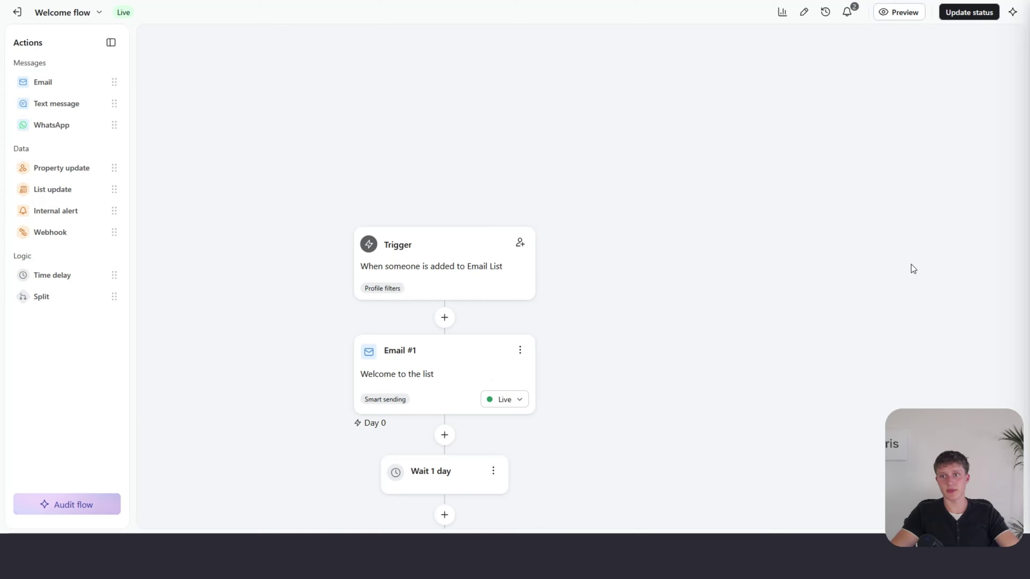
left_click(968, 58)
left_click(848, 227)
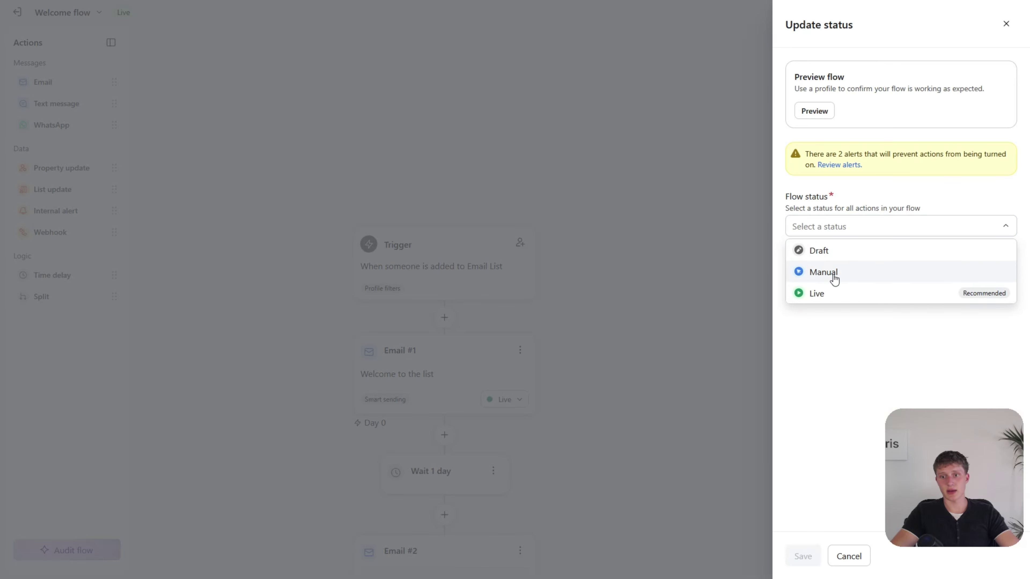
left_click(824, 294)
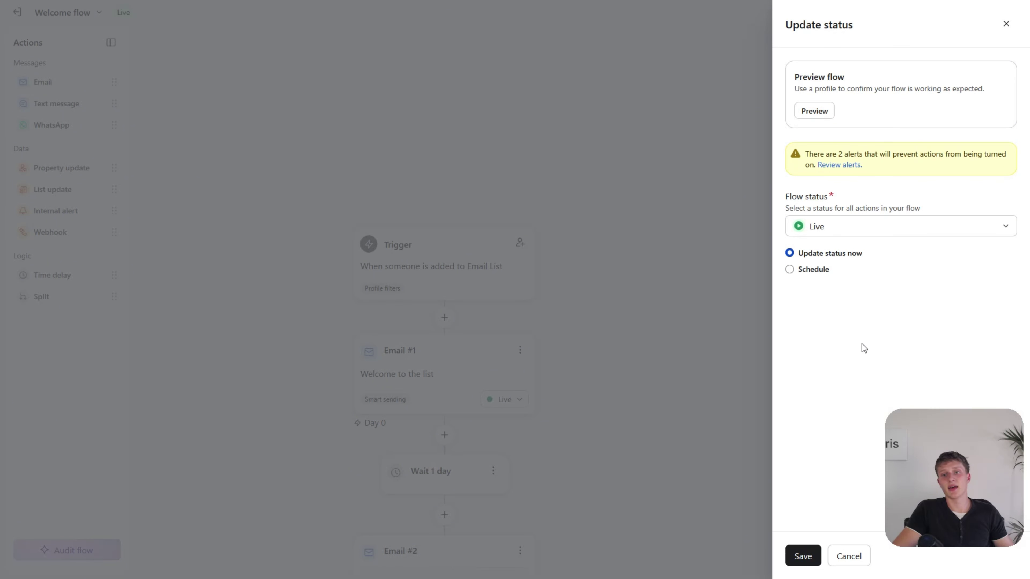
left_click(805, 558)
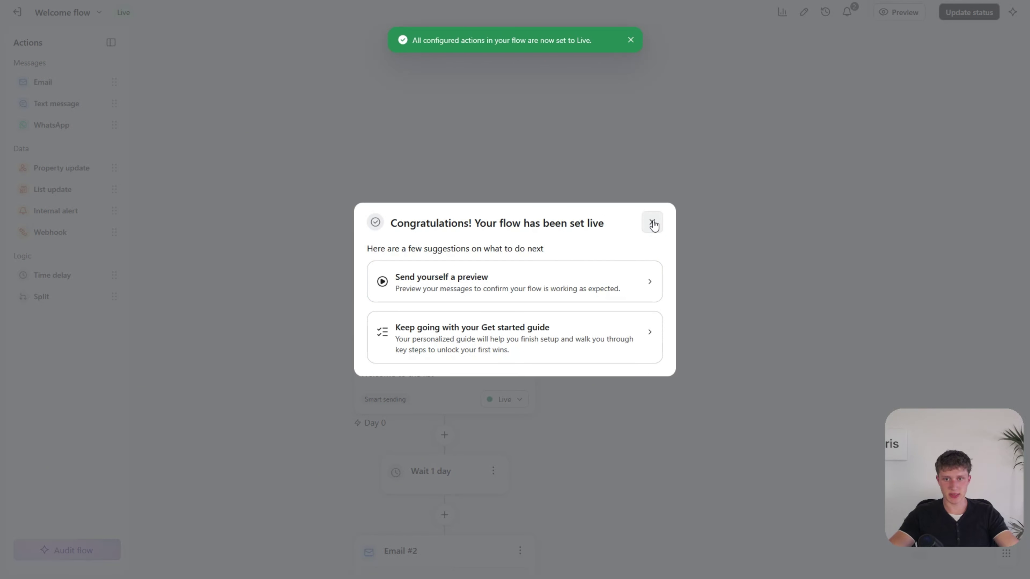
left_click(652, 224)
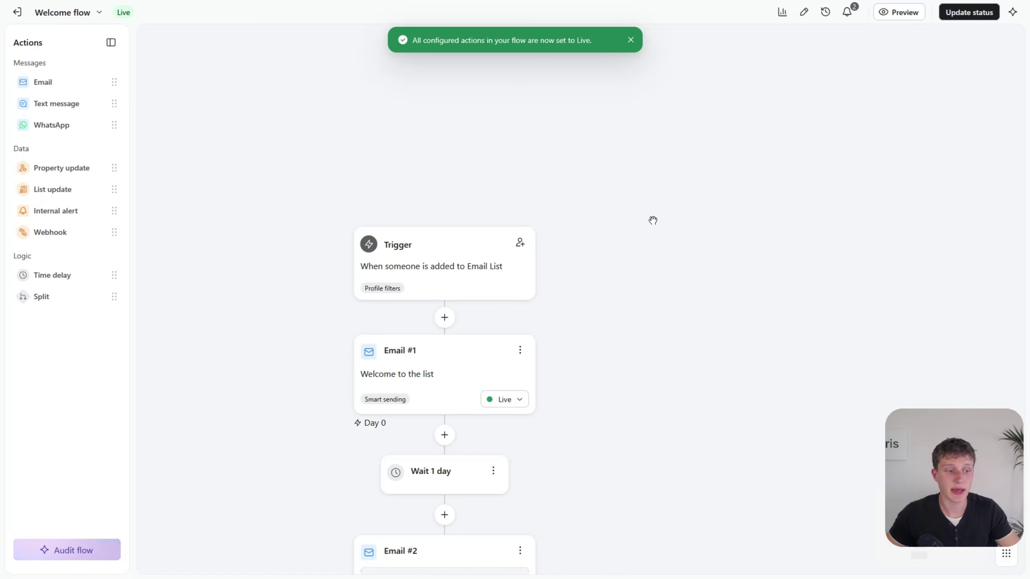